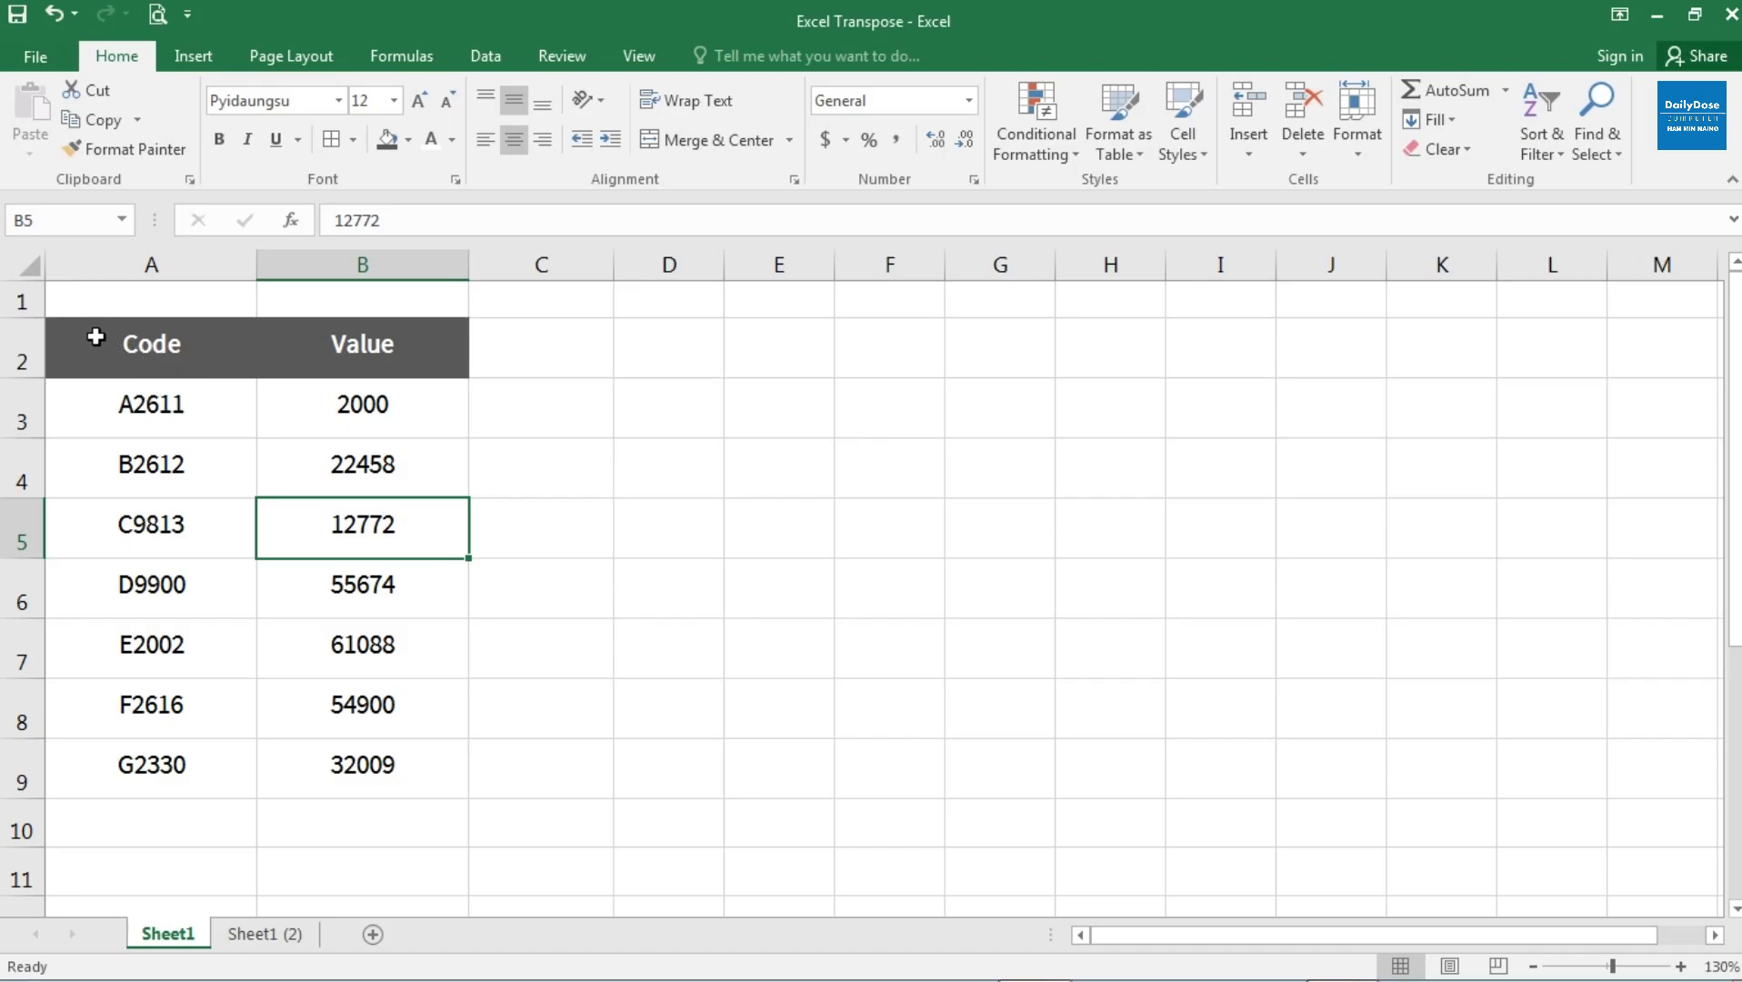
Step: Copy the Code and Value table in the range A2:B9
click(149, 354)
drag(148, 355, 382, 765)
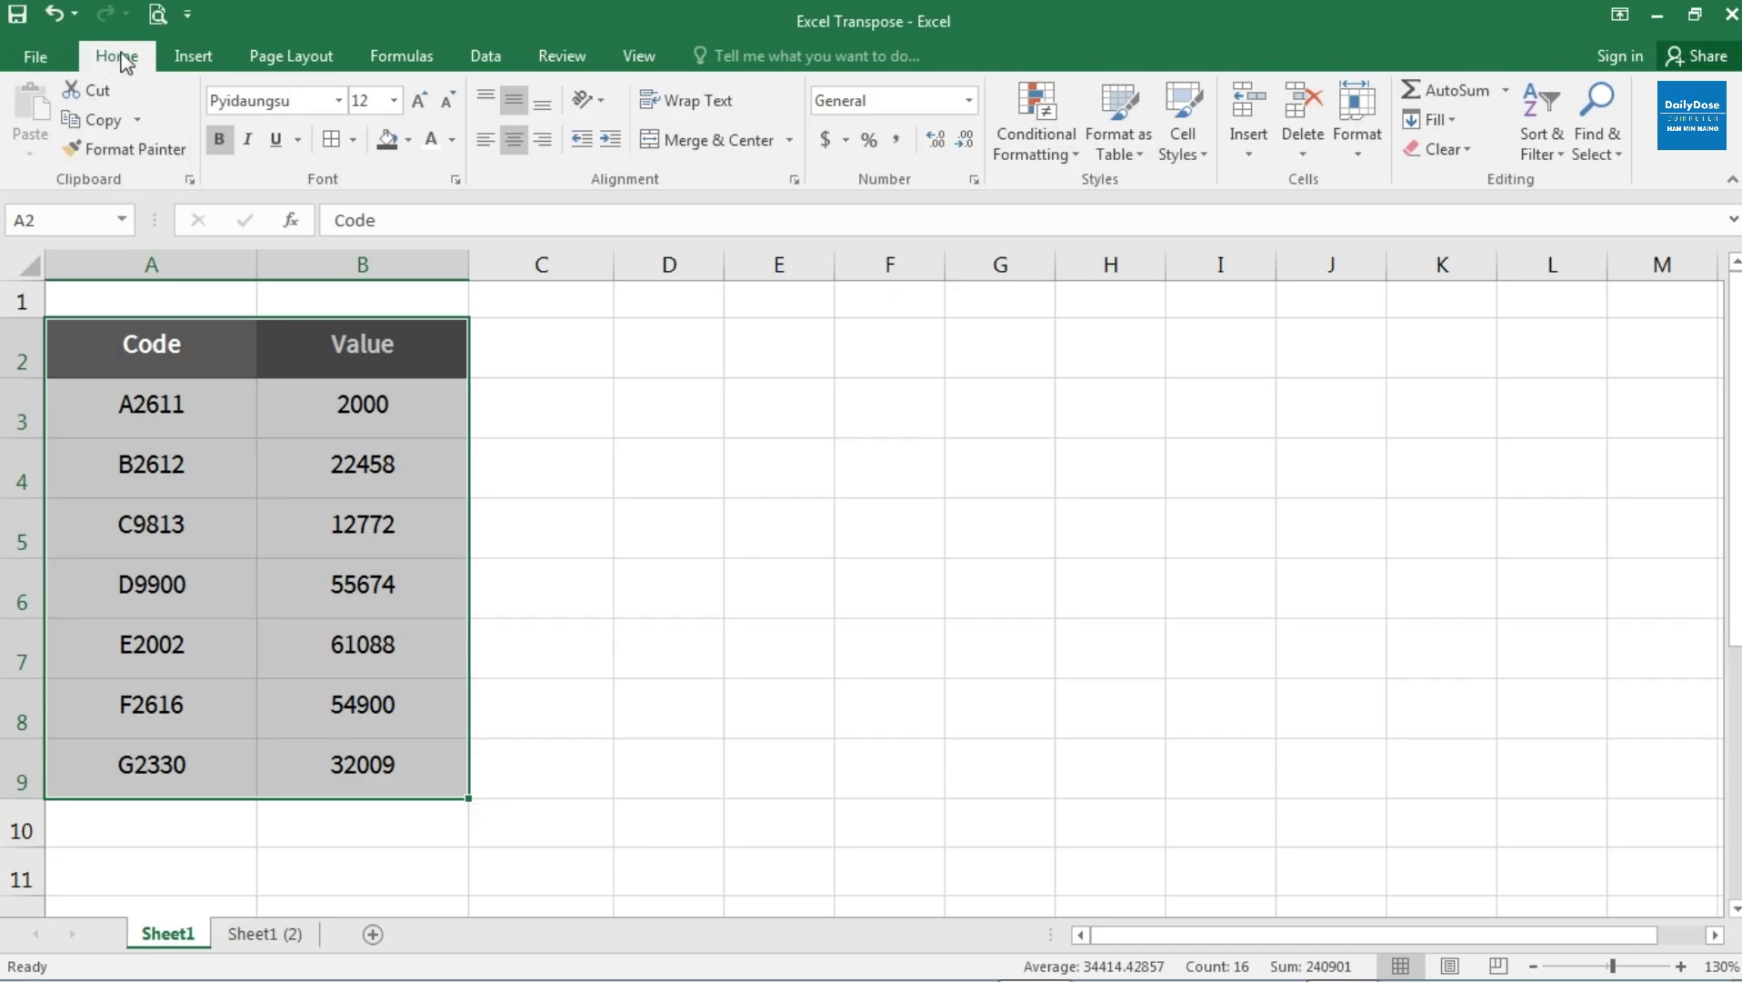
click(97, 121)
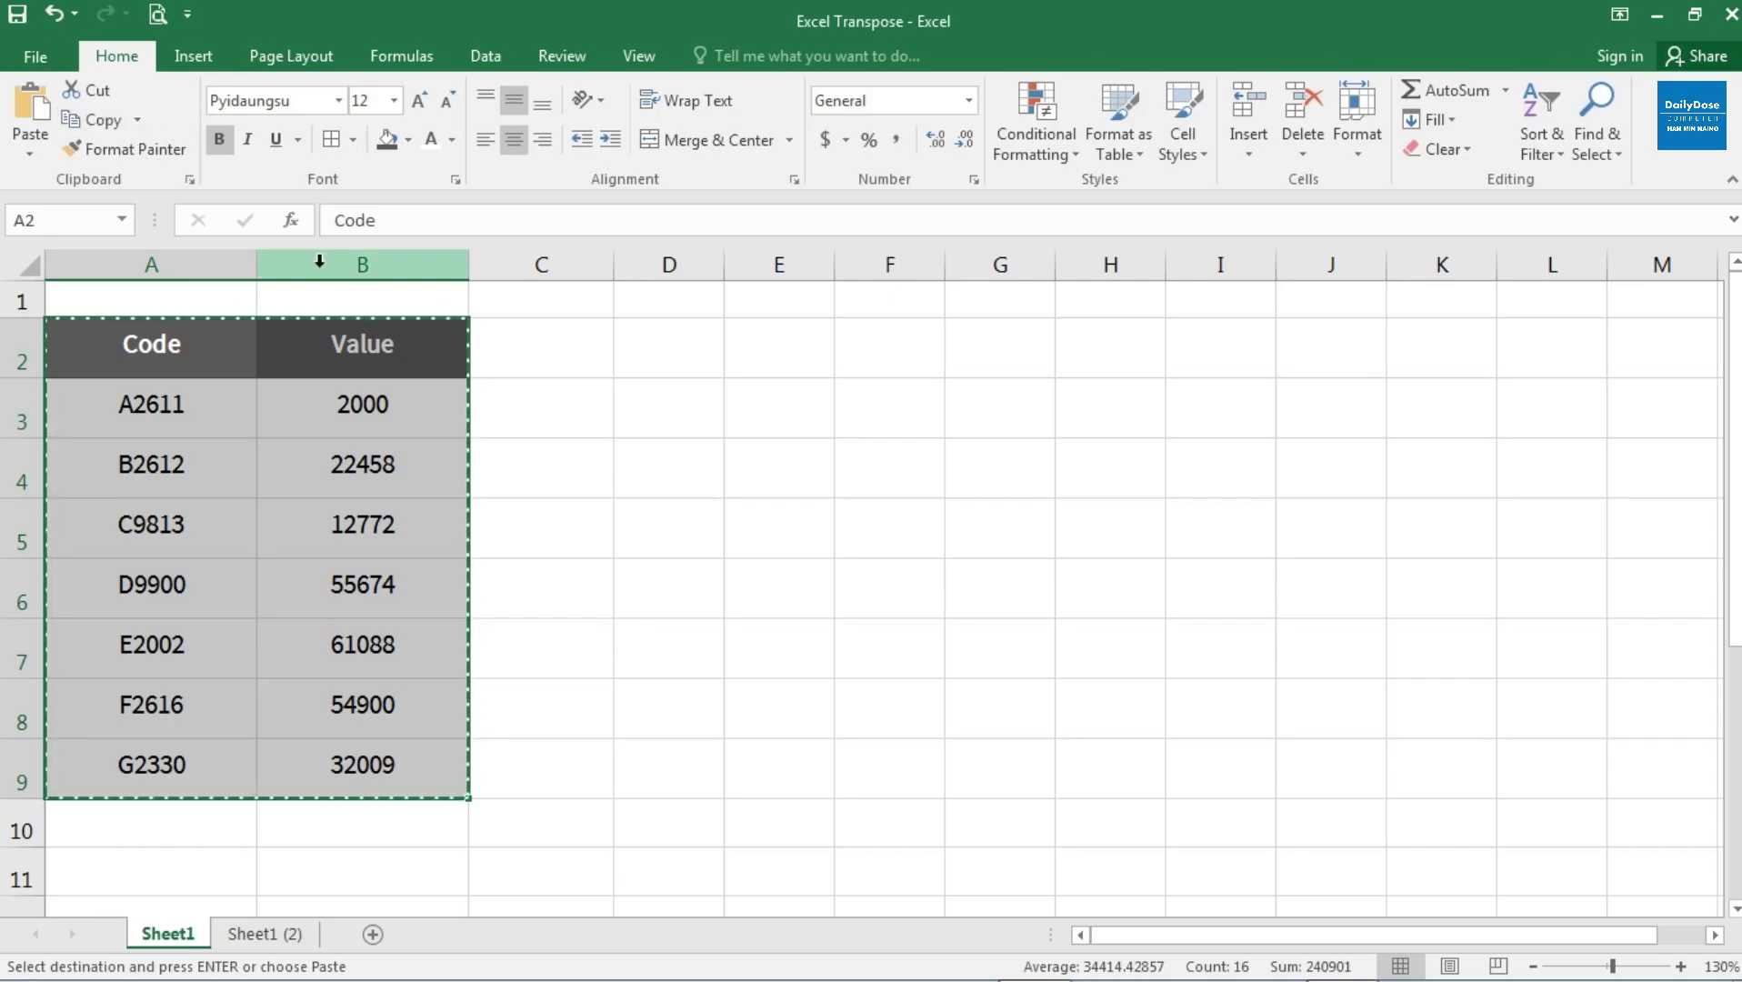
Step: Paste the copied table at cell D2 with Paste Special, using the Transpose option, and clear the copy marquee
click(678, 358)
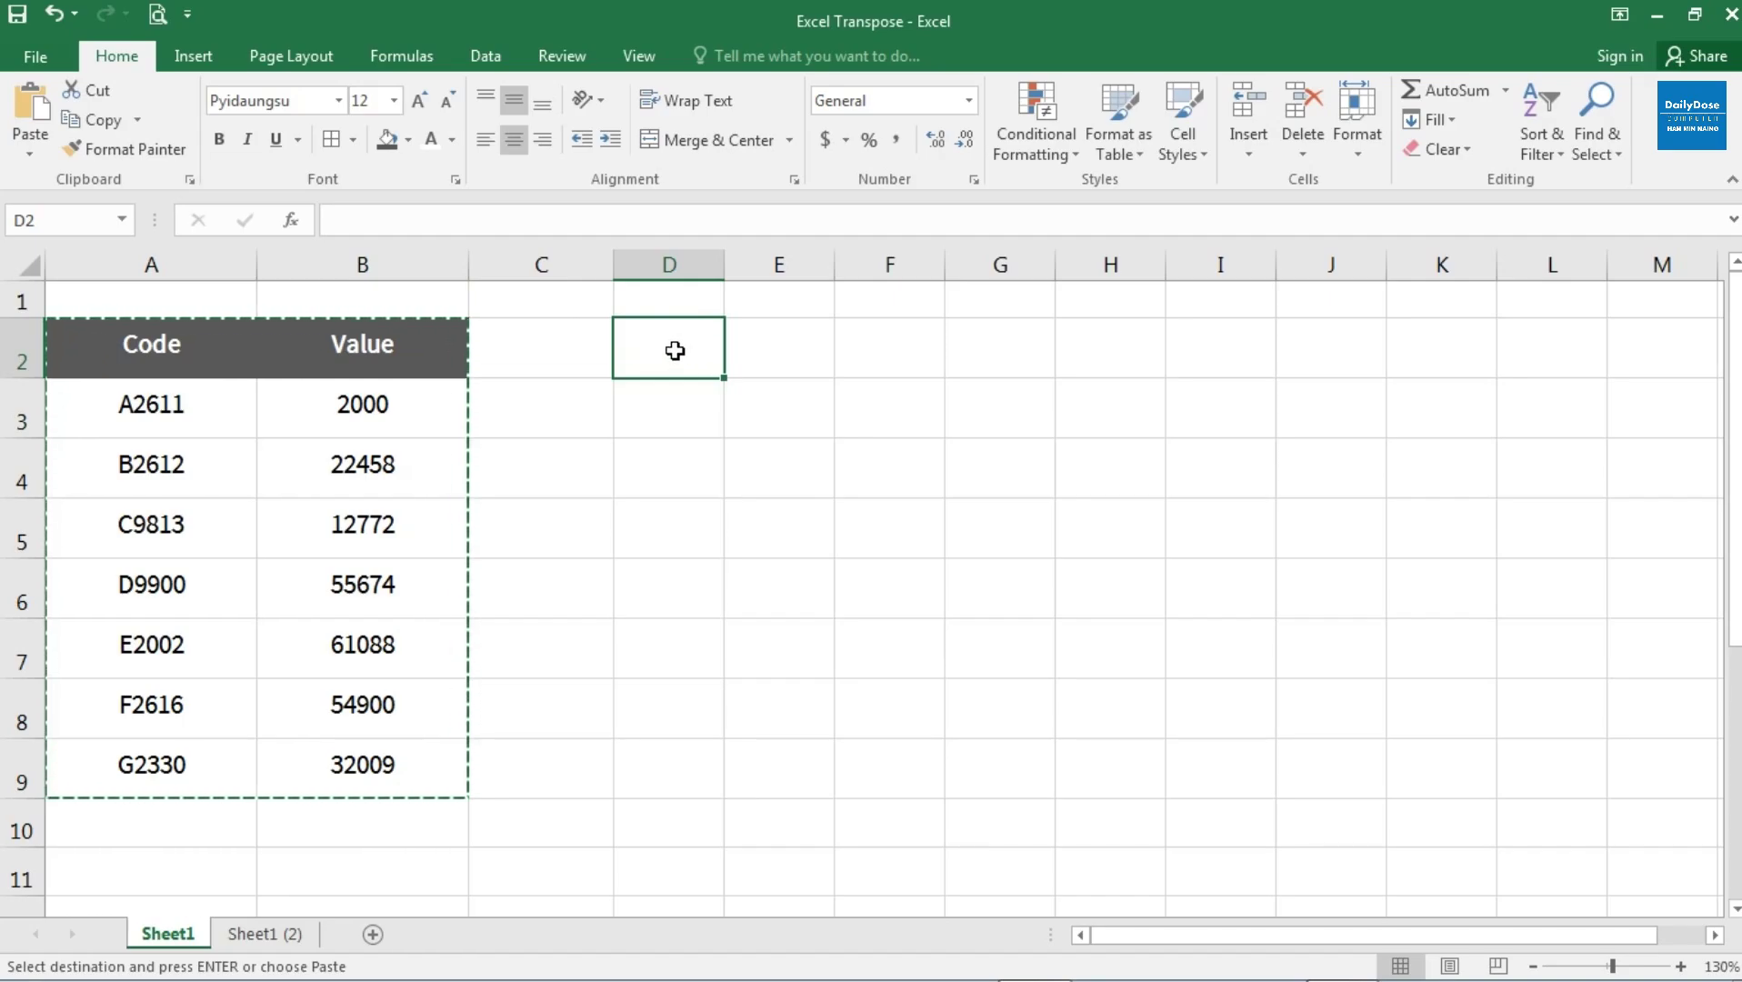
right_click(675, 354)
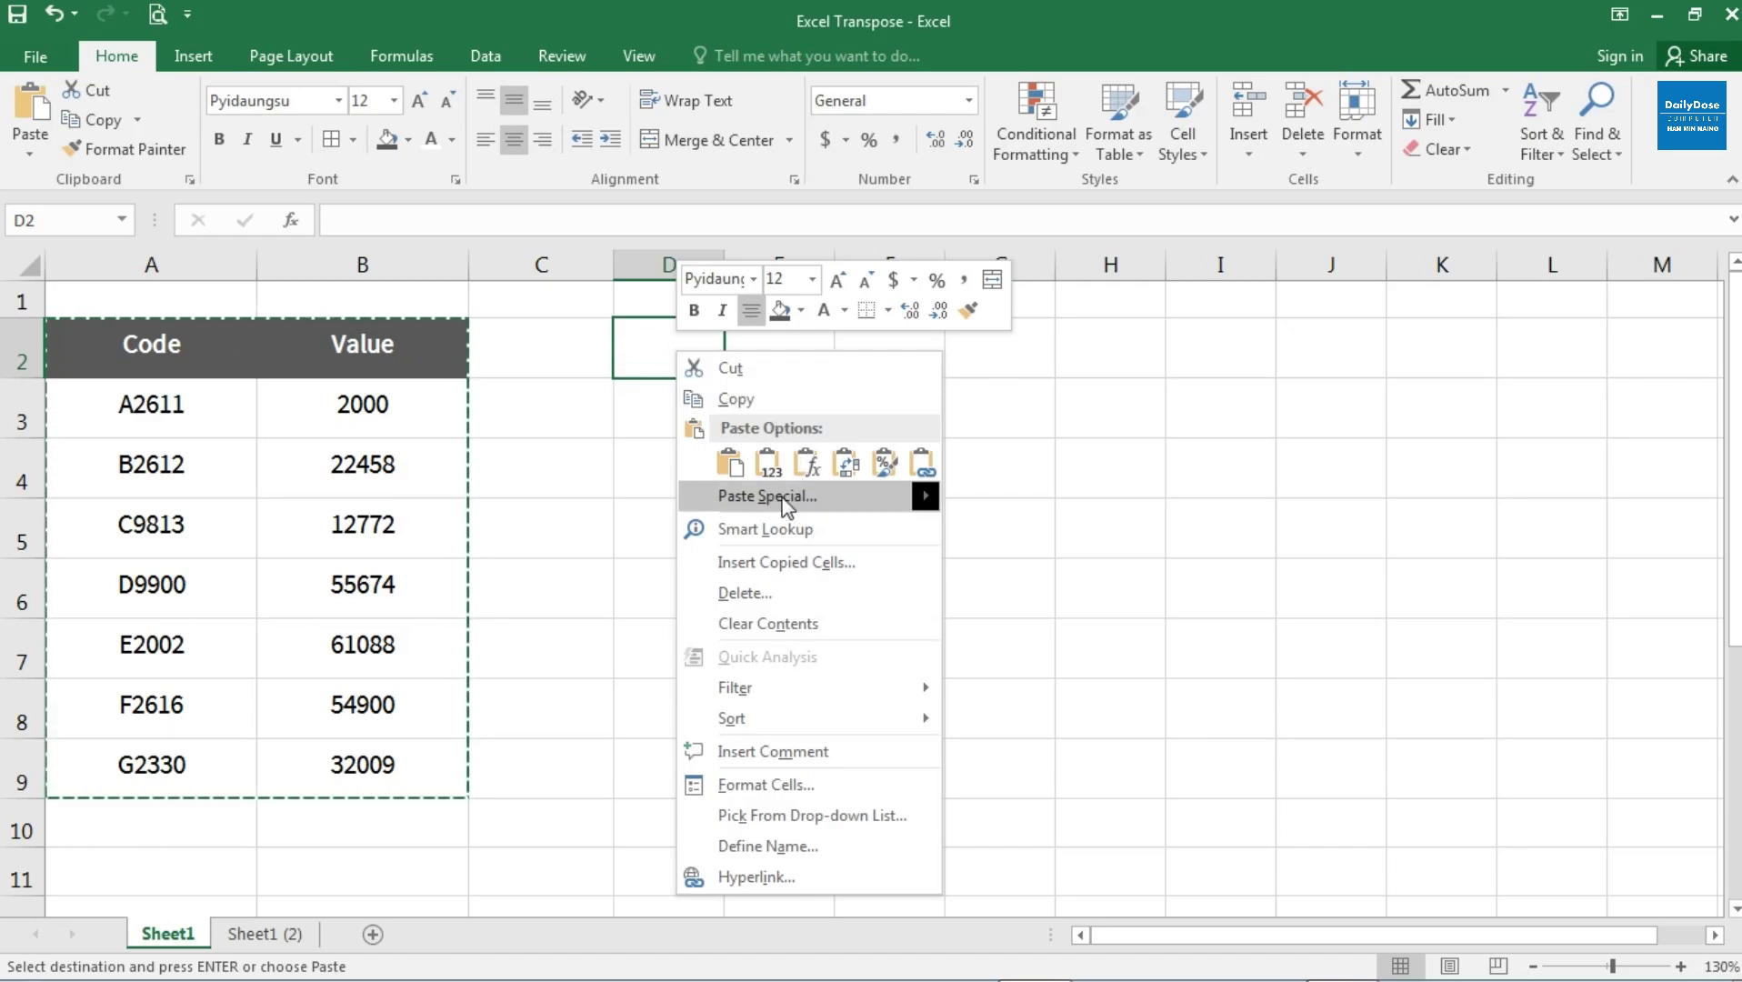
mouse_move(796, 509)
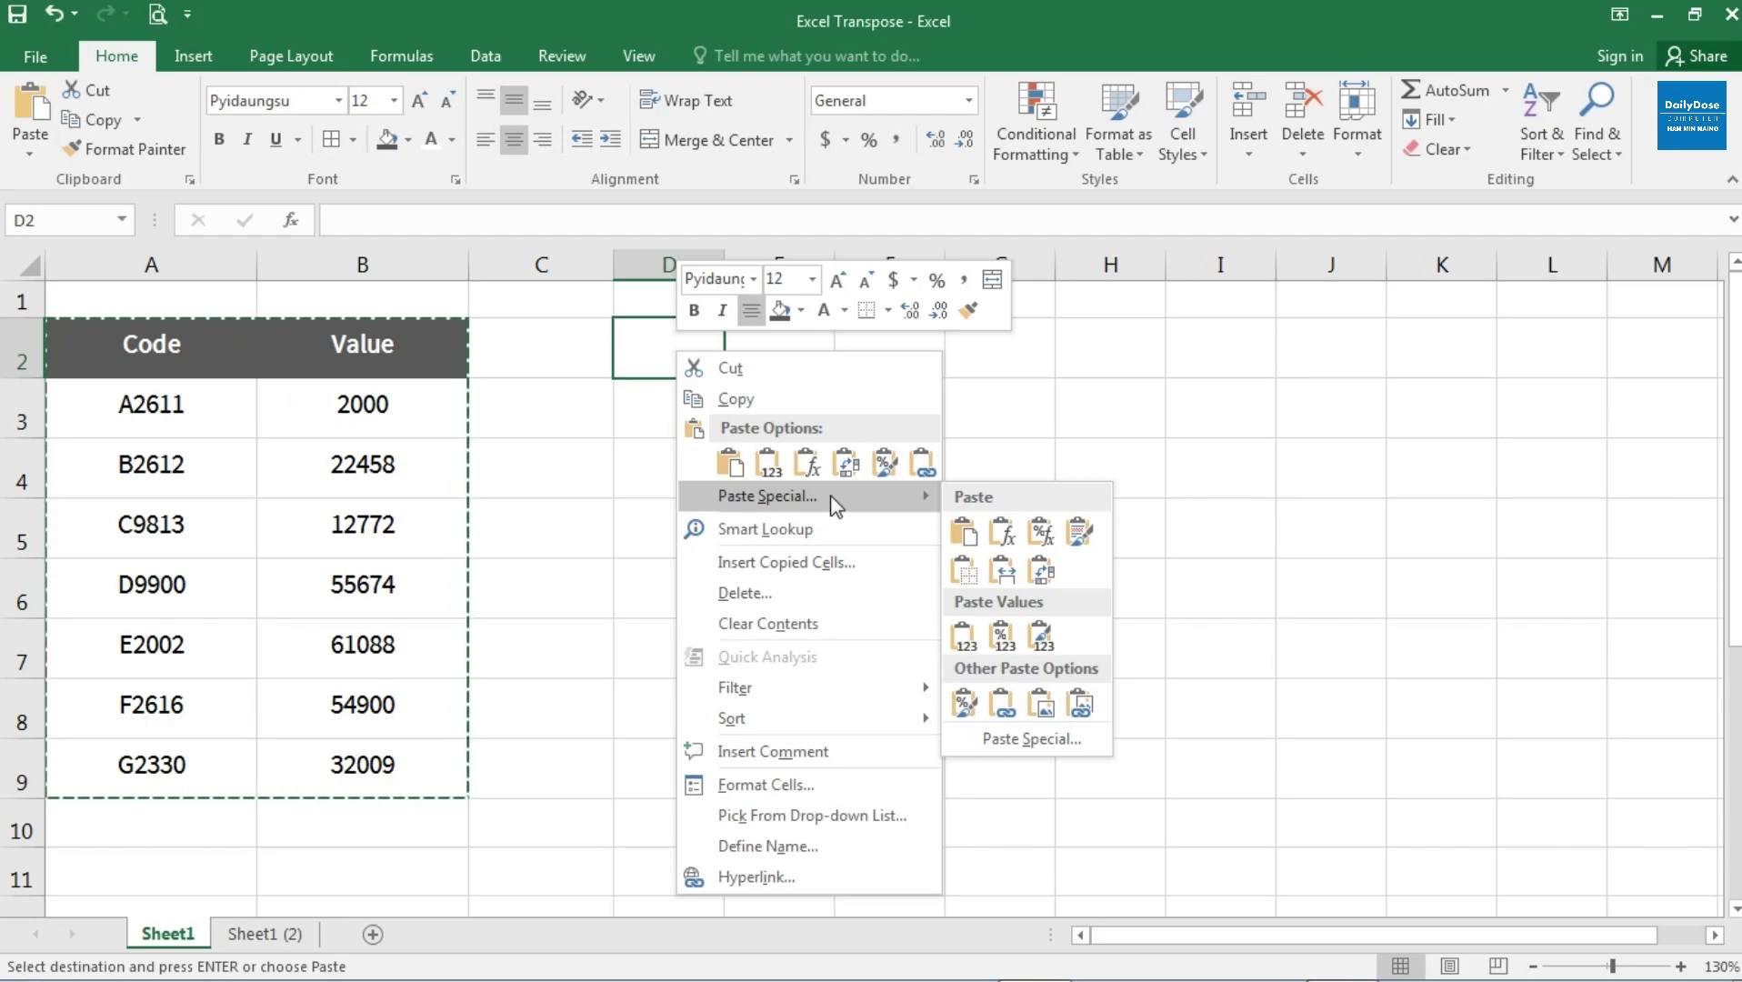
click(831, 500)
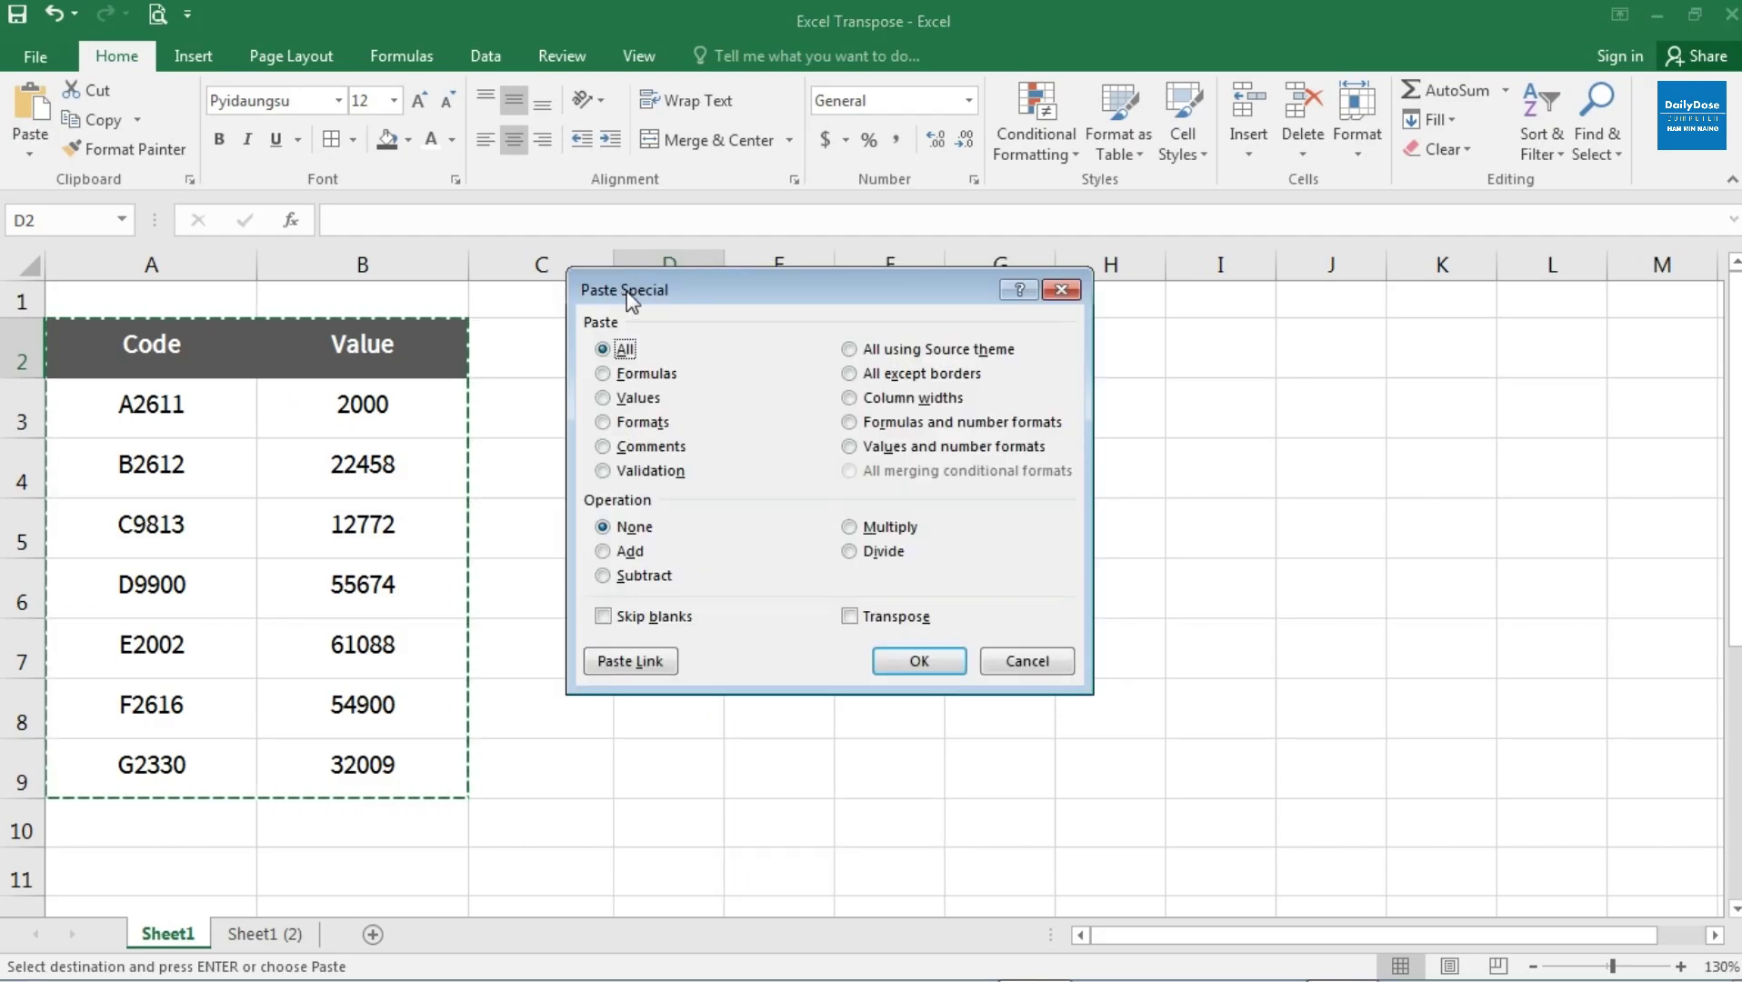
drag(659, 298, 647, 256)
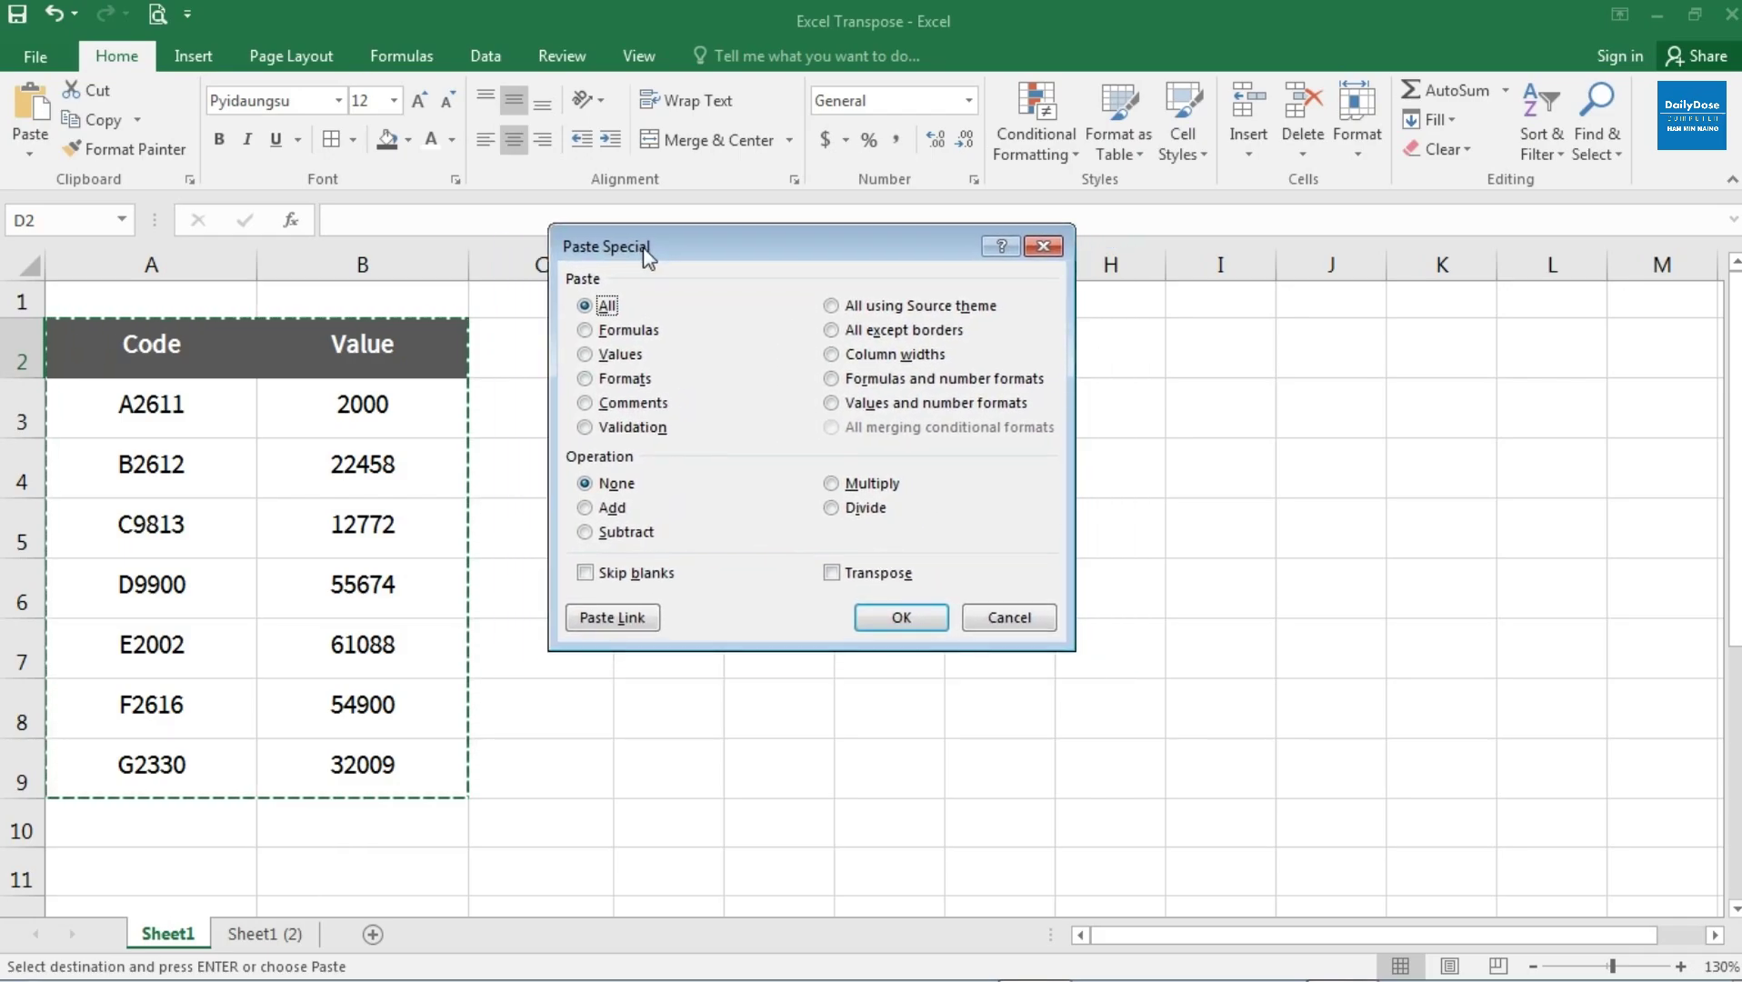
click(832, 574)
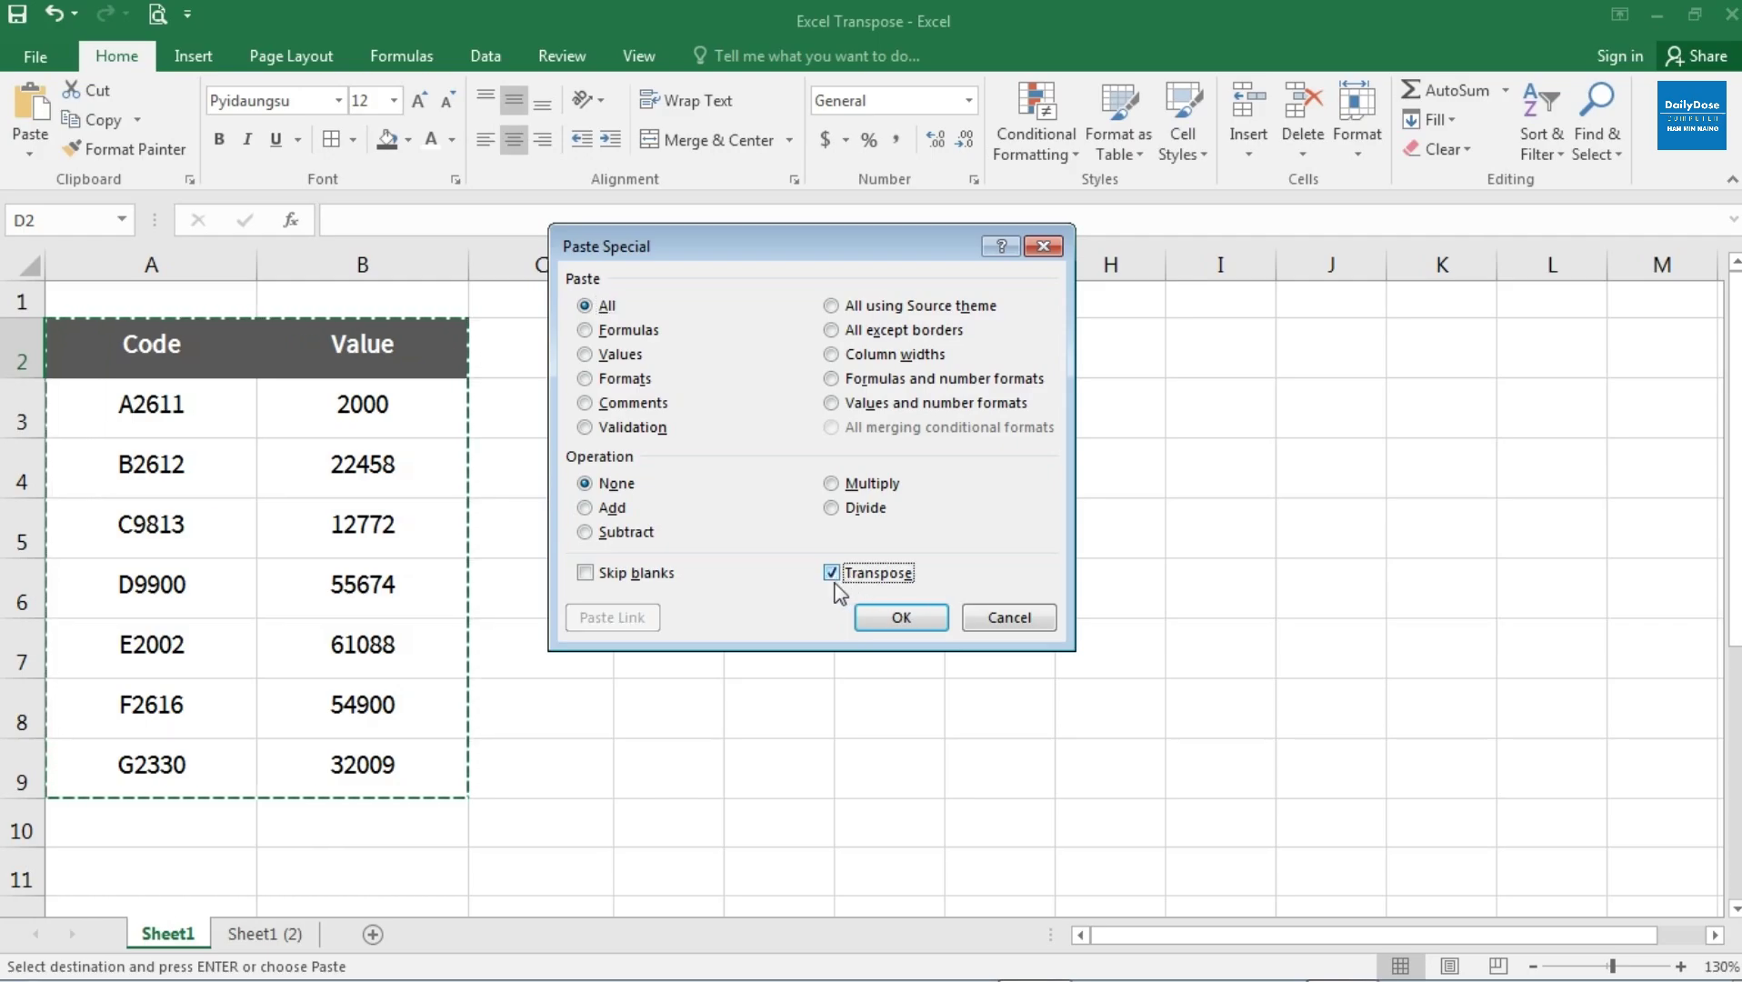
click(900, 618)
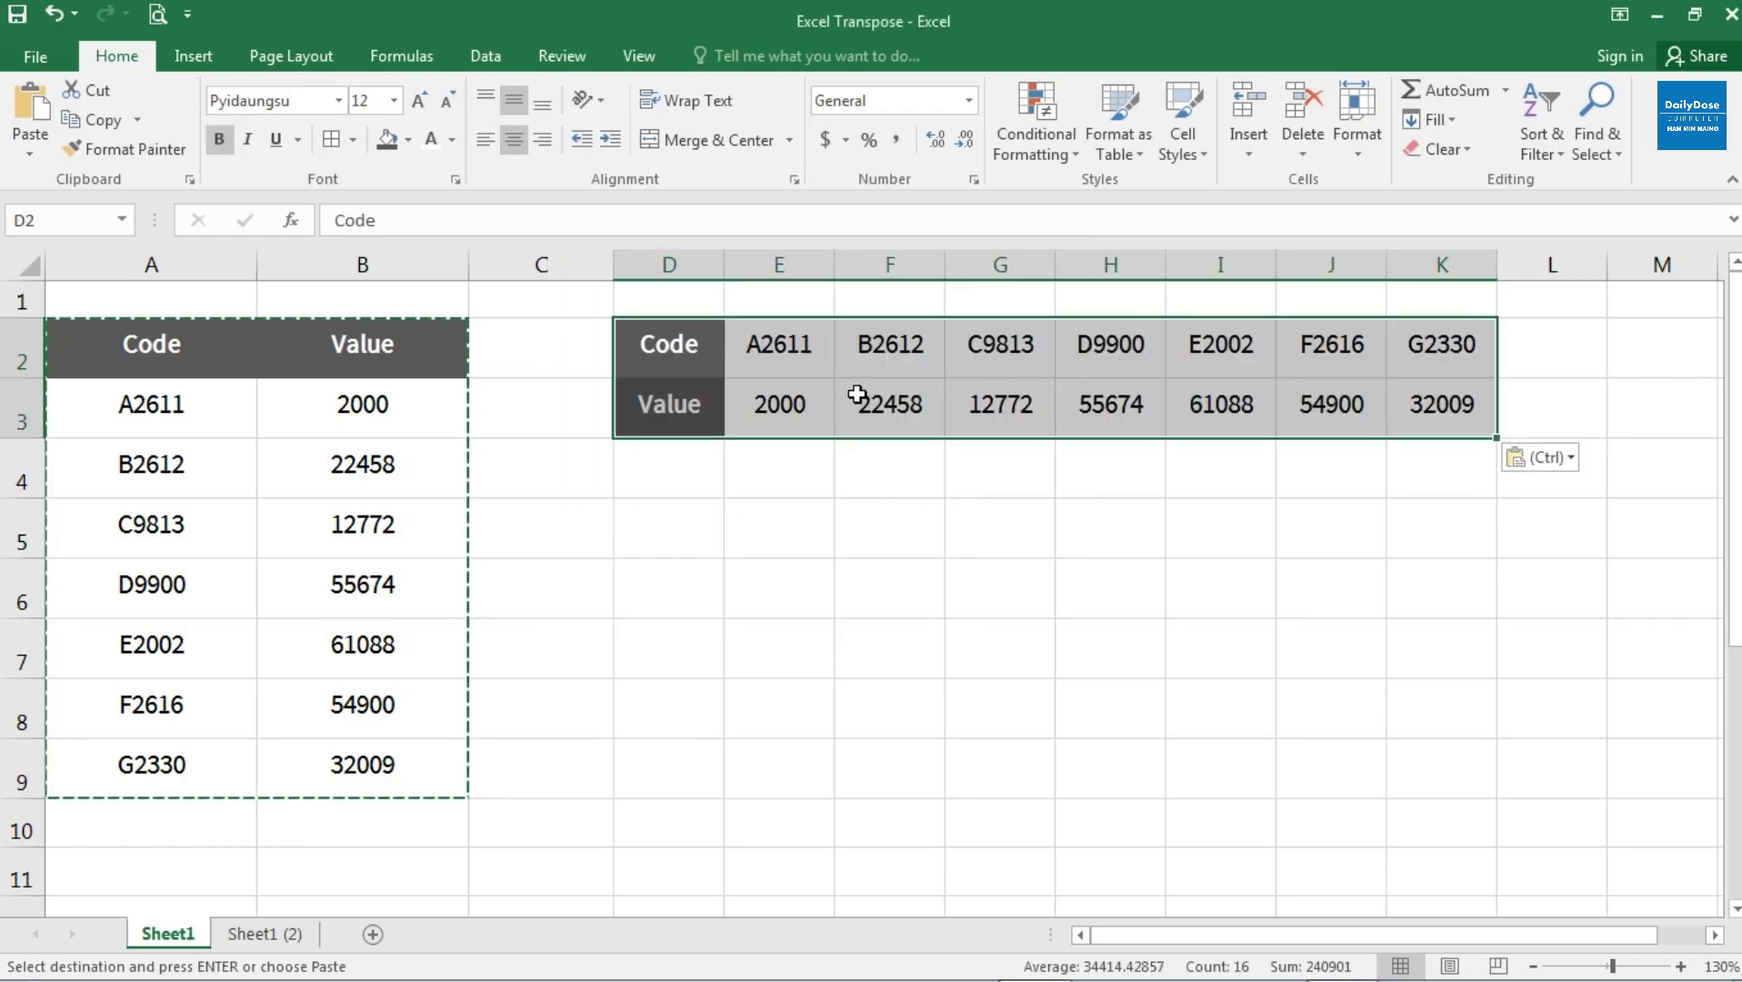
key(Escape)
Step: Compare the transposed table in D2:K3 with the original, matching the A2611 entry in A3:B3 to E2:E3
click(793, 346)
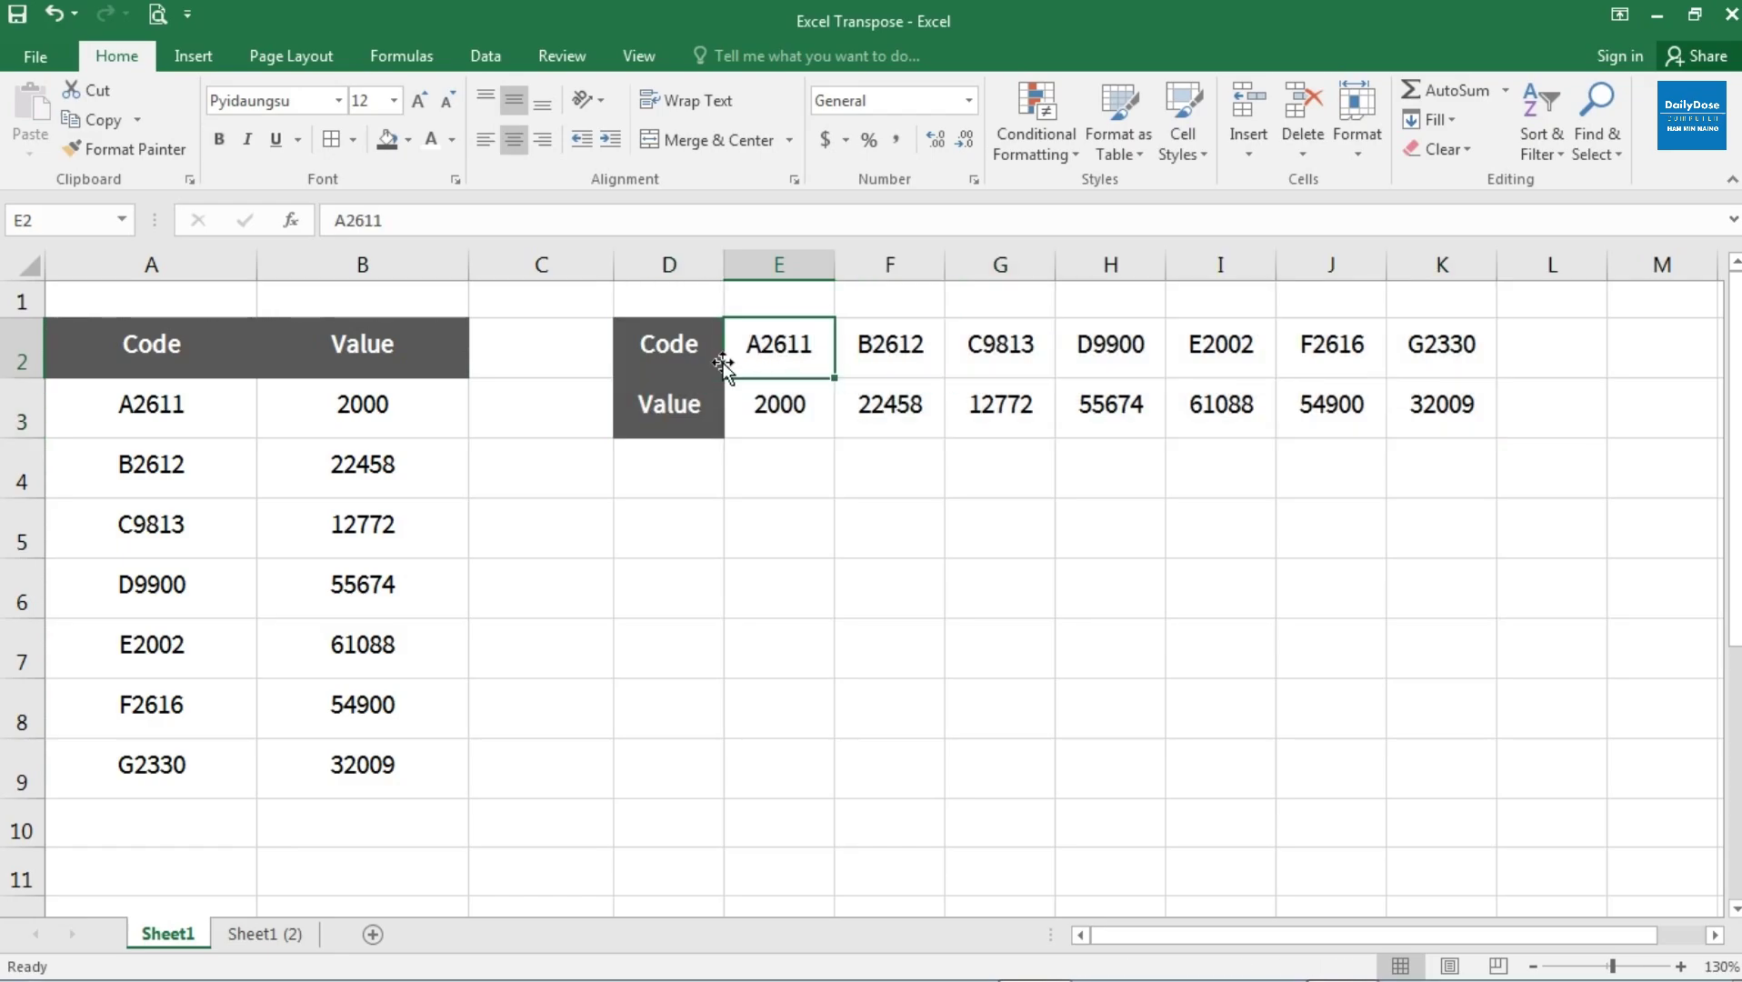
drag(688, 344, 1493, 420)
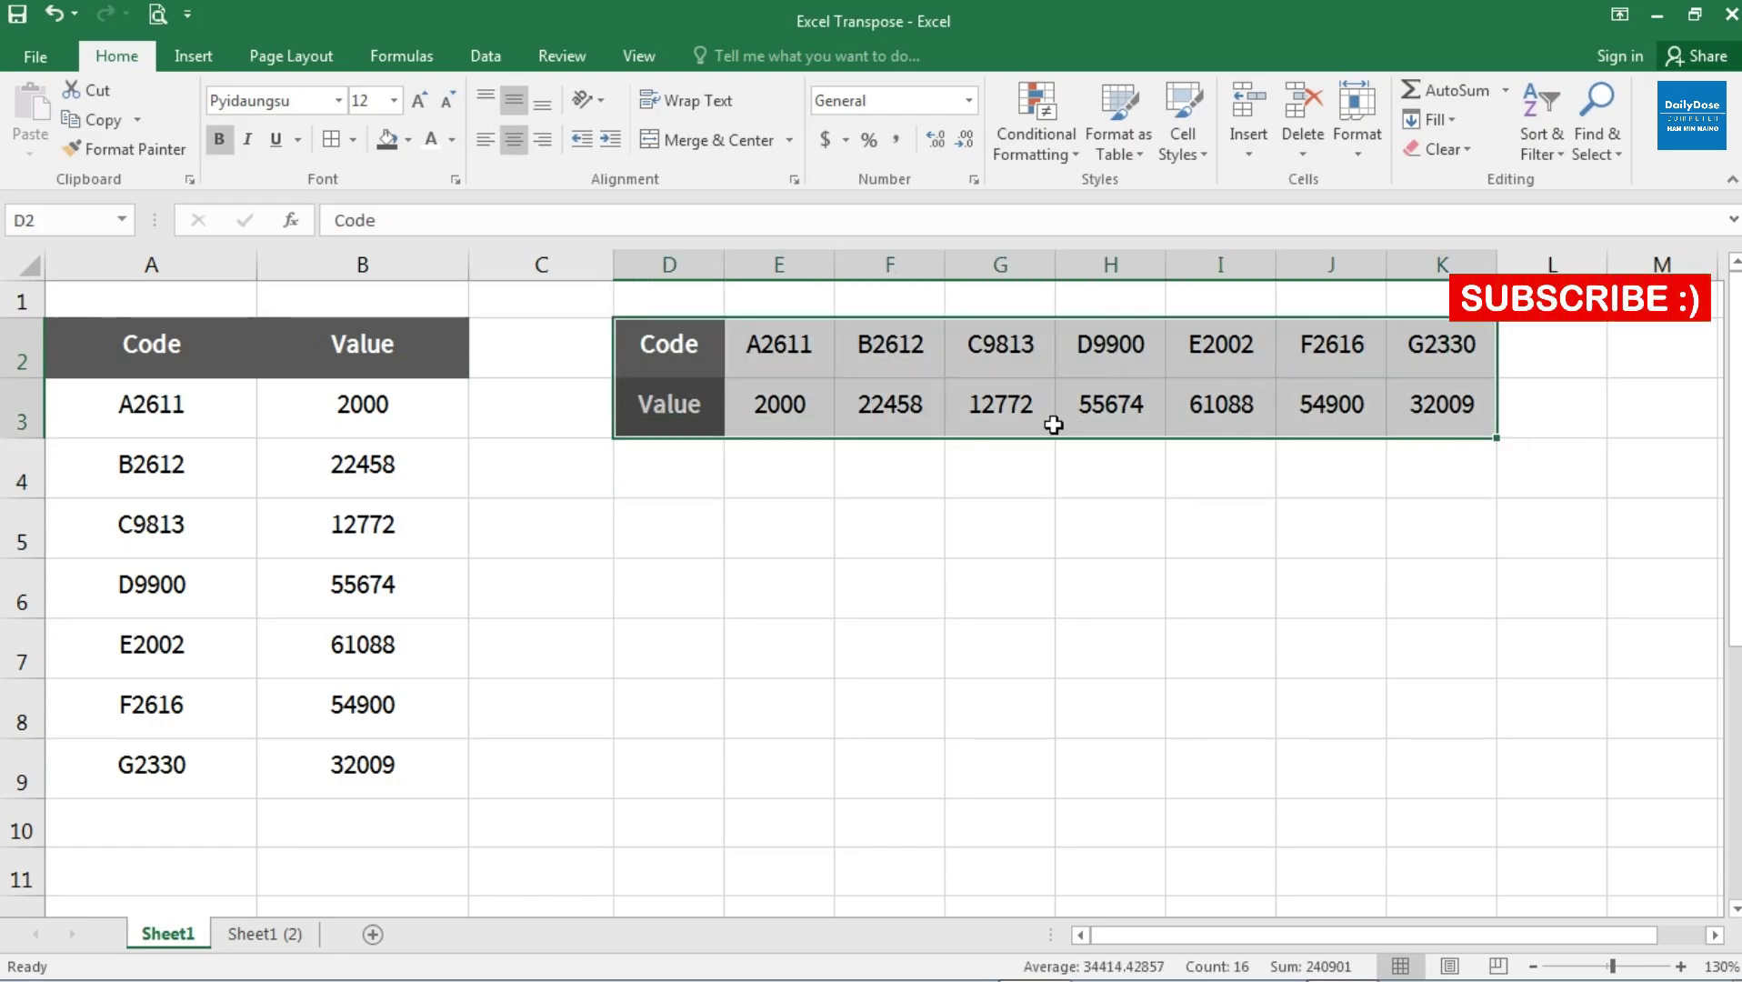
click(887, 409)
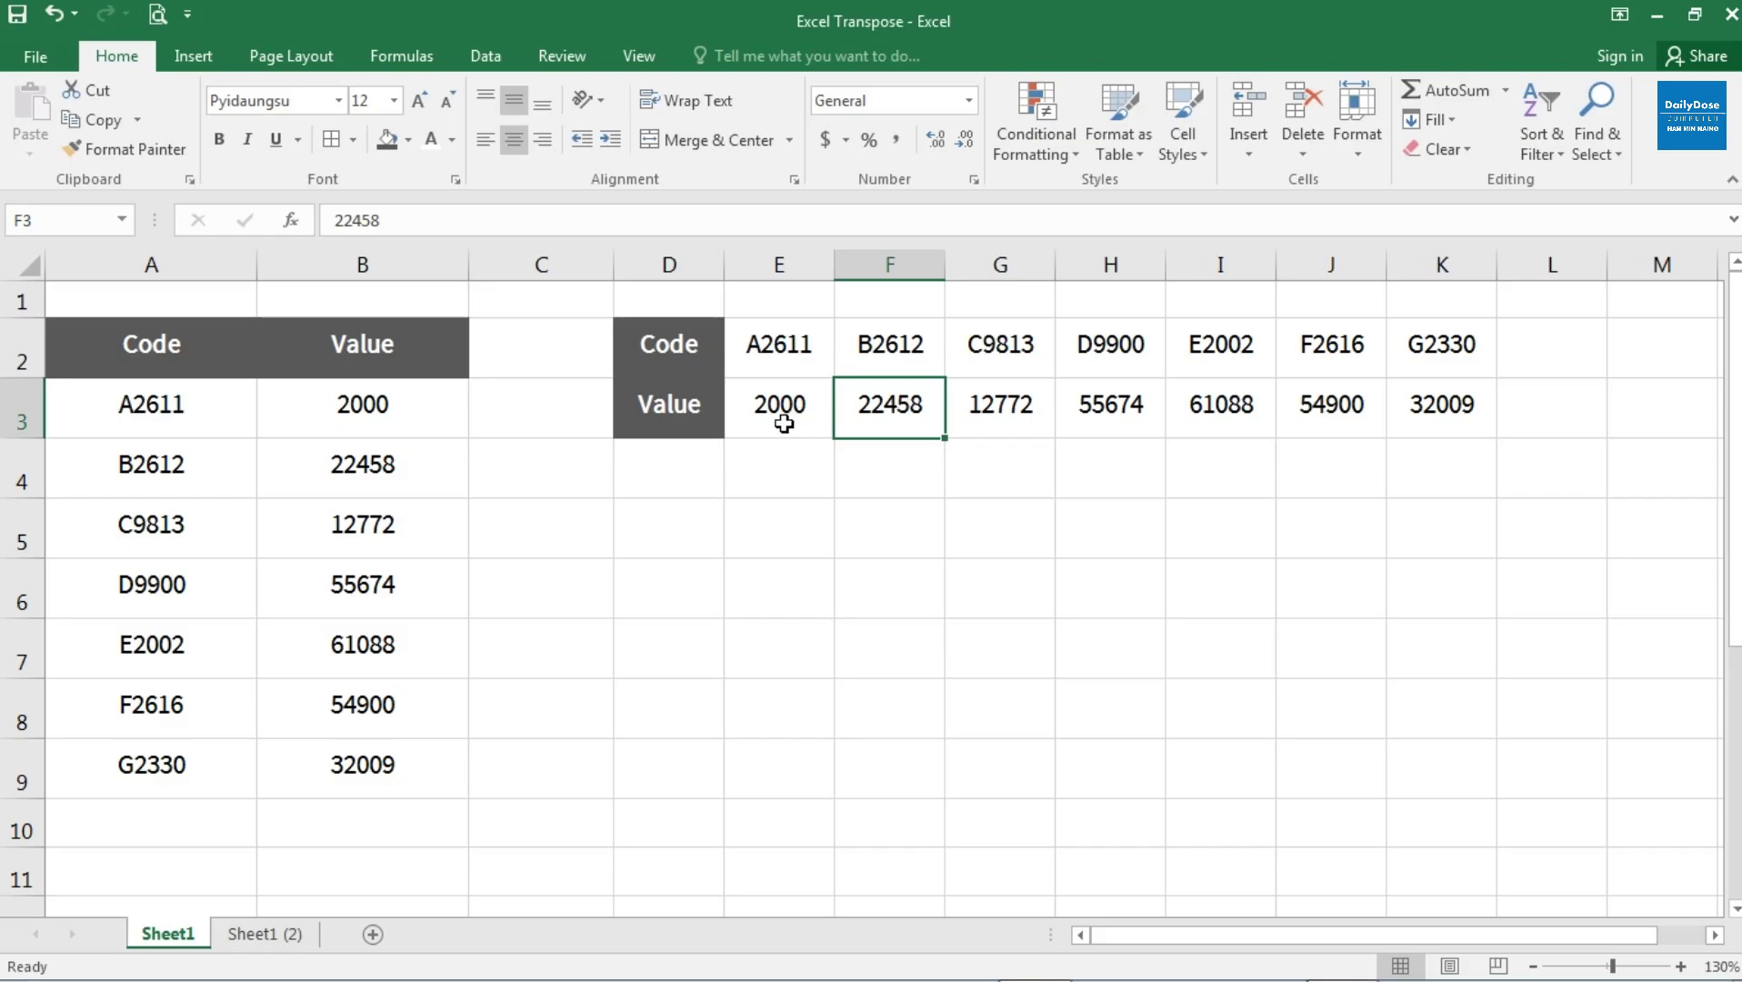
click(171, 422)
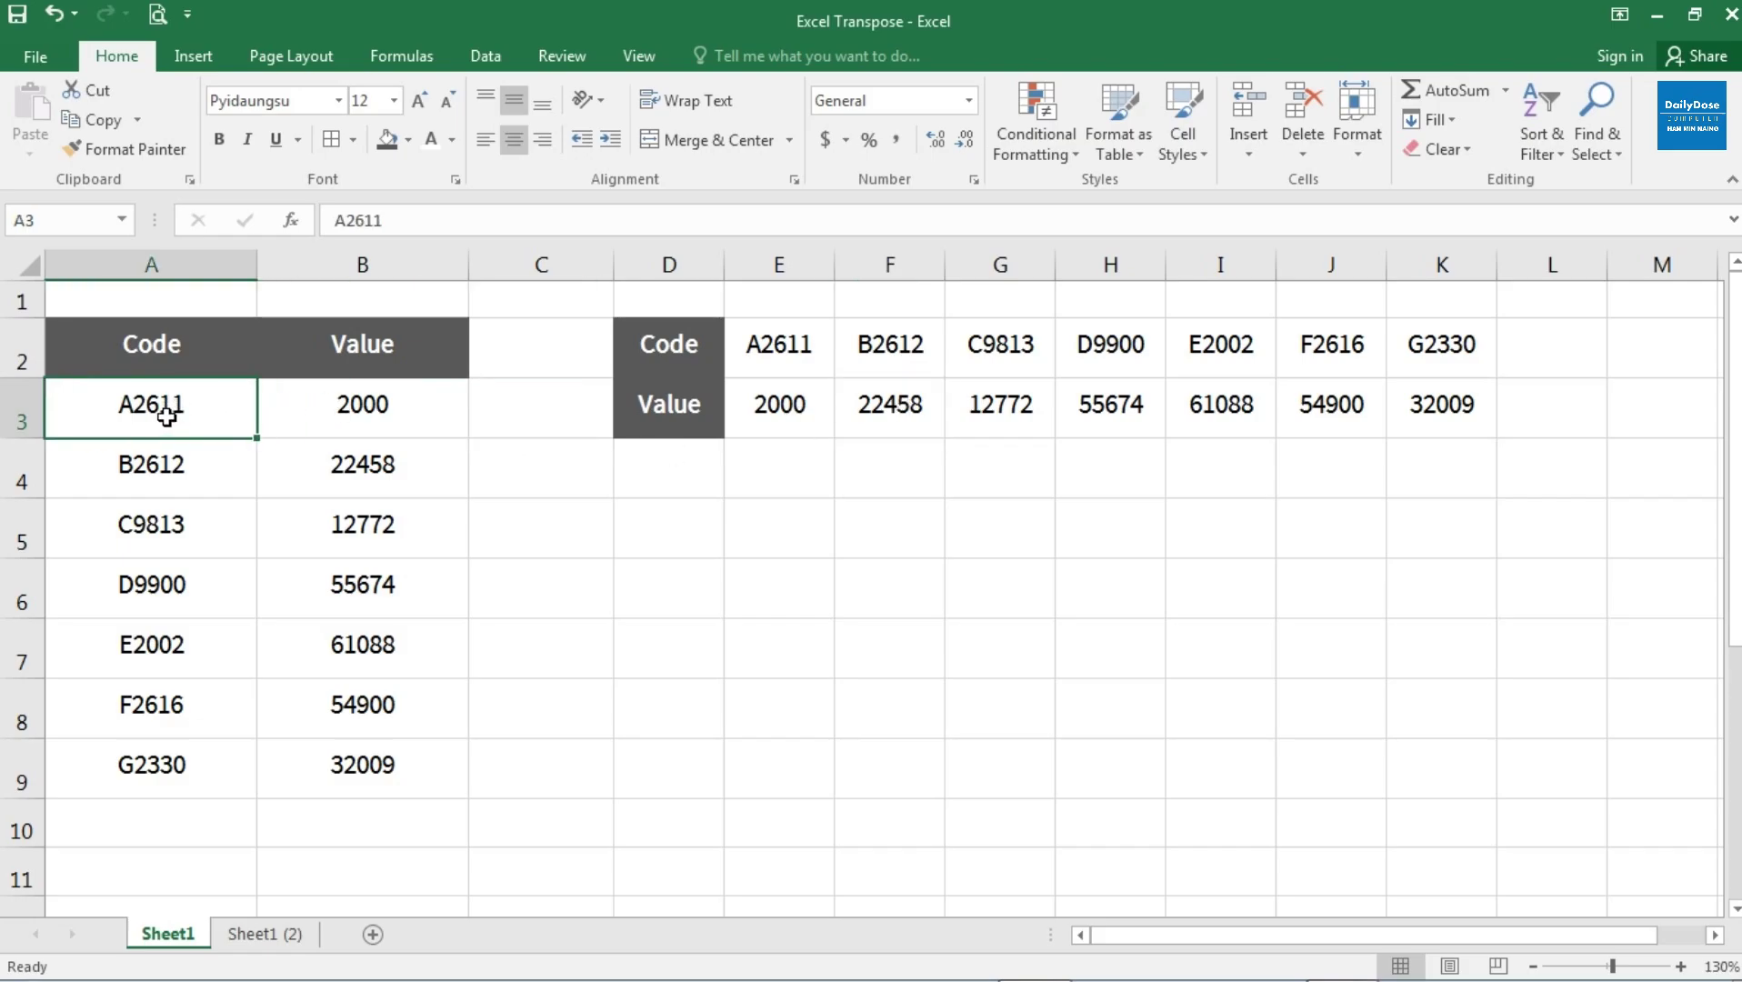
drag(172, 424, 350, 419)
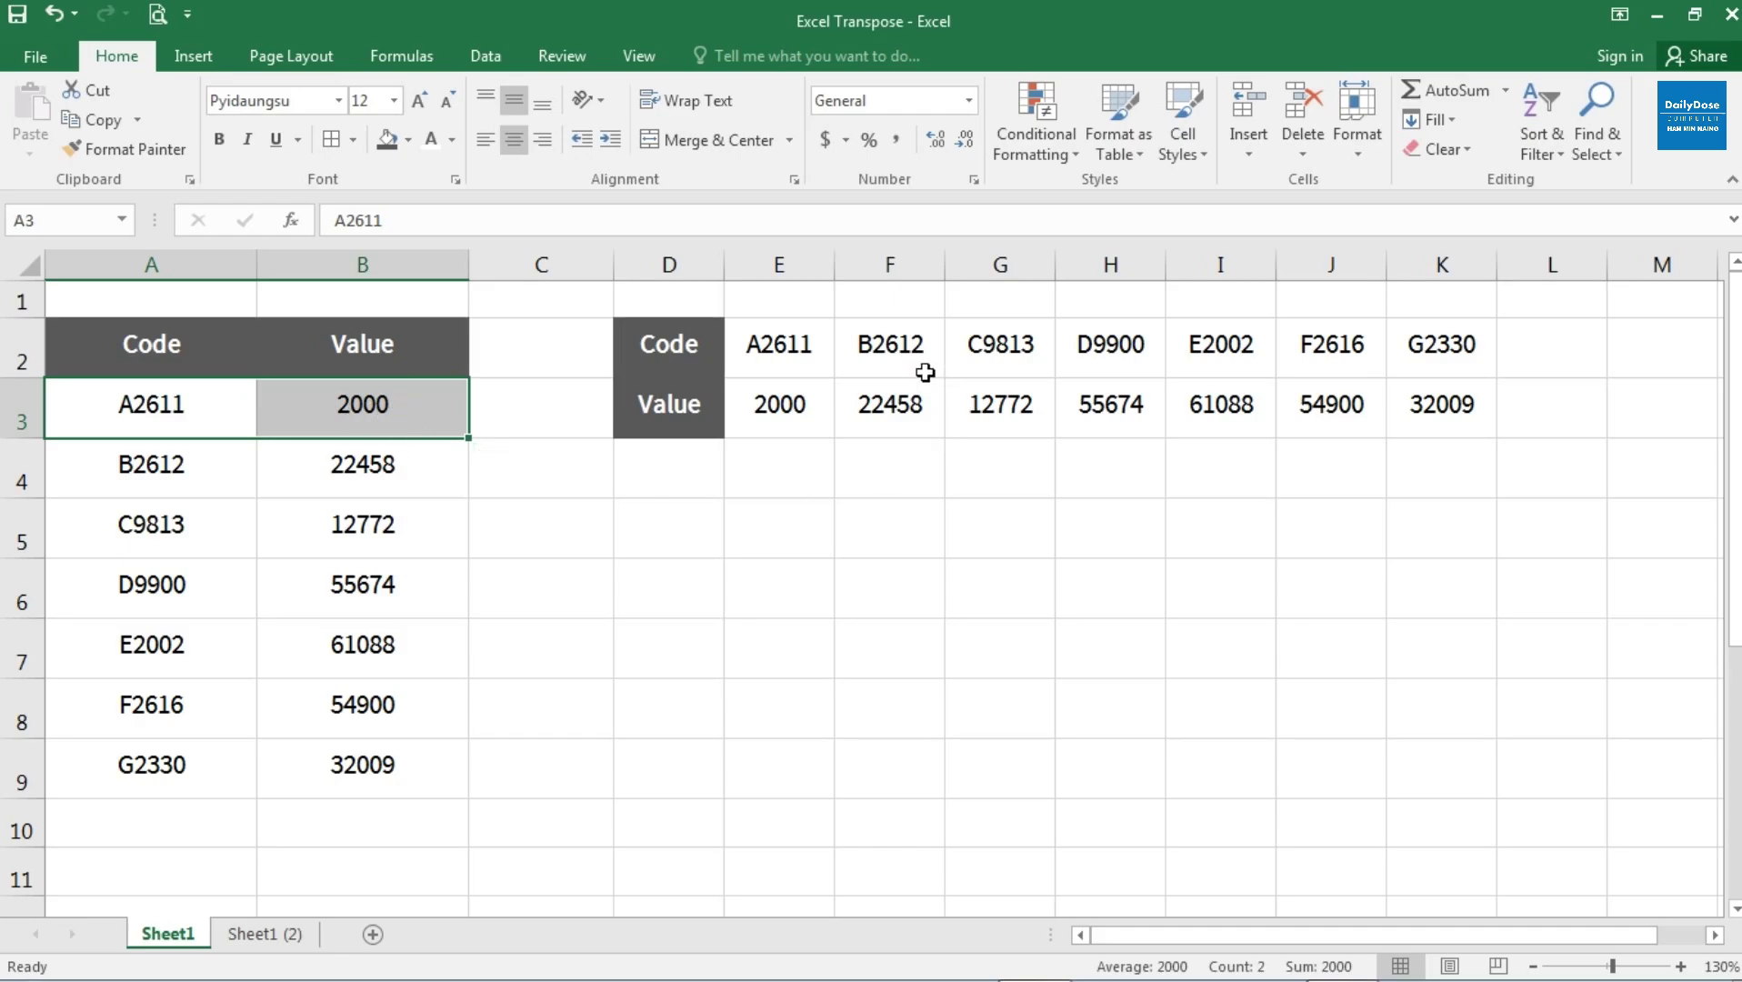
drag(778, 350, 780, 401)
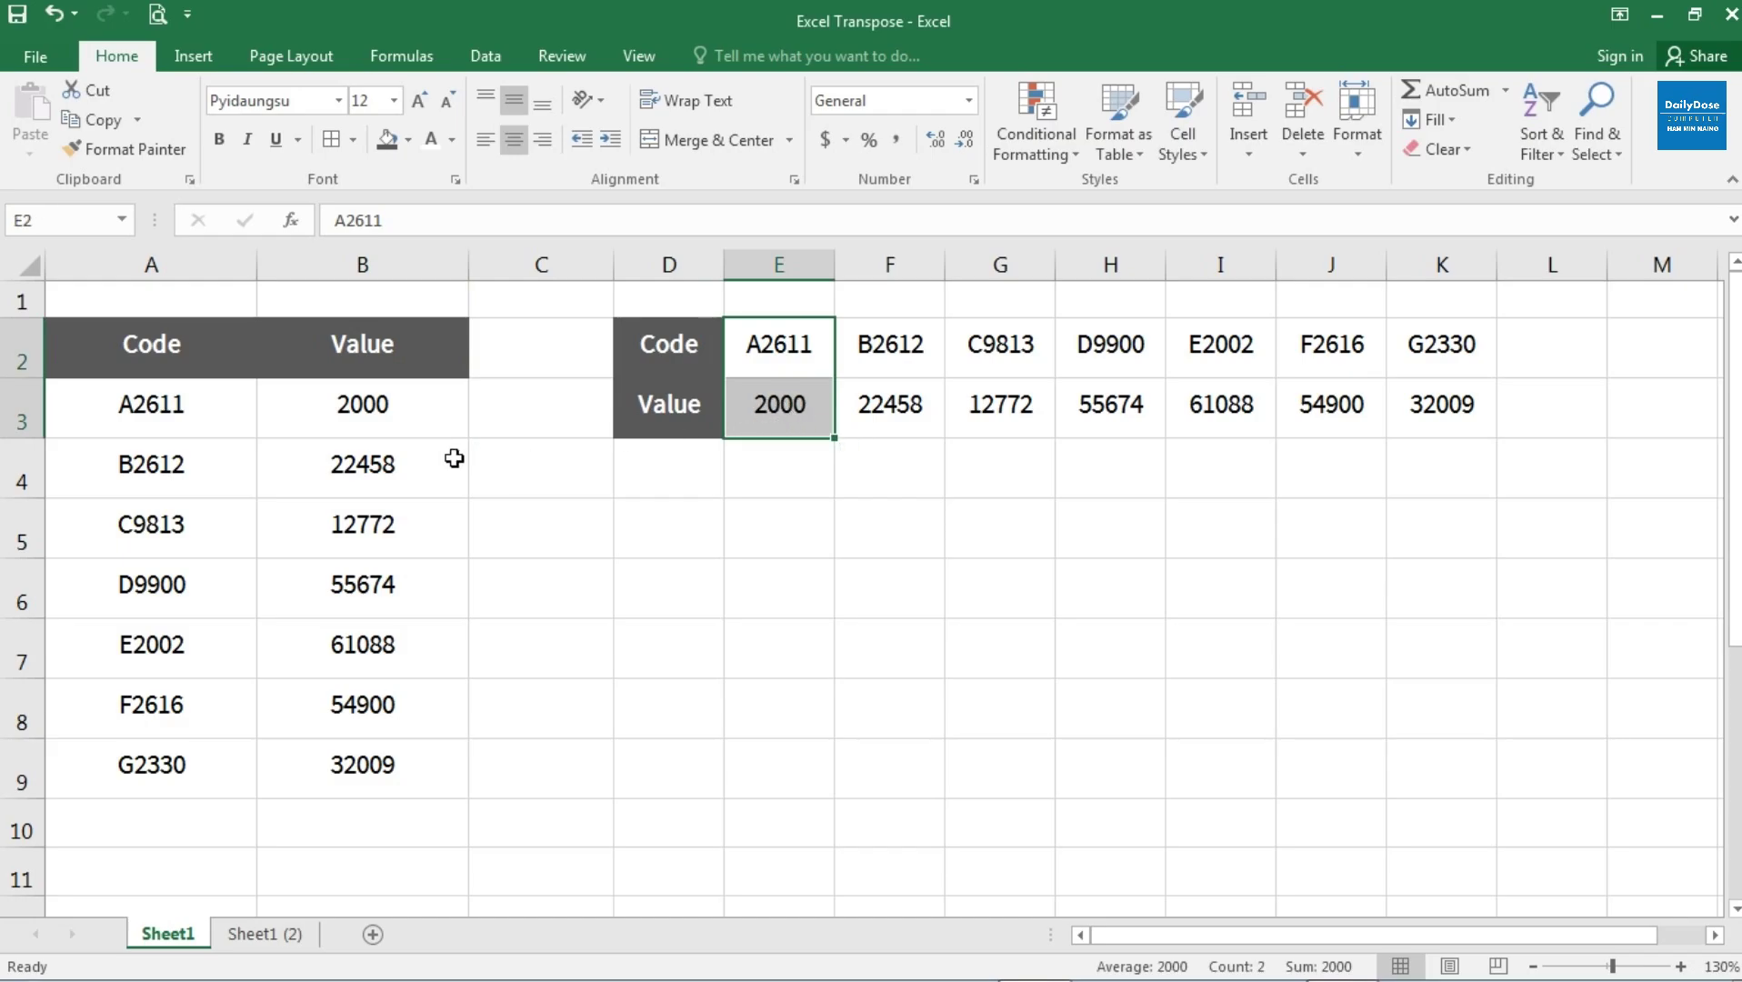
Step: Set the value of code A2611 in cell B3 to 3000 and check the corresponding transposed cell E3
click(382, 411)
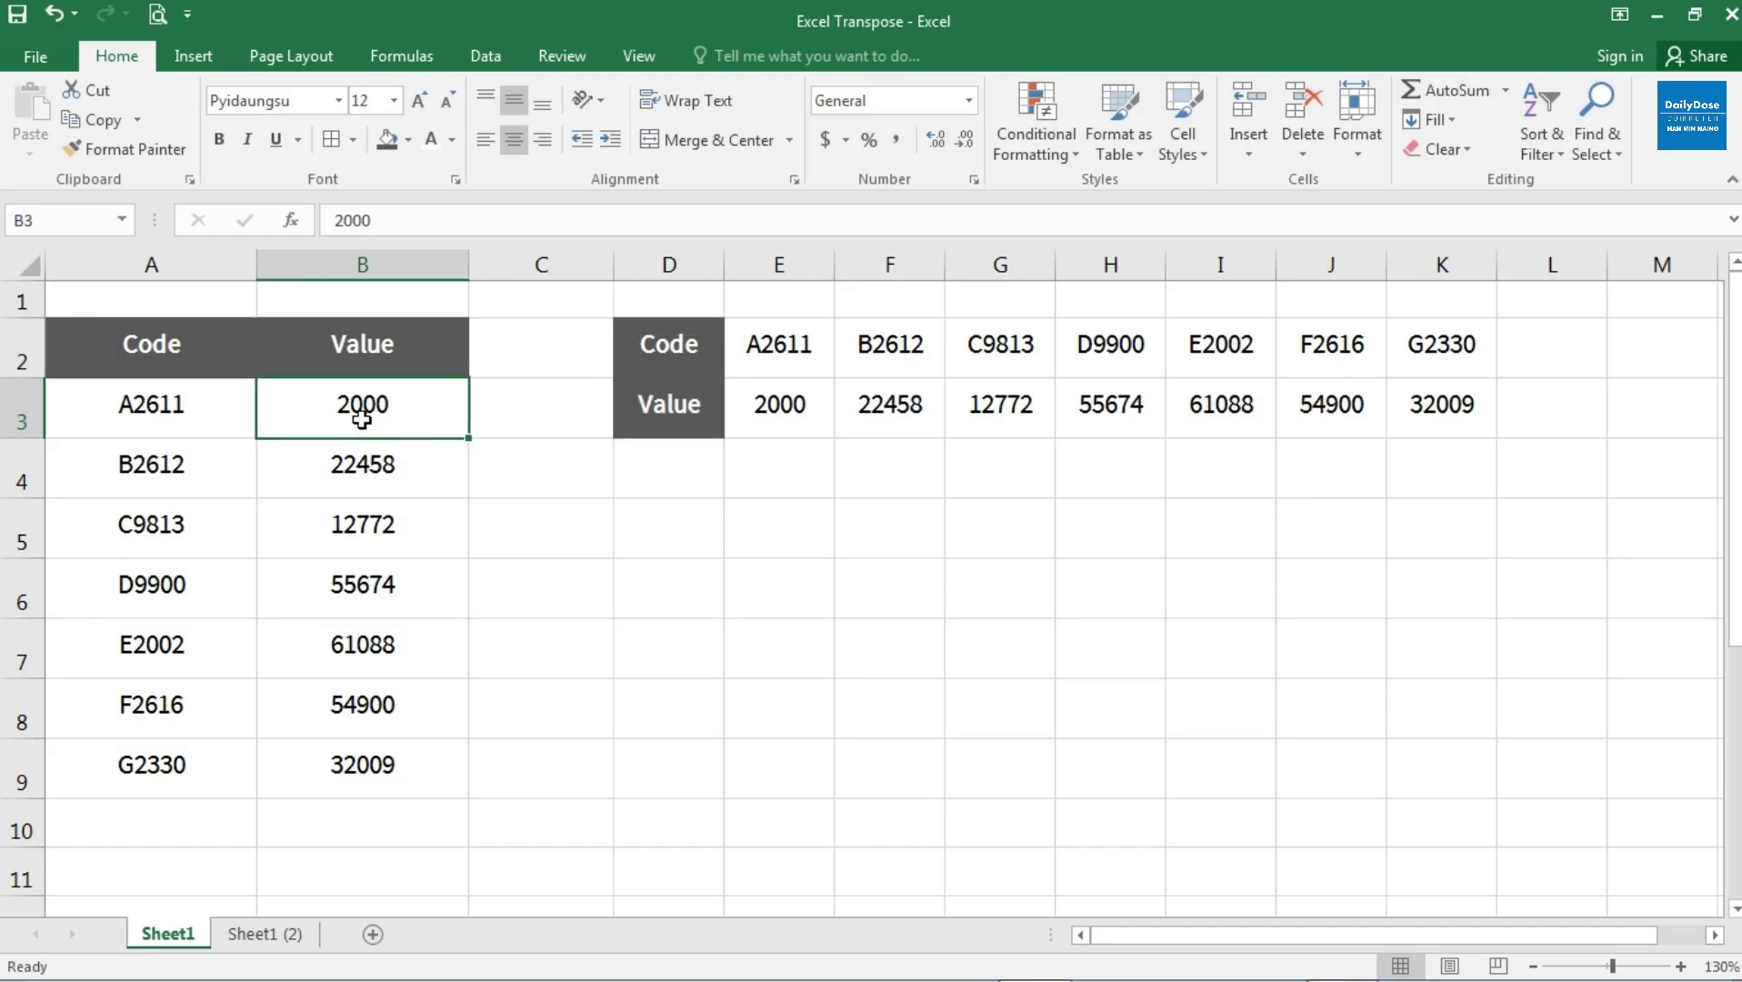
text(3000)
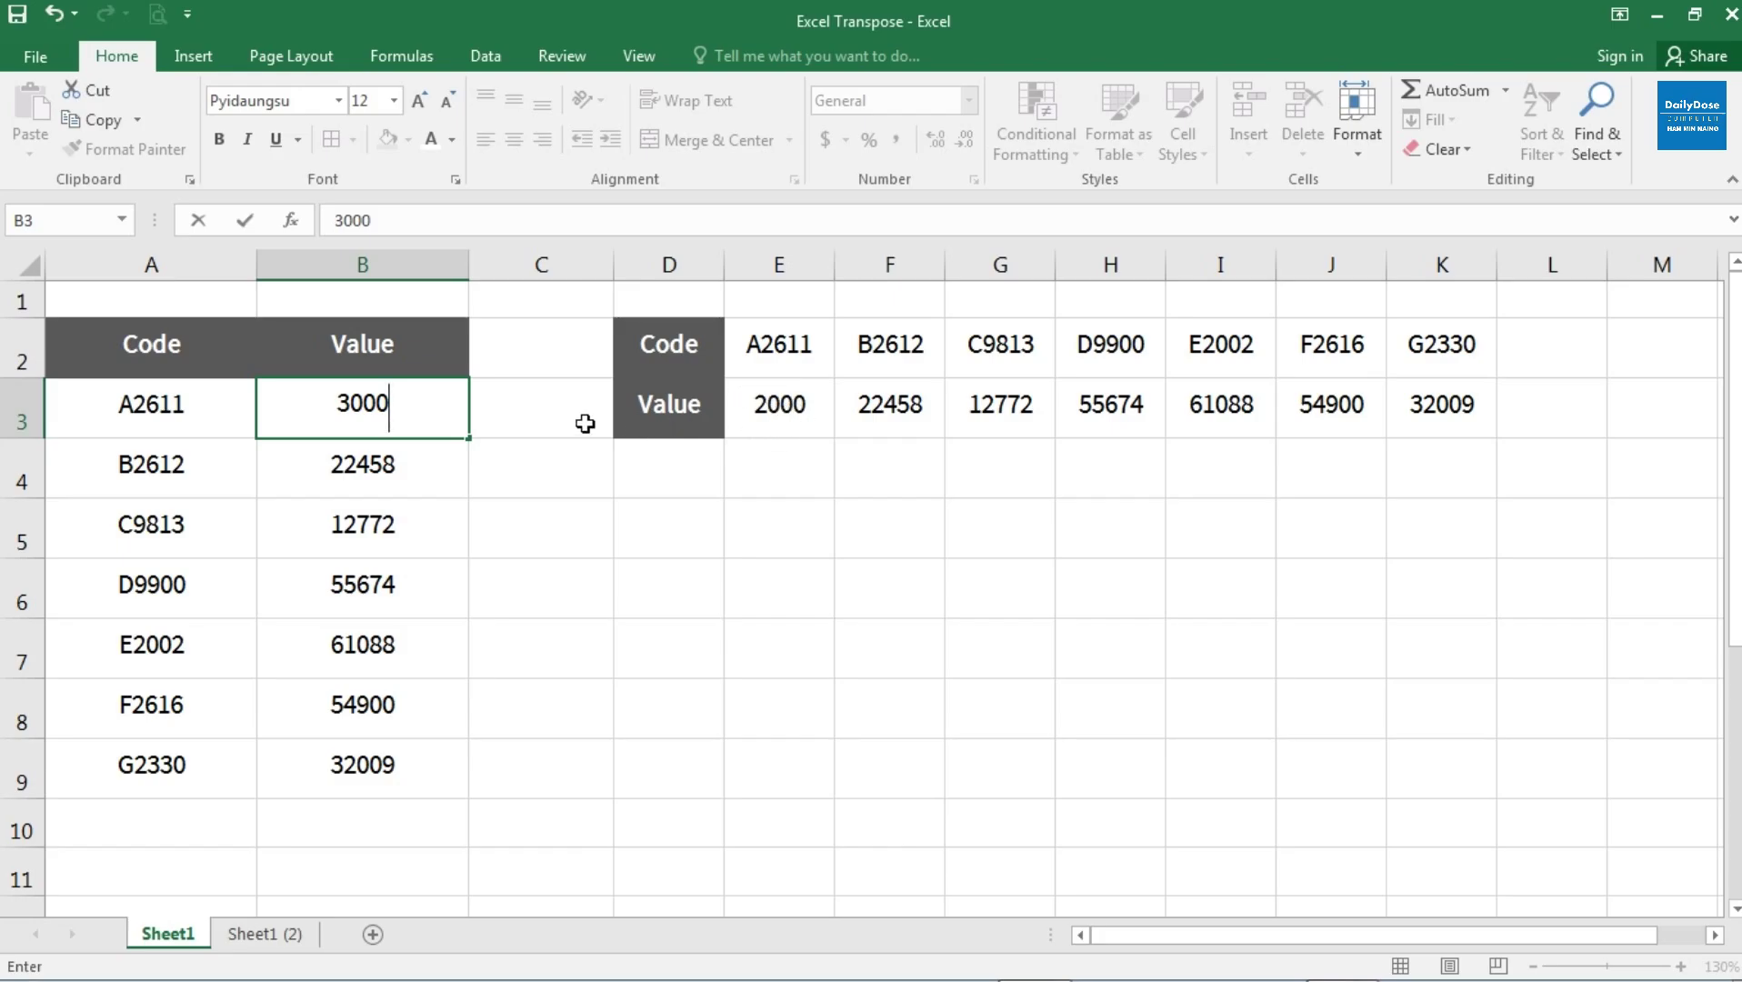
key(Return)
click(429, 407)
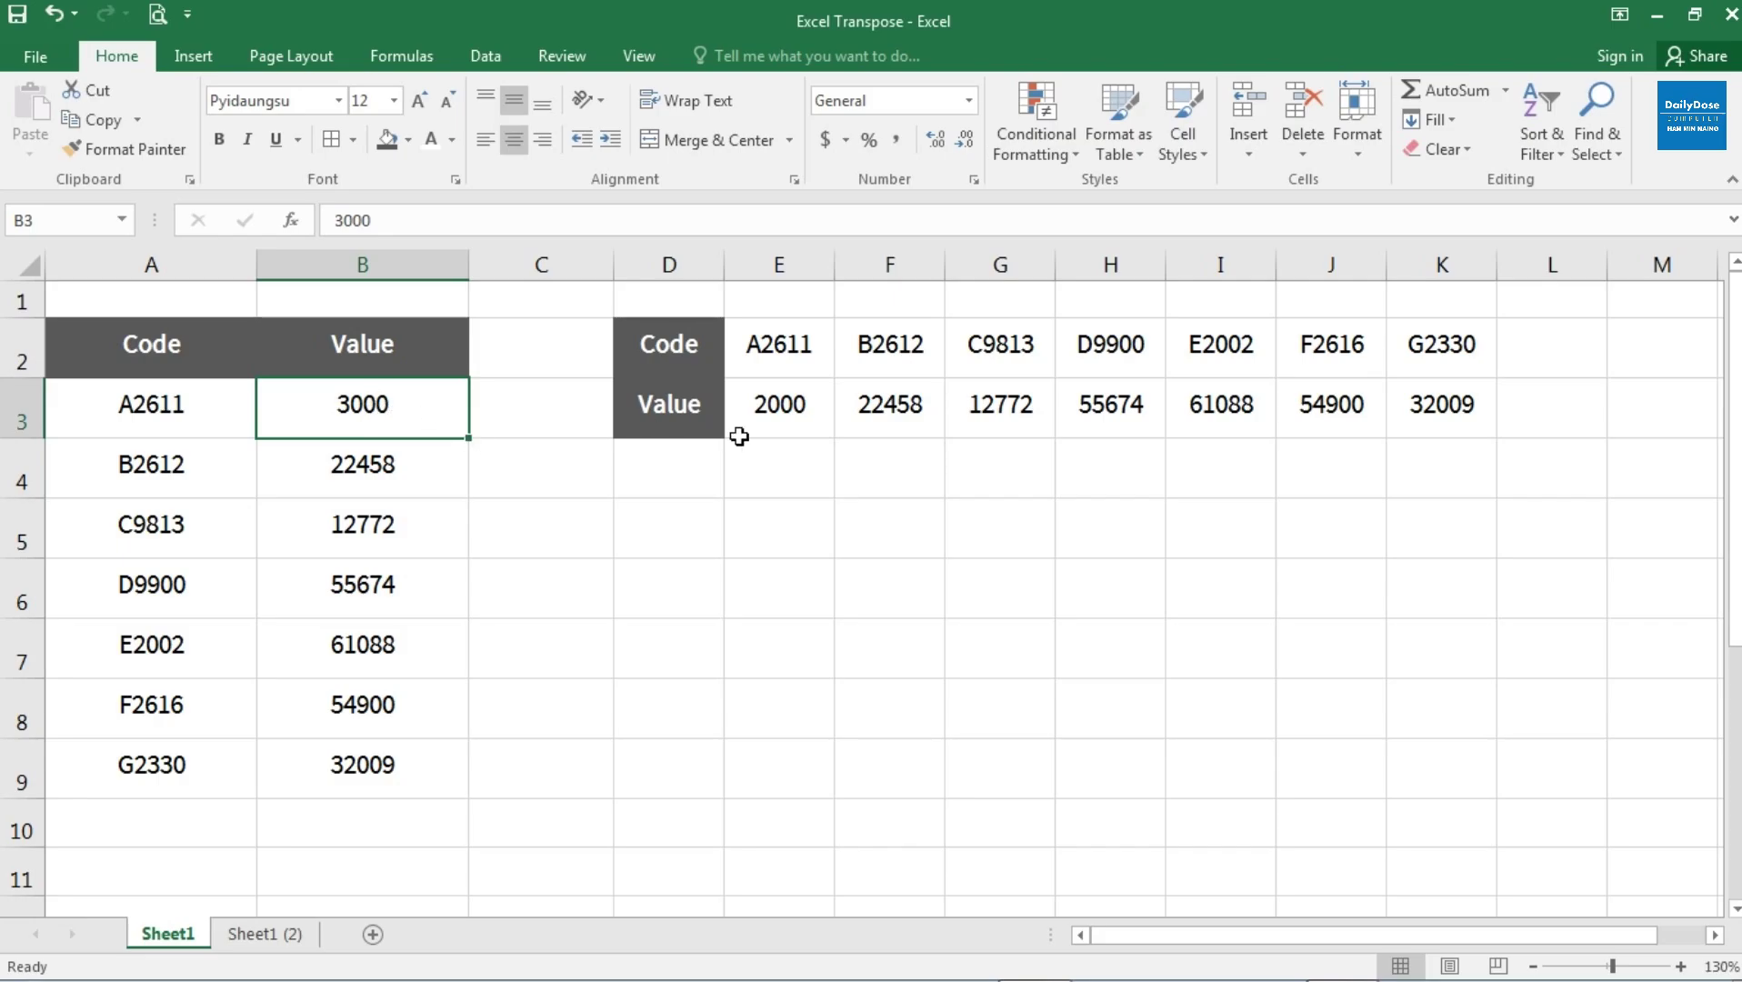
click(786, 409)
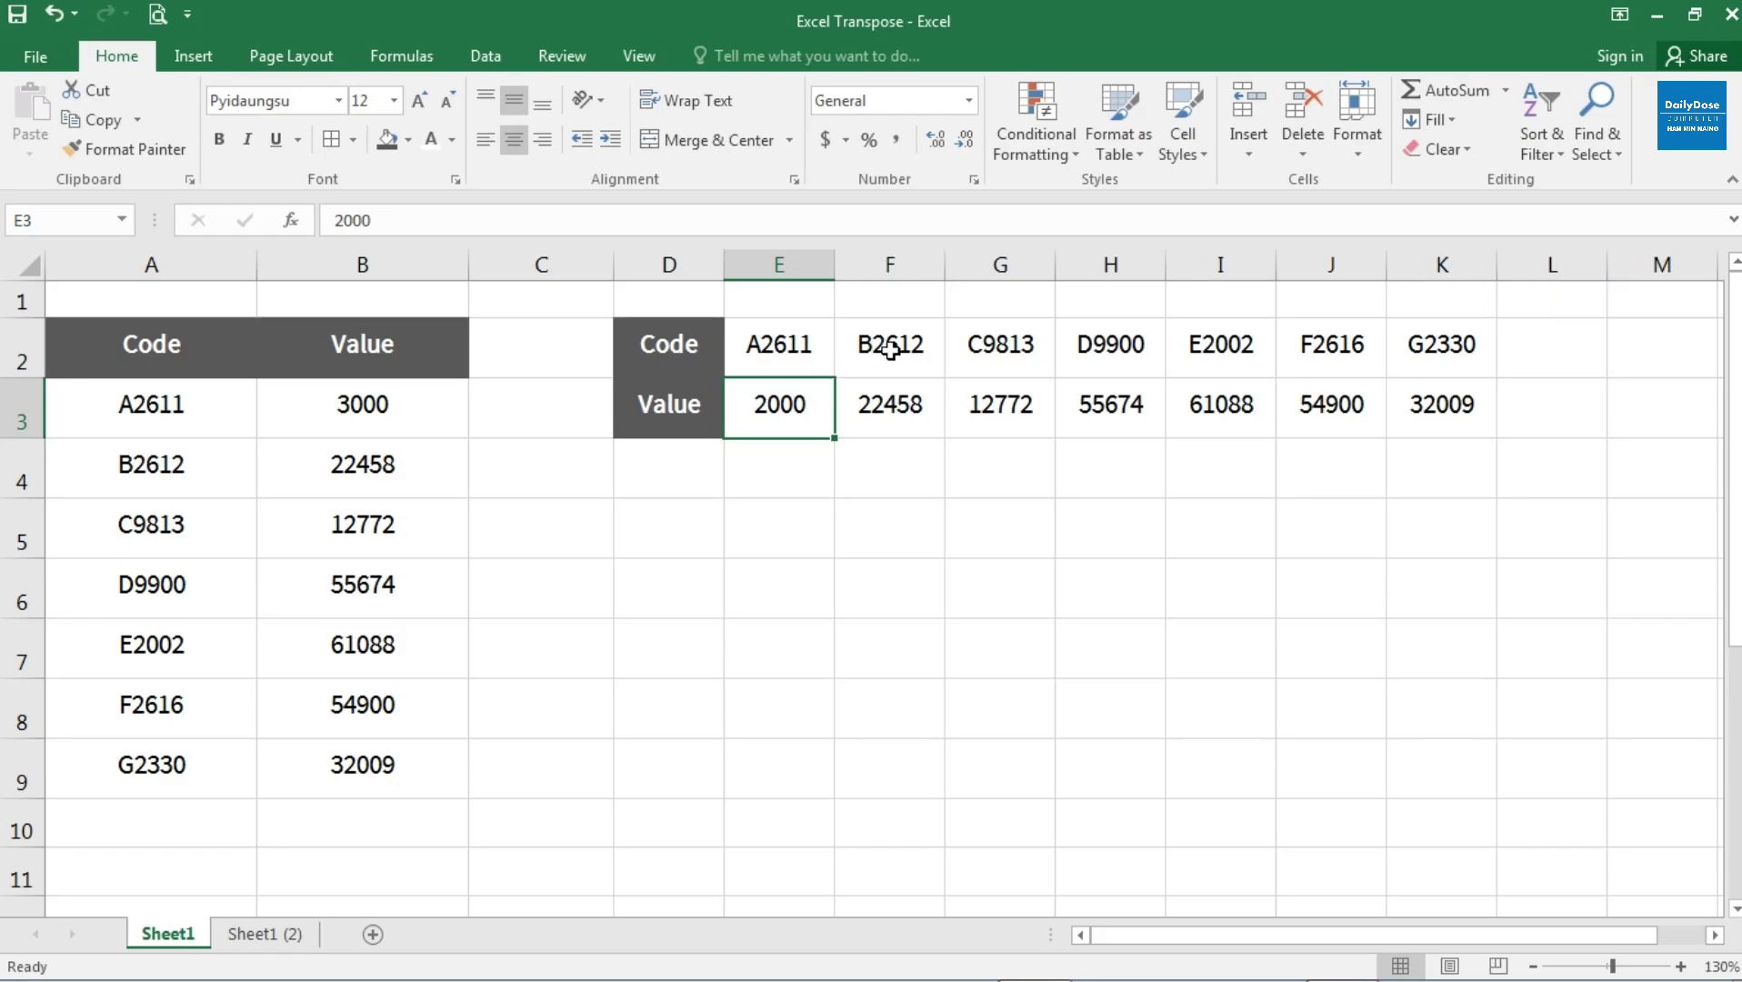
Step: Delete columns D through K, which hold the transposed copy of the table
click(680, 264)
shift+click(1469, 264)
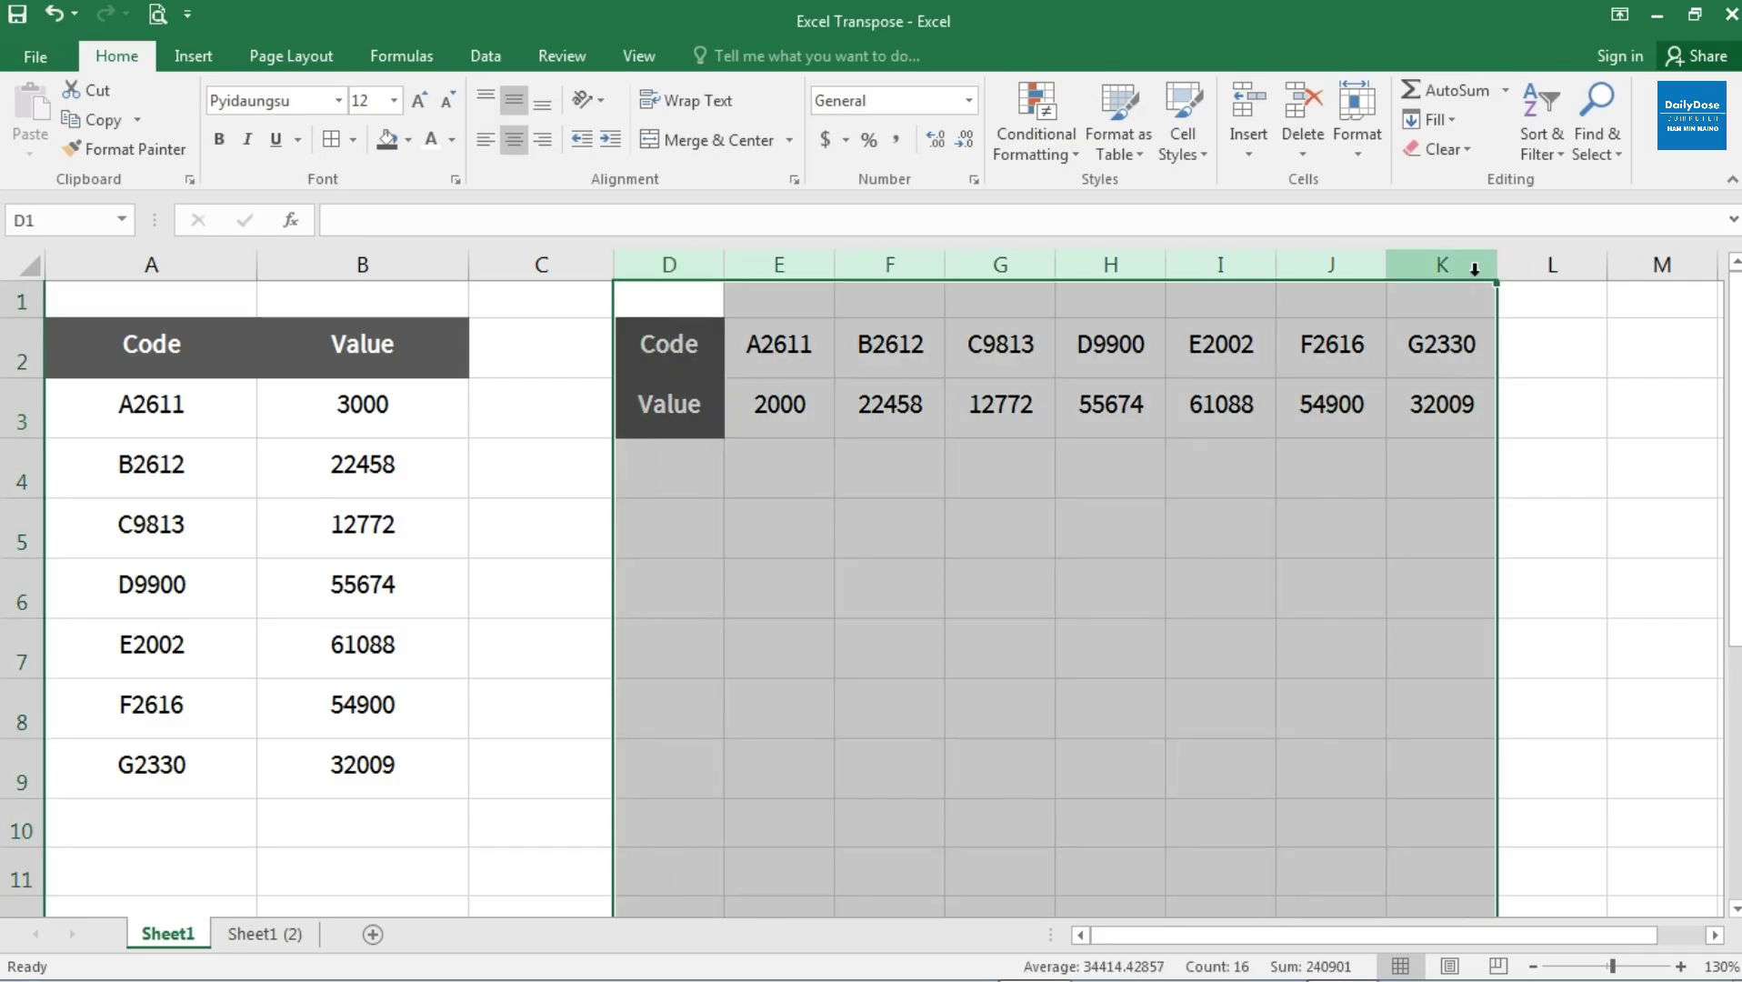
key(ctrl+minus)
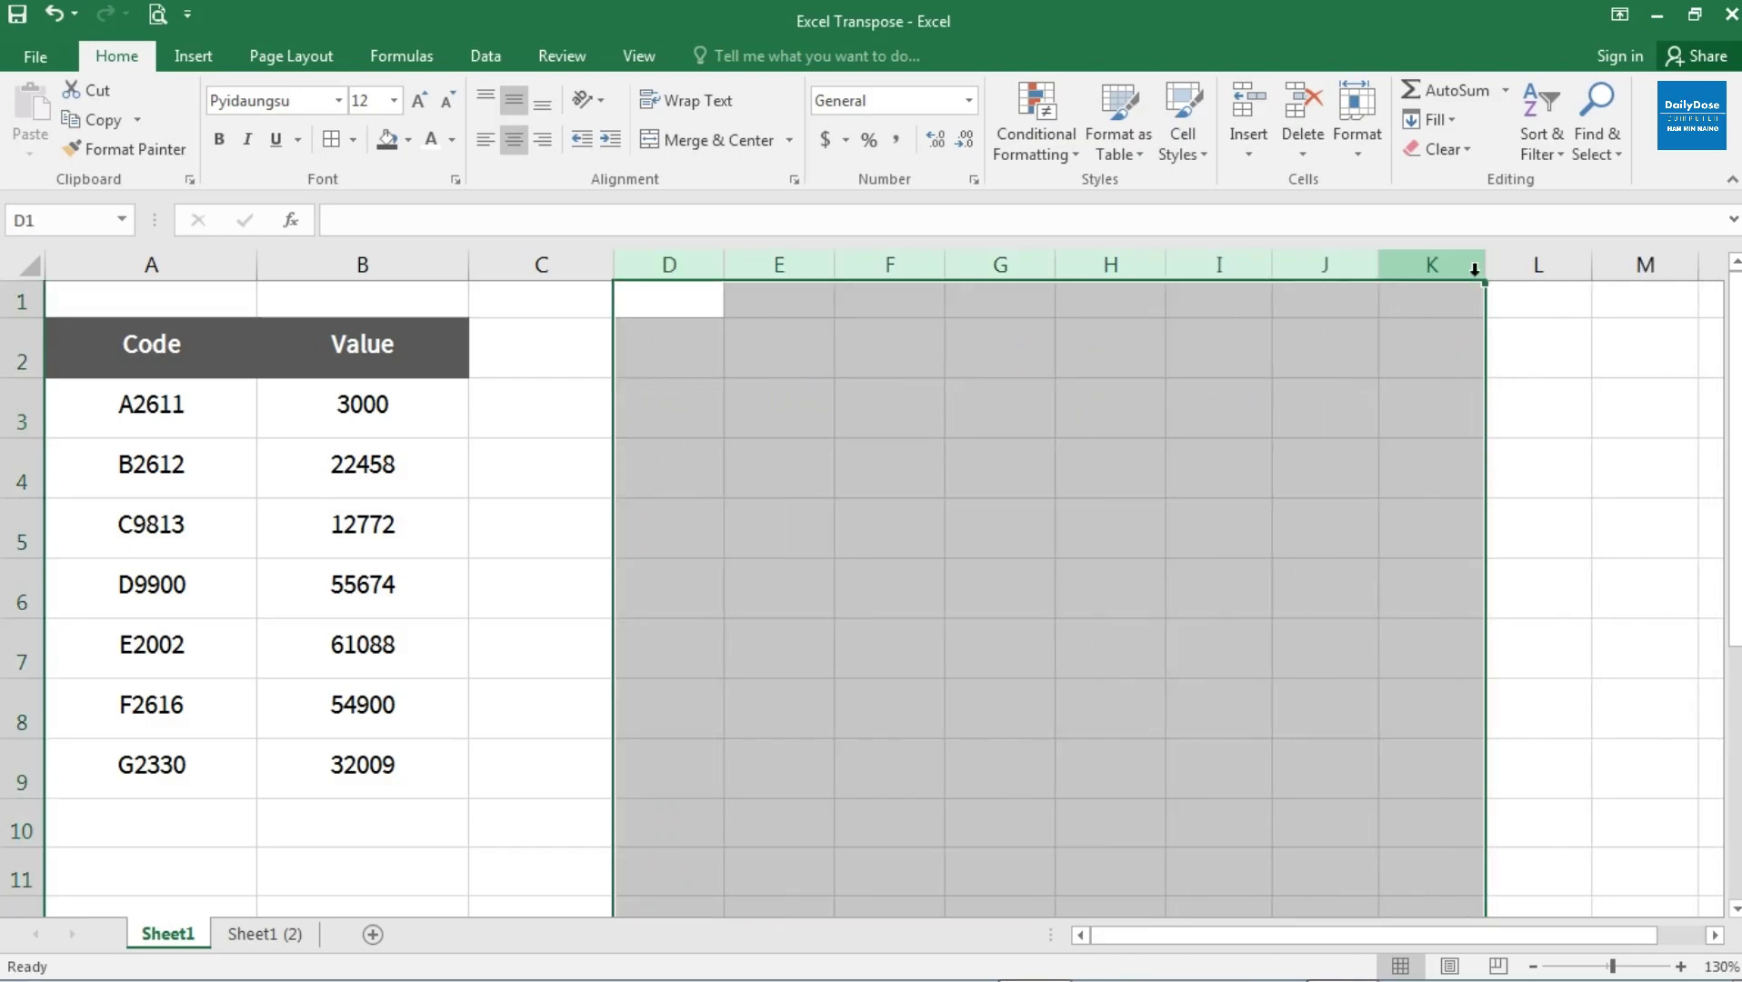
Step: Try to transpose the table by entering =TRANSPOSE(A2:B9) in the single cell D2, and clear the cell
click(668, 370)
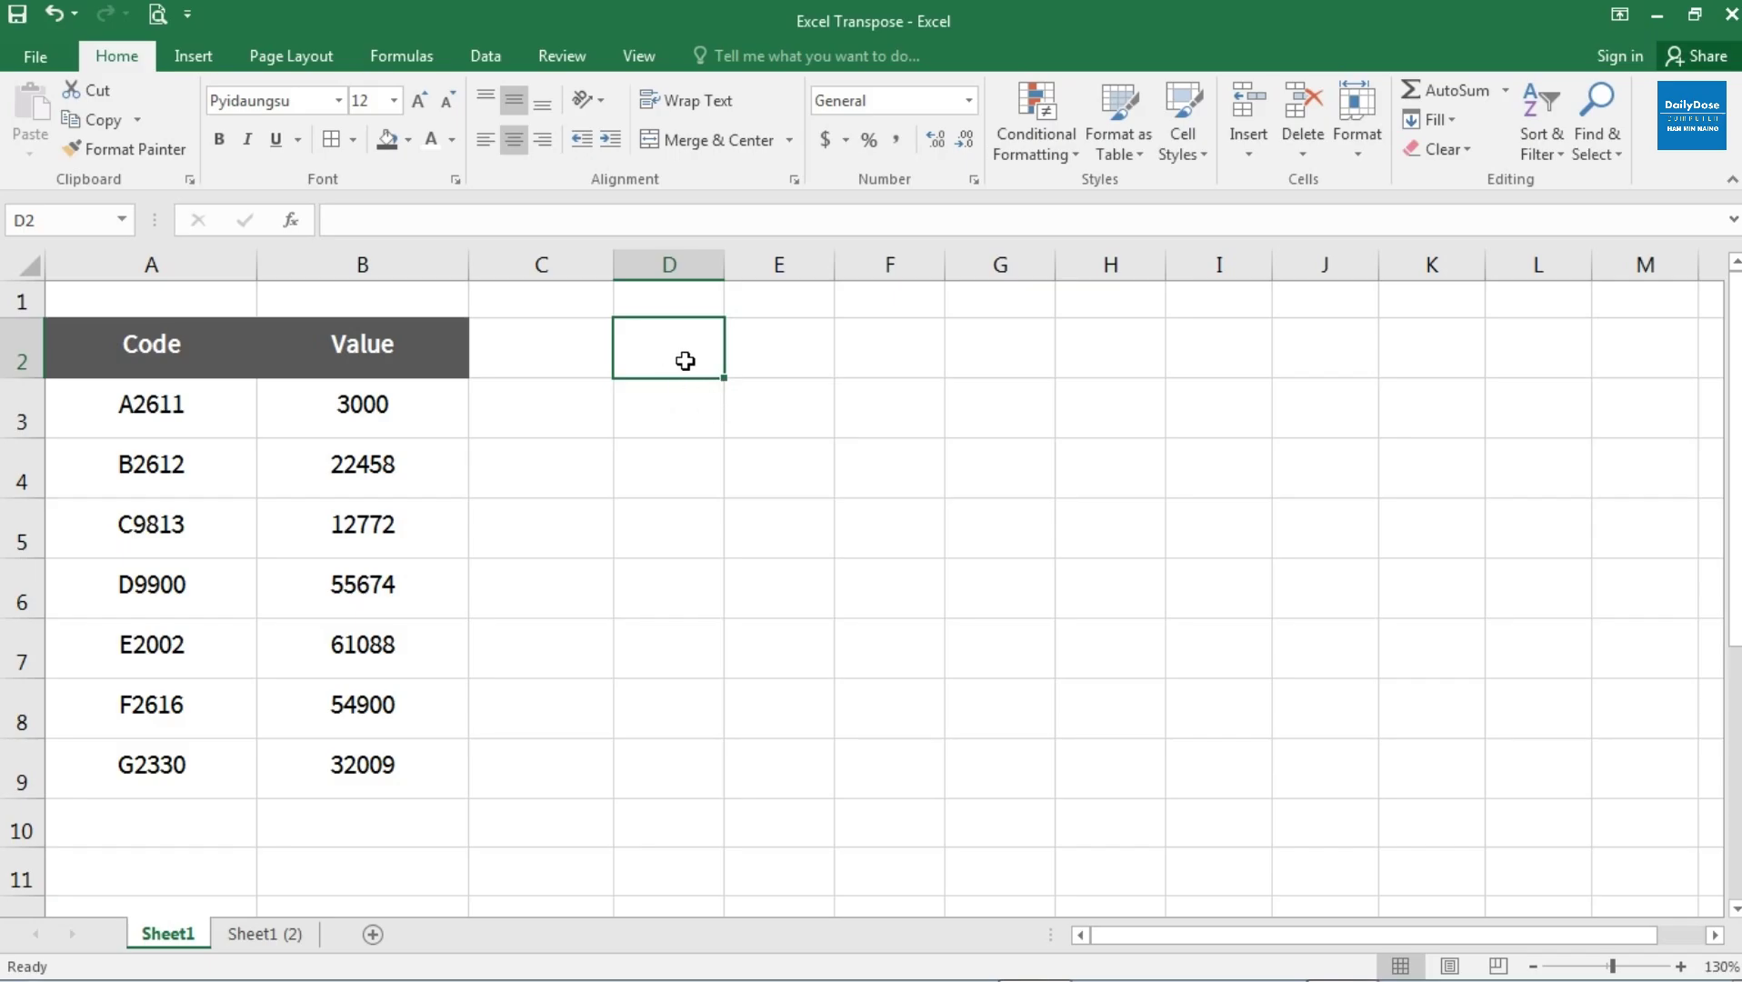
text(=)
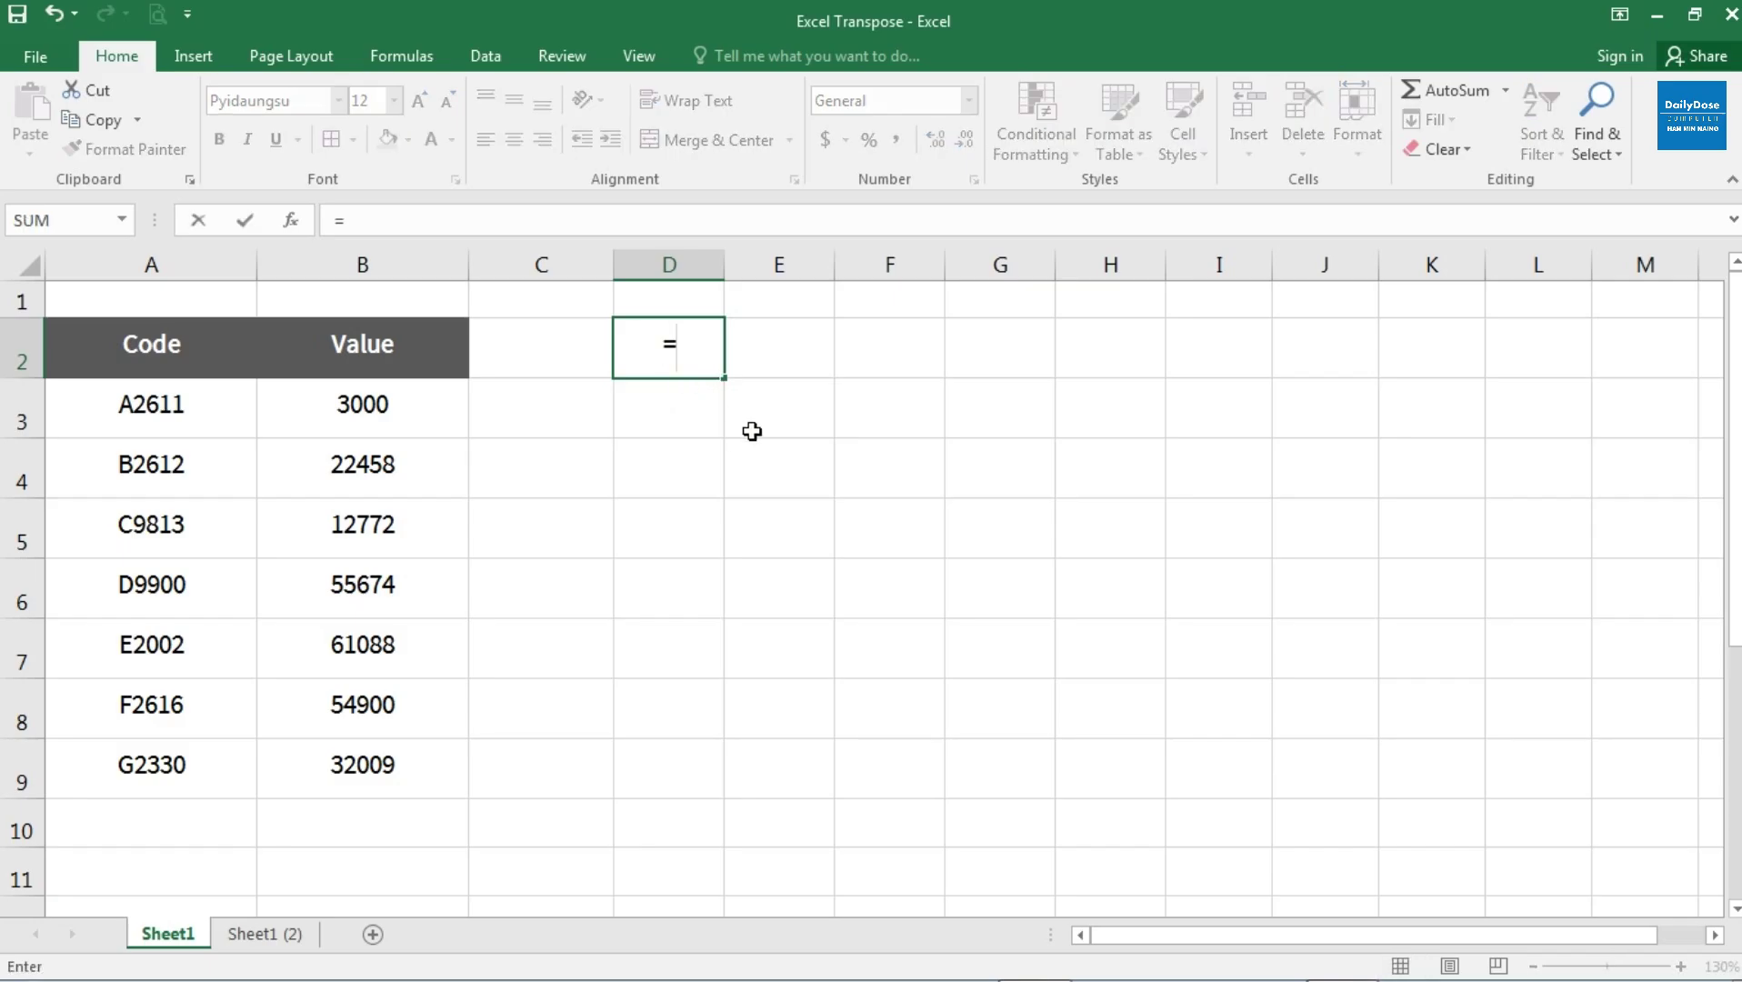
text(tra)
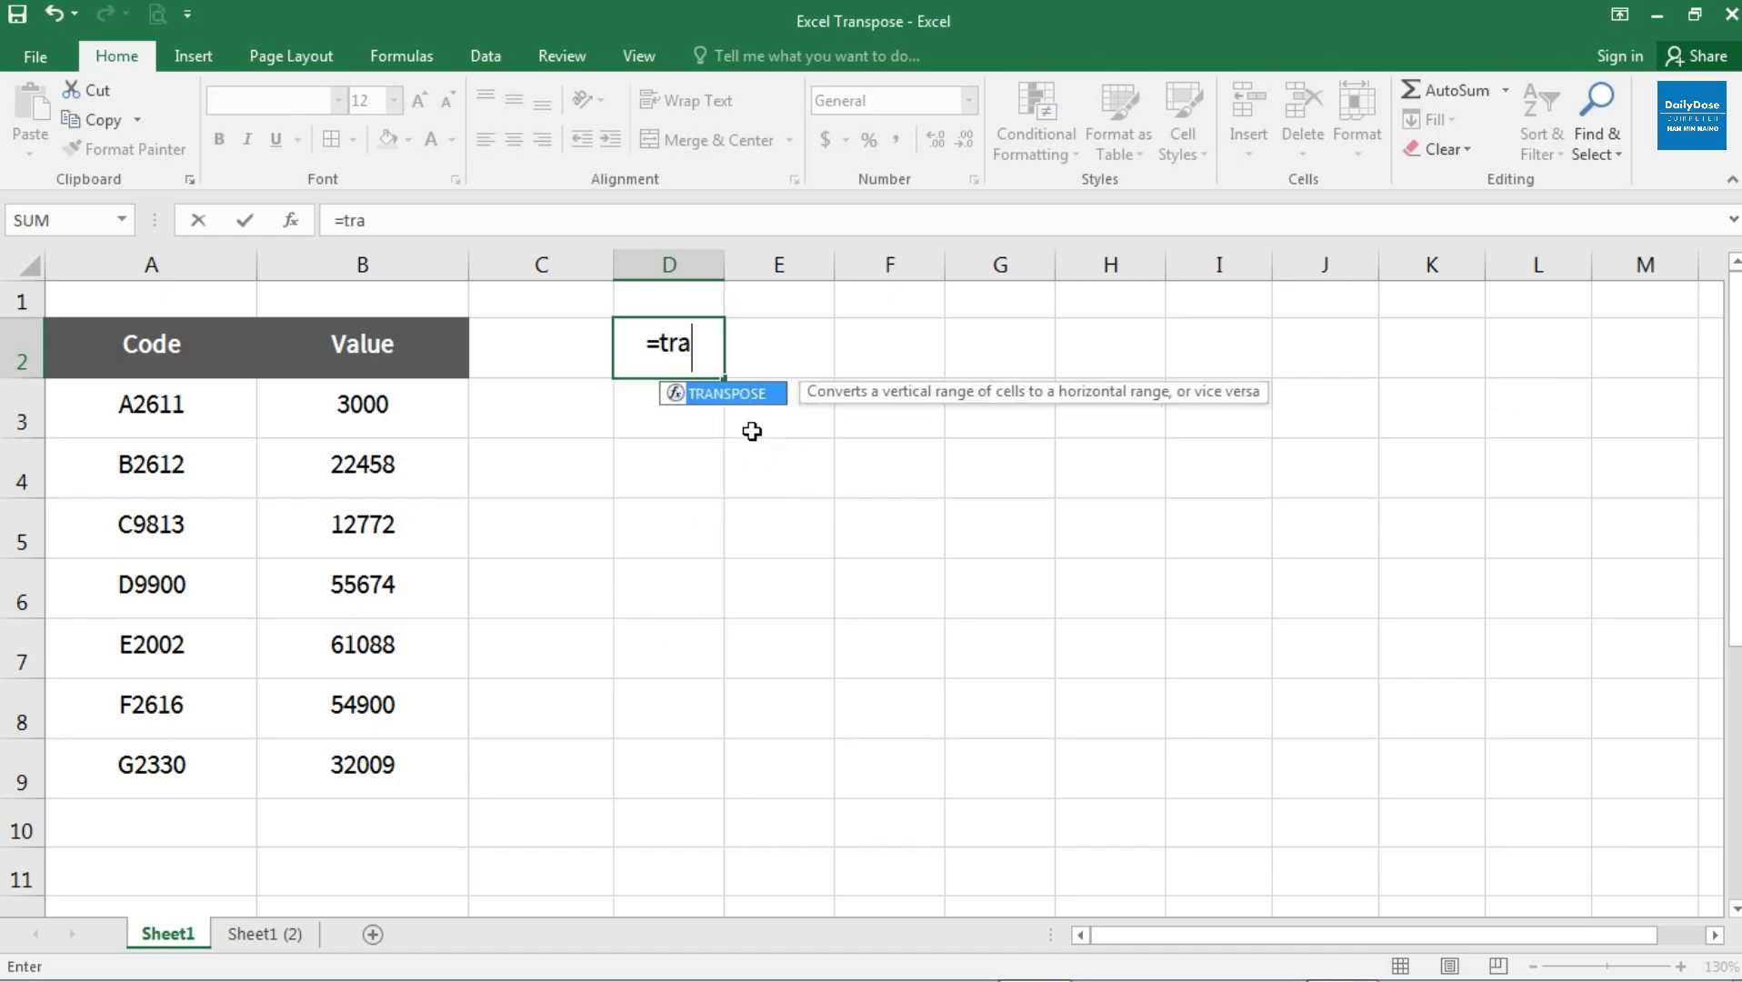
text(ns)
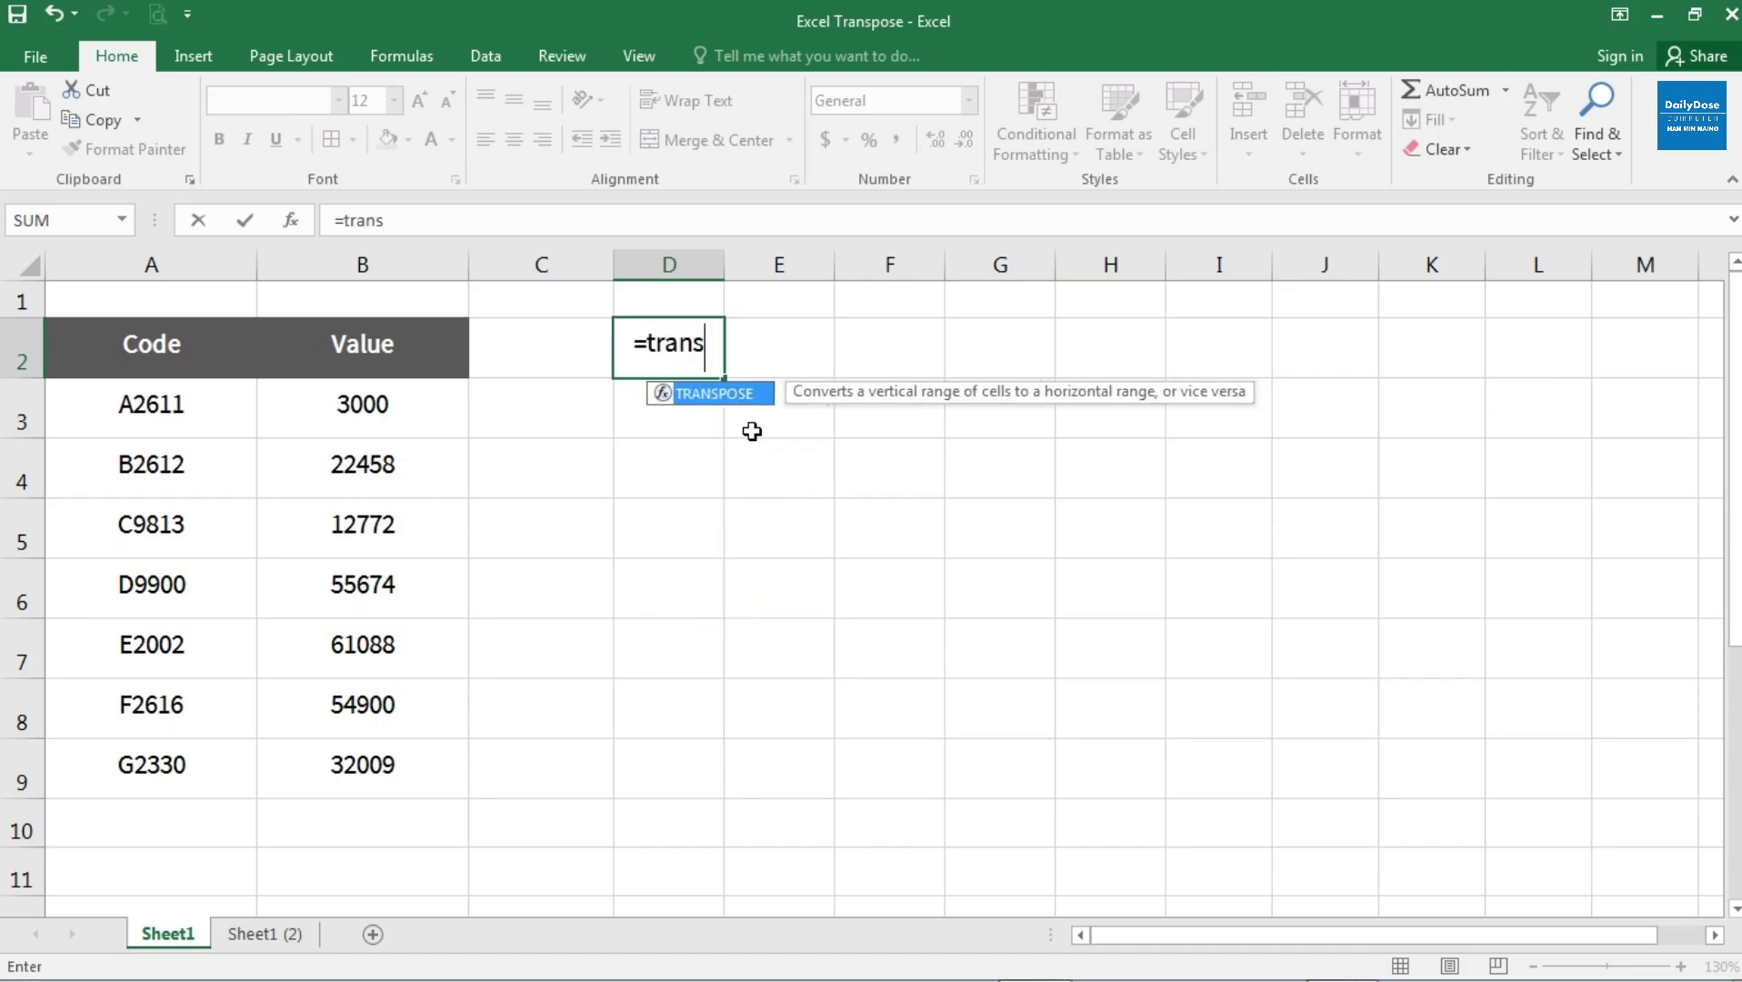
text(pose)
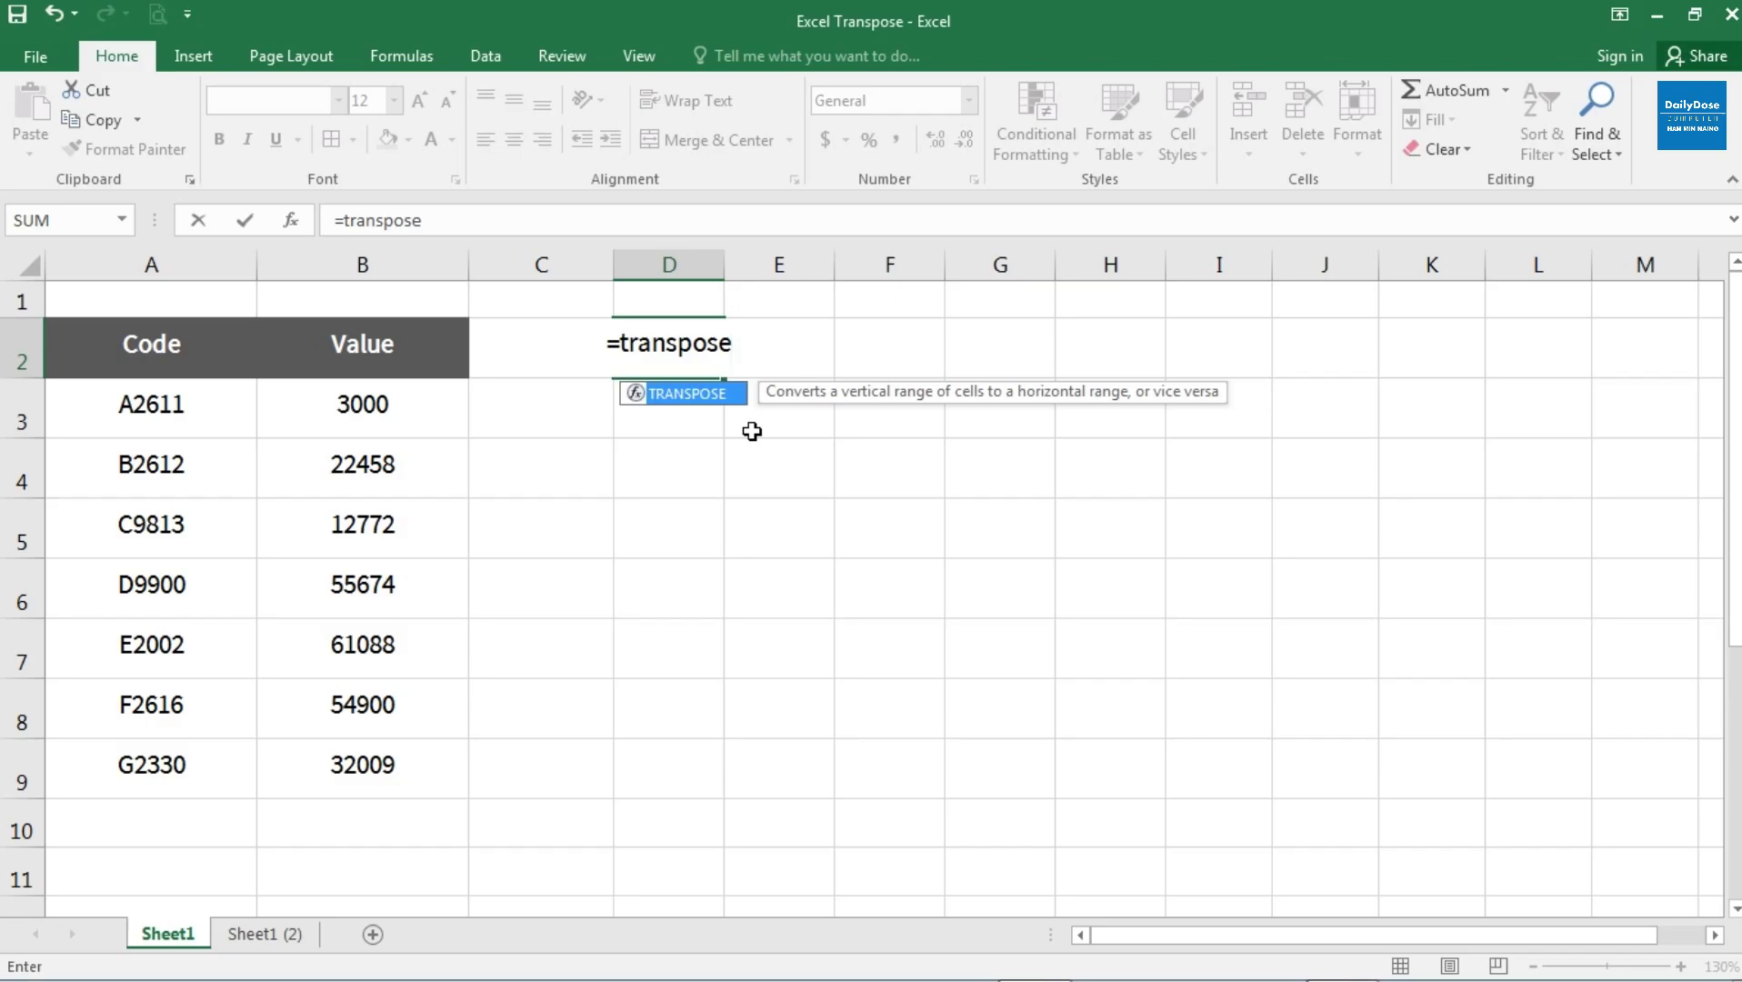
text(()
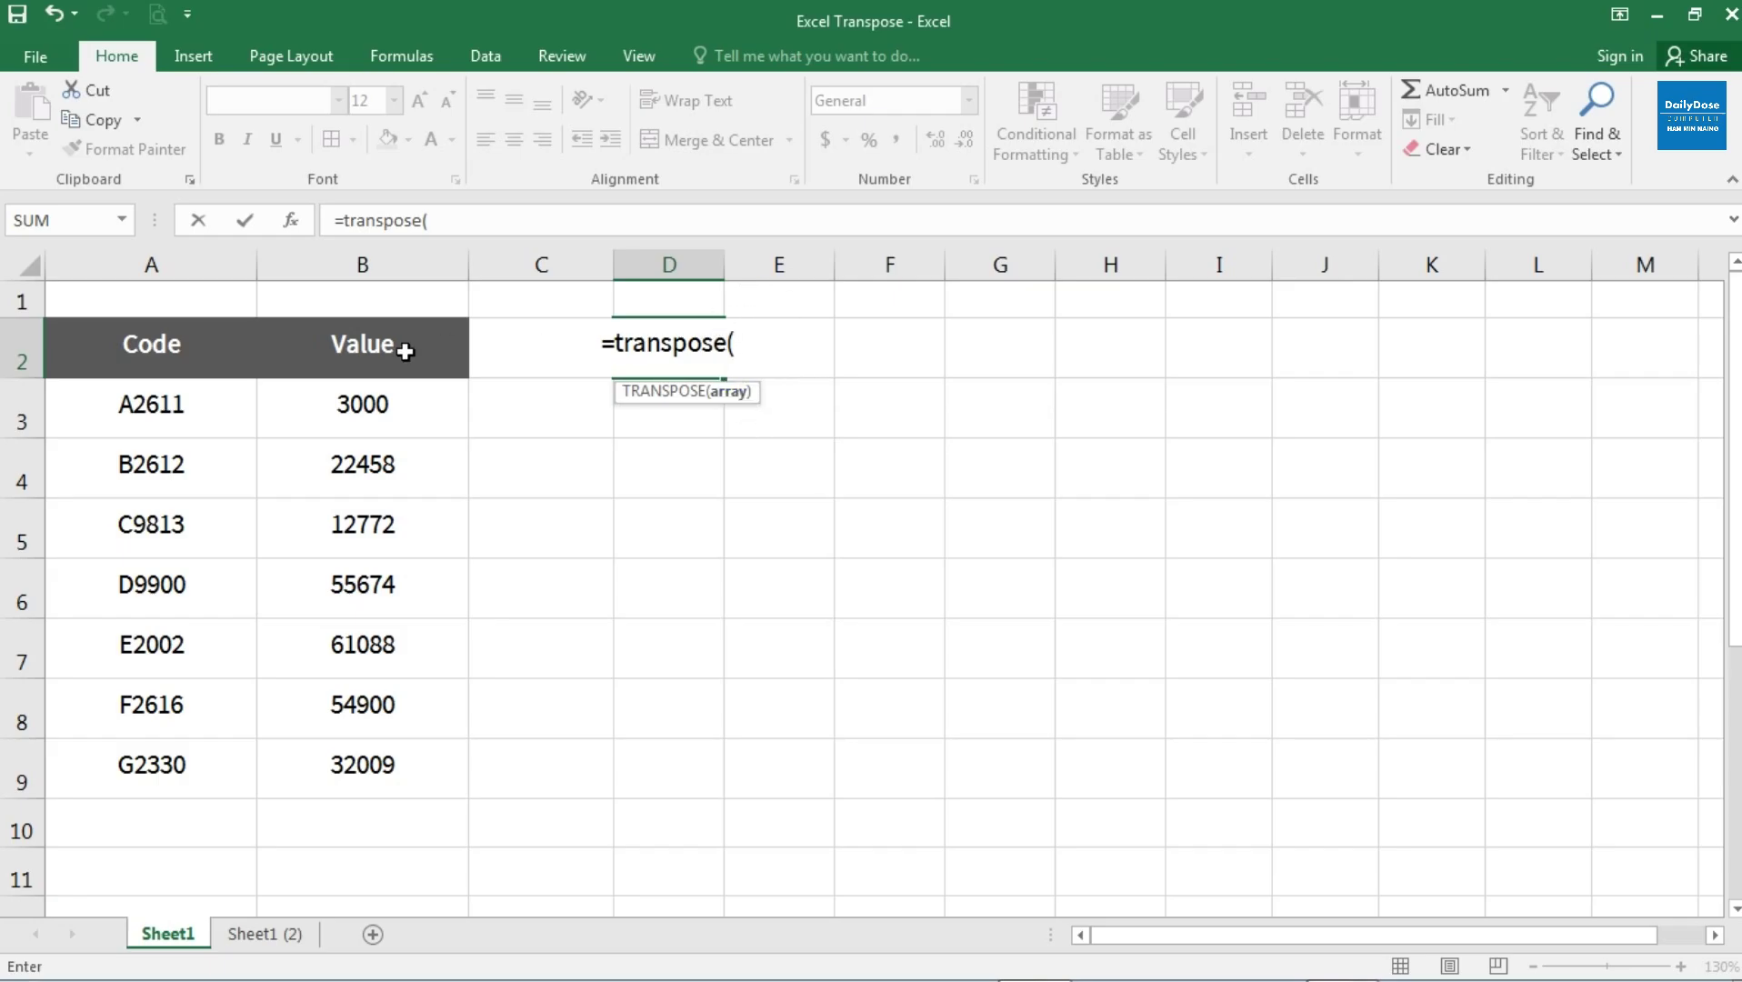
drag(105, 338, 381, 762)
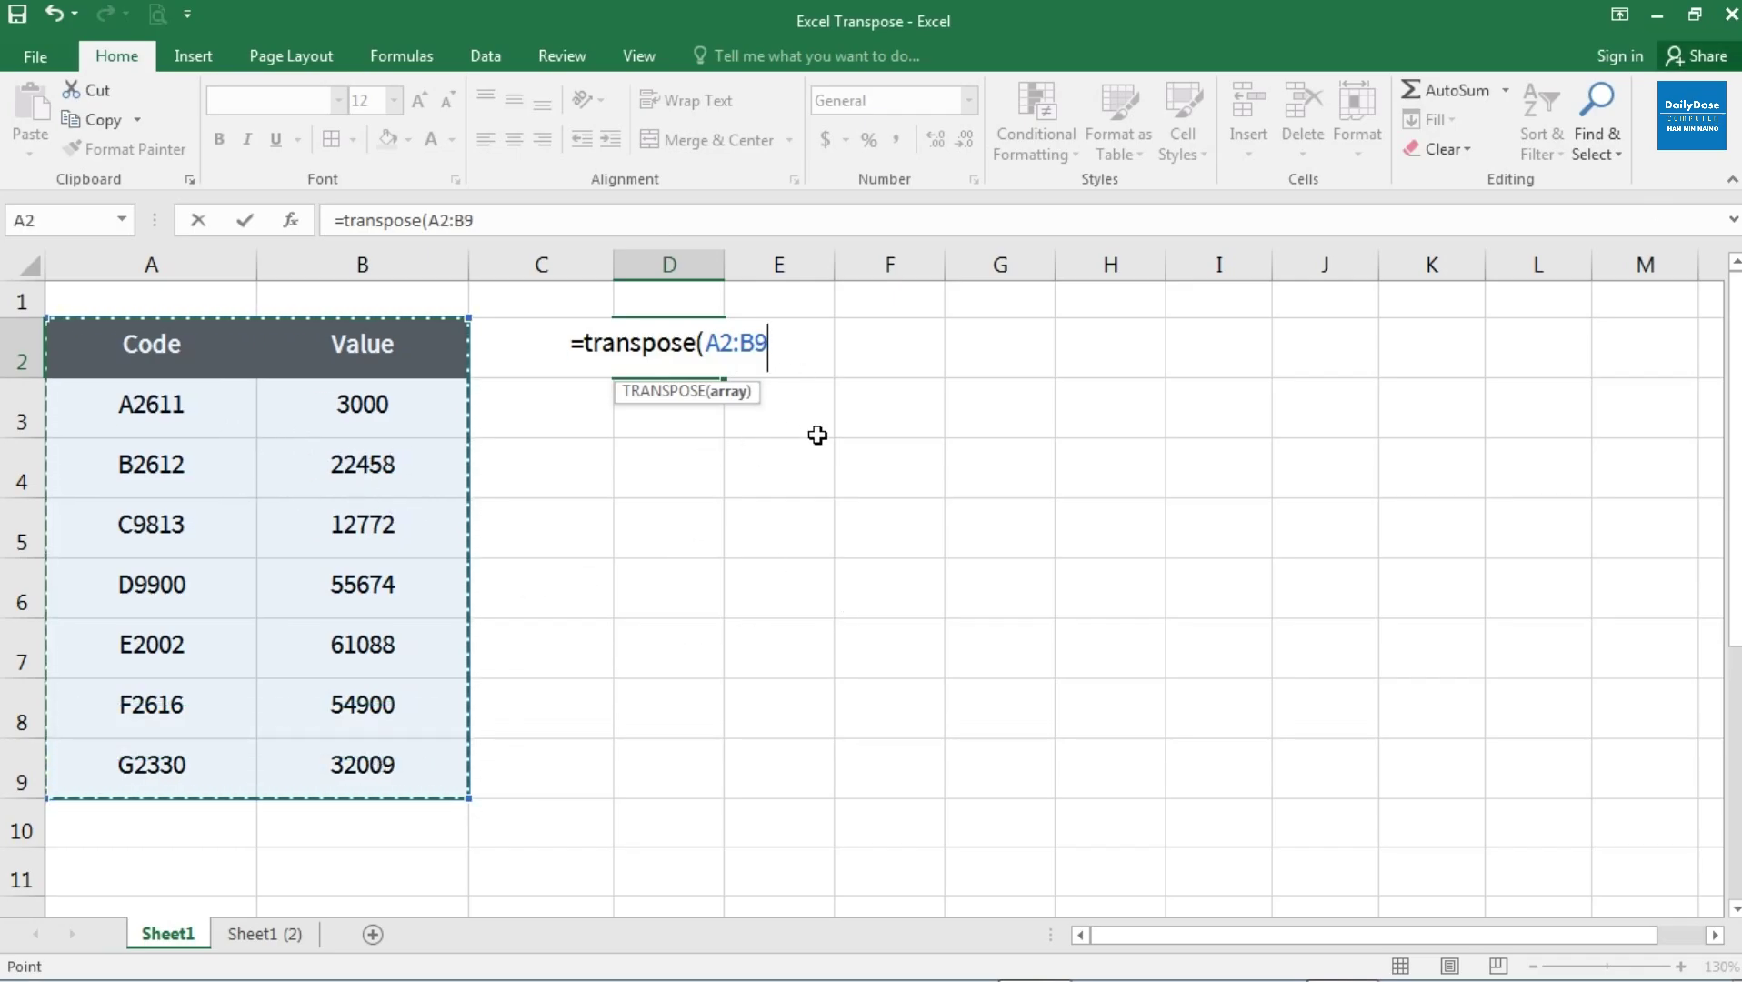
text())
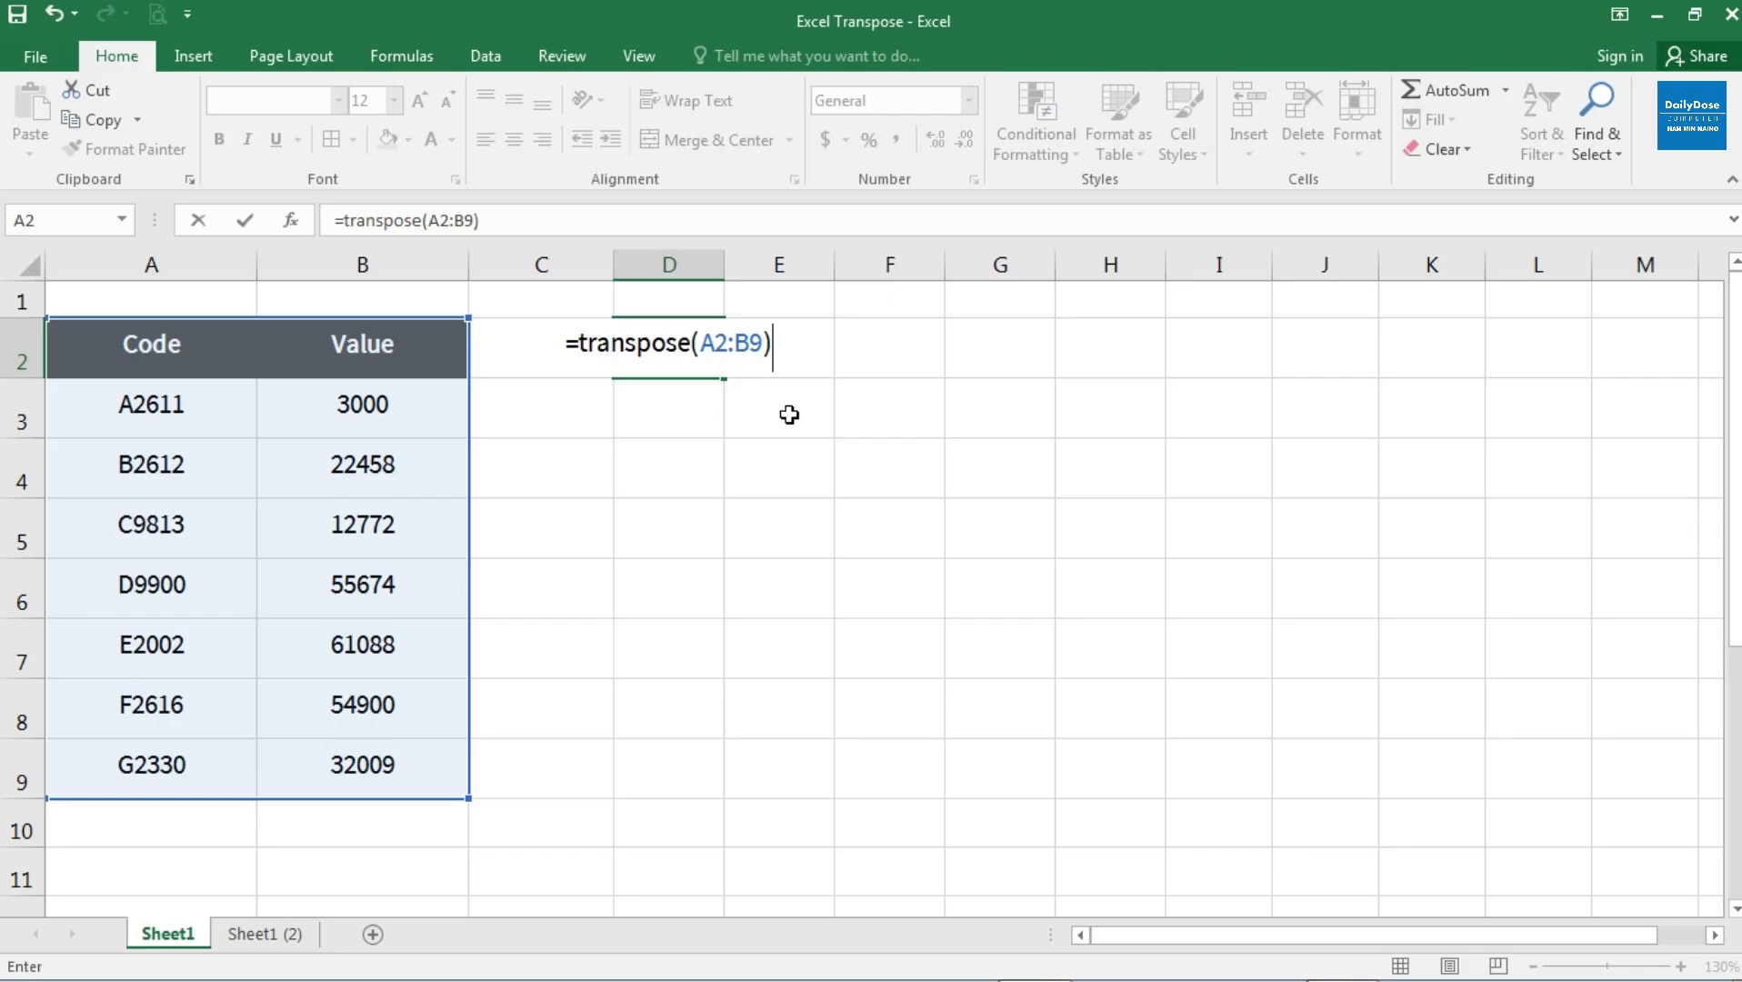
key(Return)
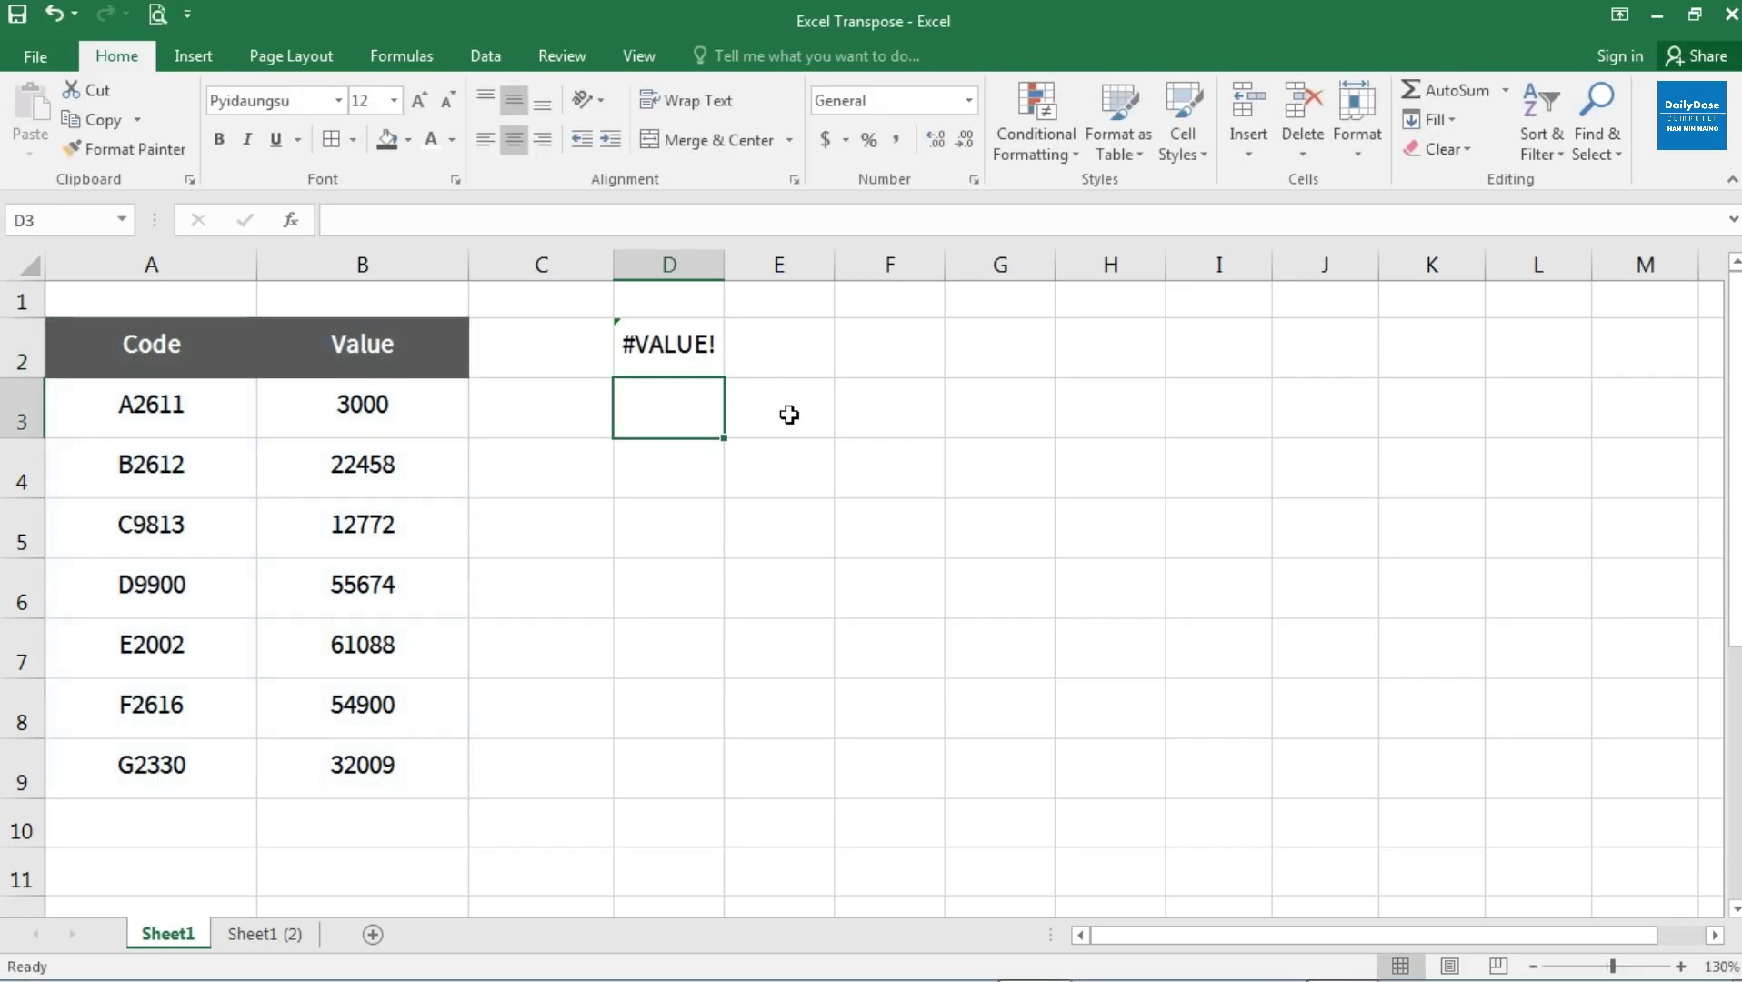
key(Up)
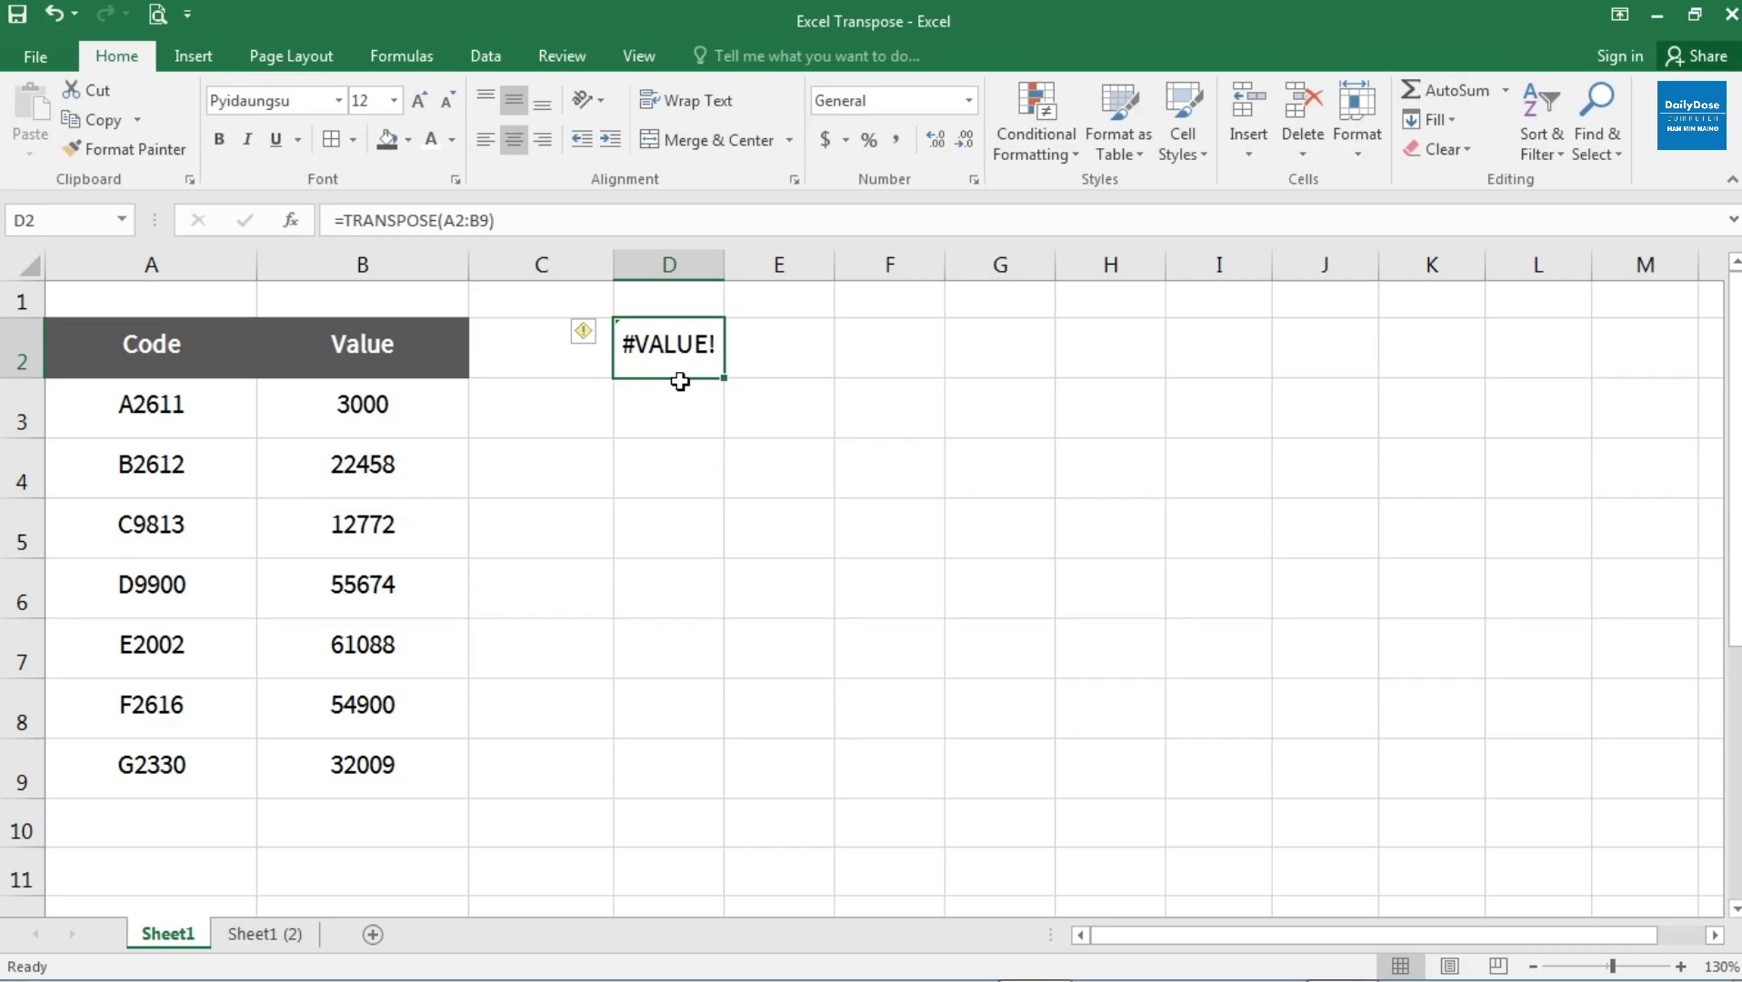
key(Delete)
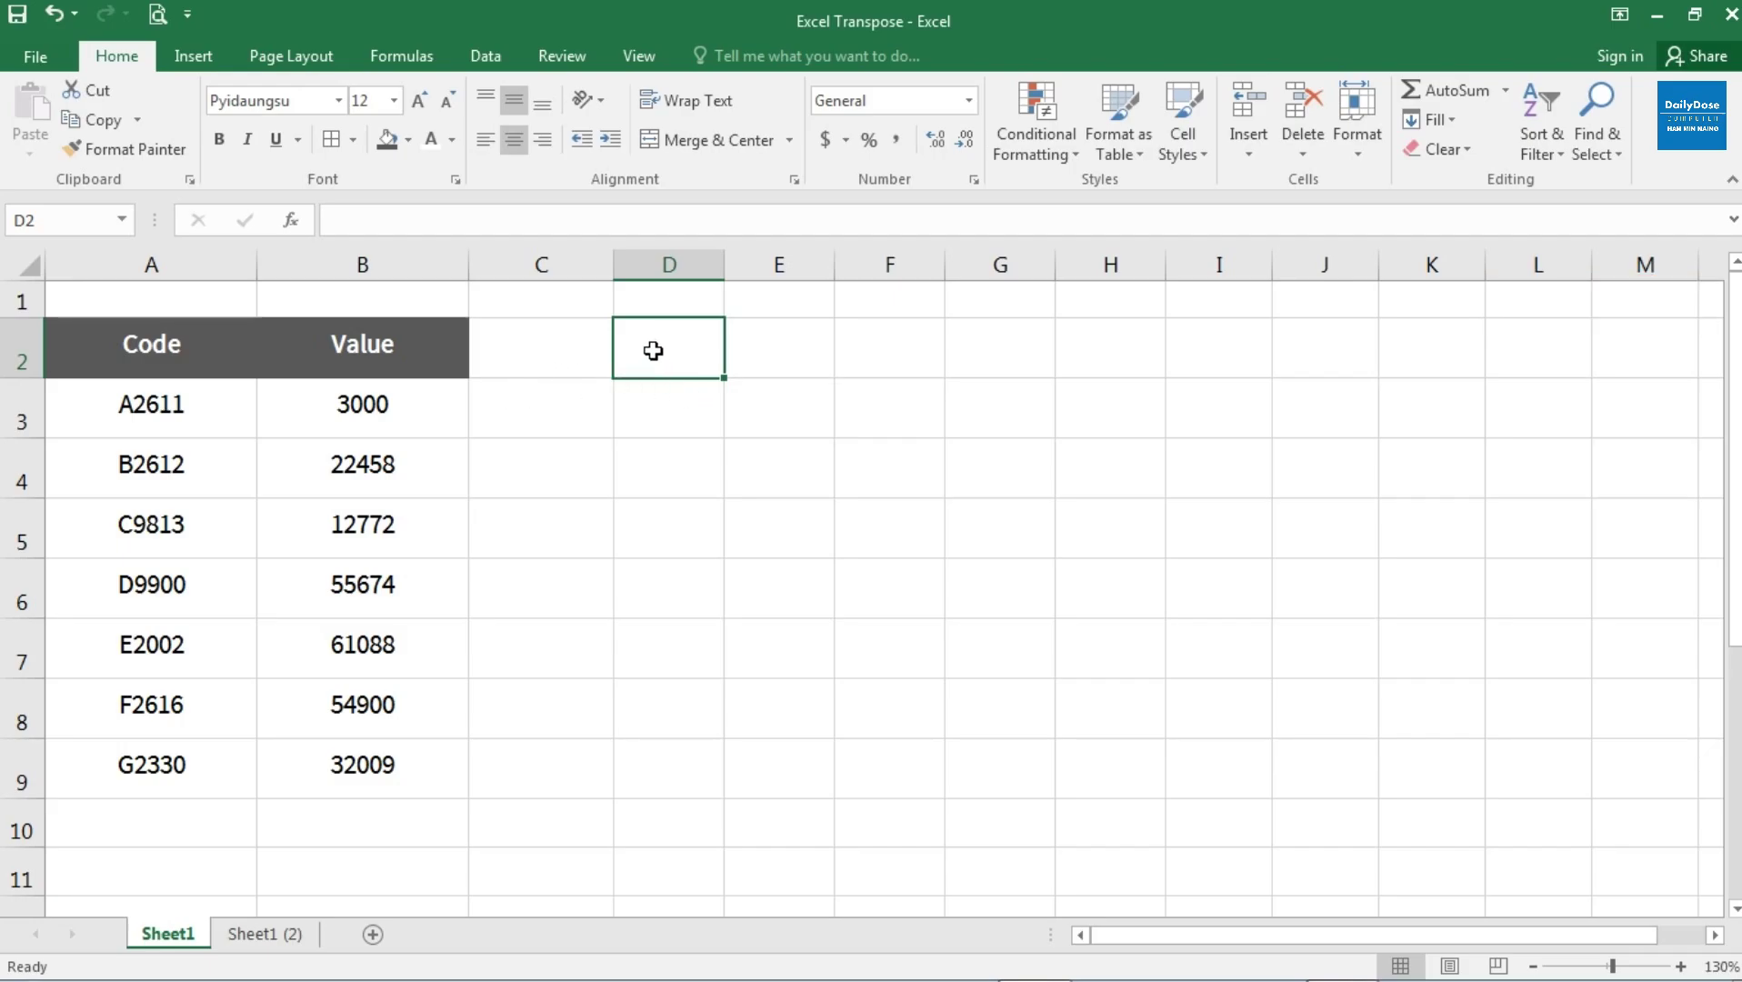
Step: Enter =TRANSPOSE(A2:B9) as an array formula across the range D2:I3
drag(653, 350, 1165, 439)
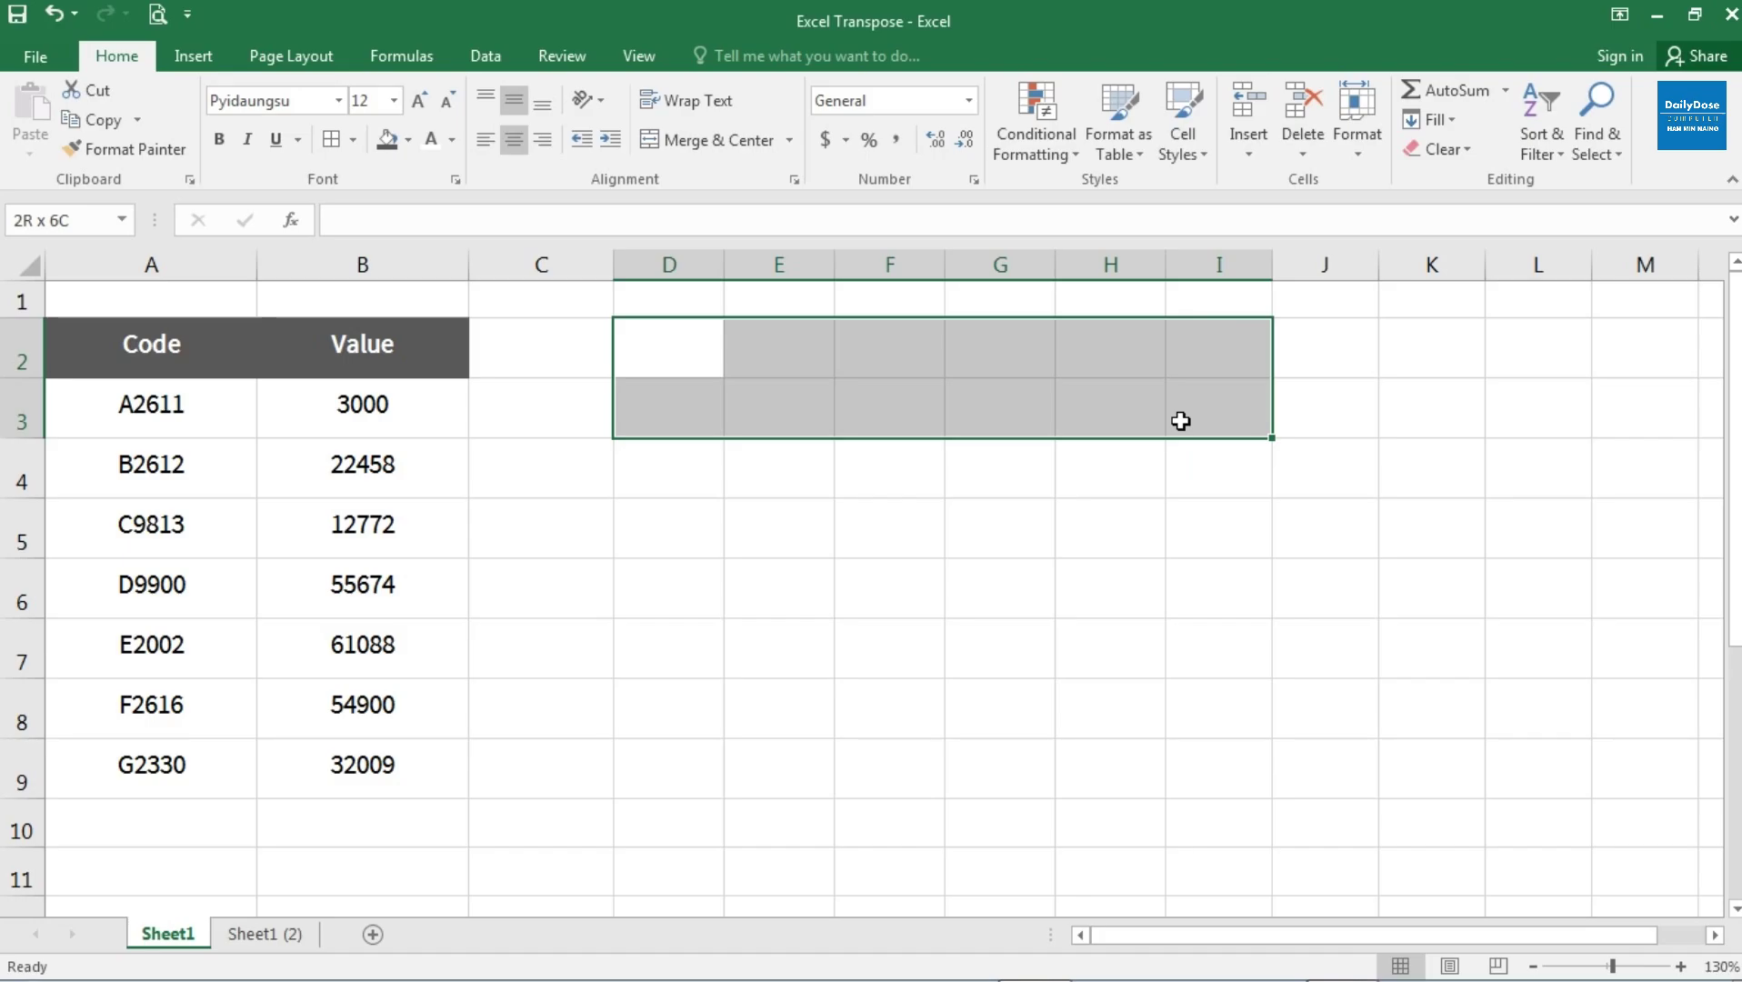
drag(1180, 421, 1180, 421)
click(365, 217)
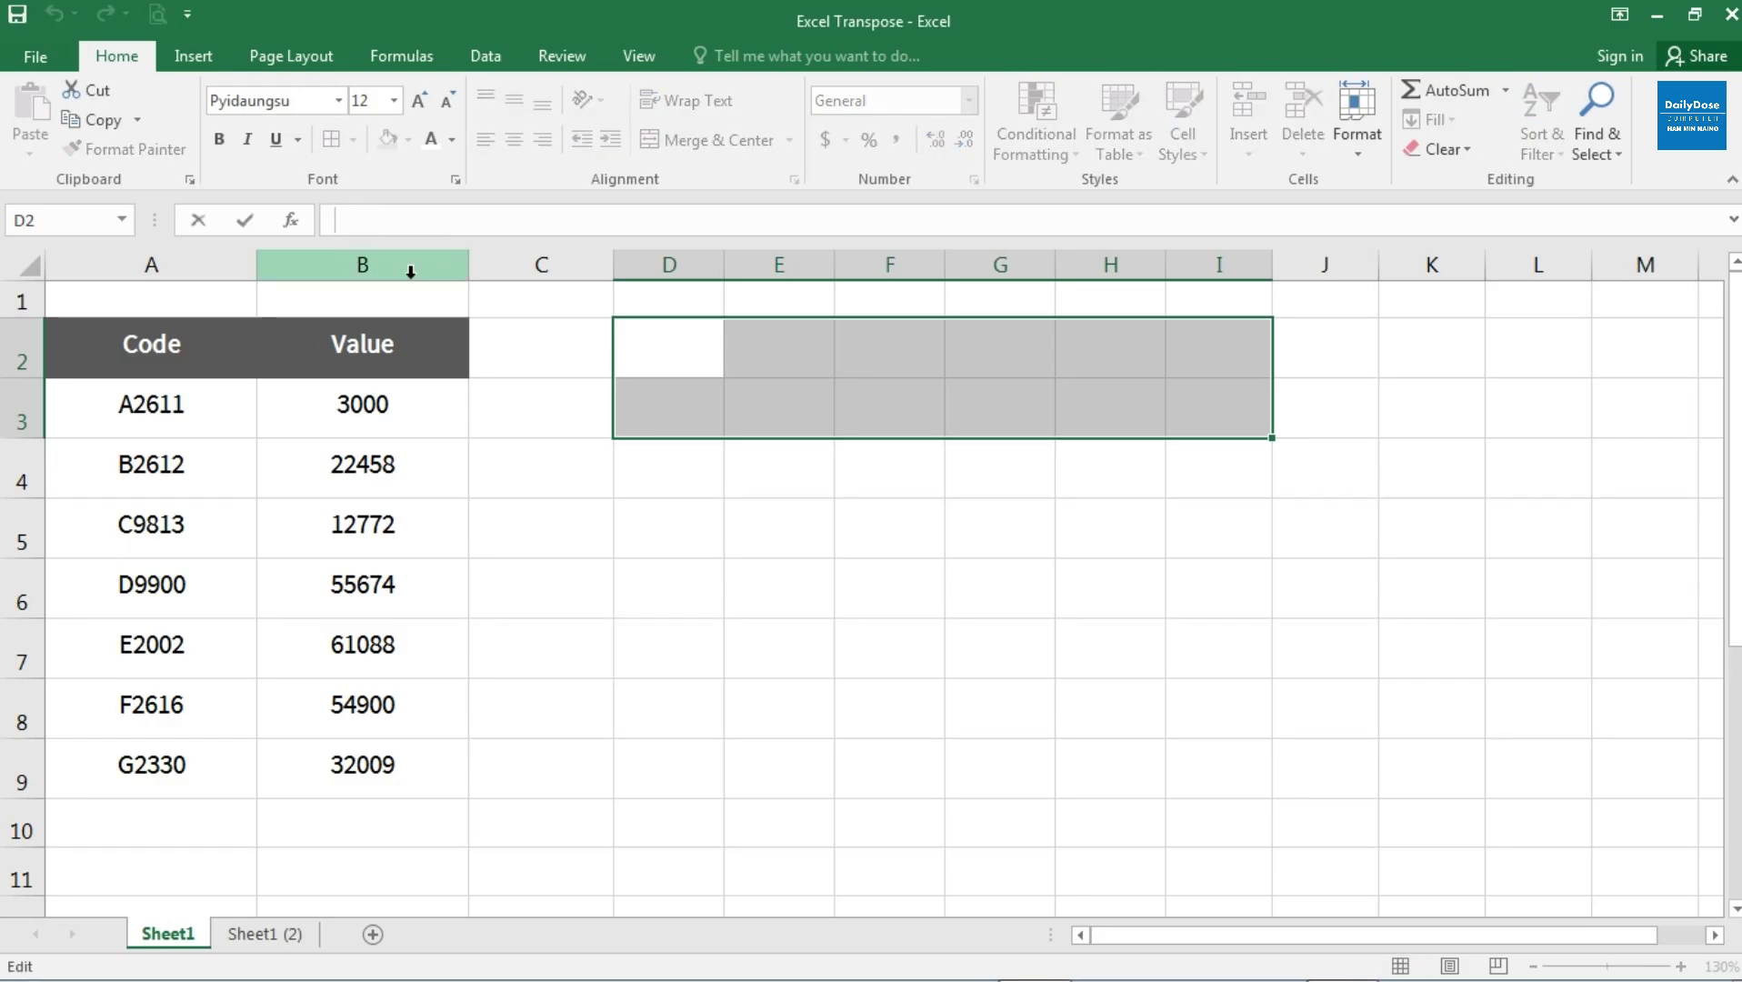
text(=t)
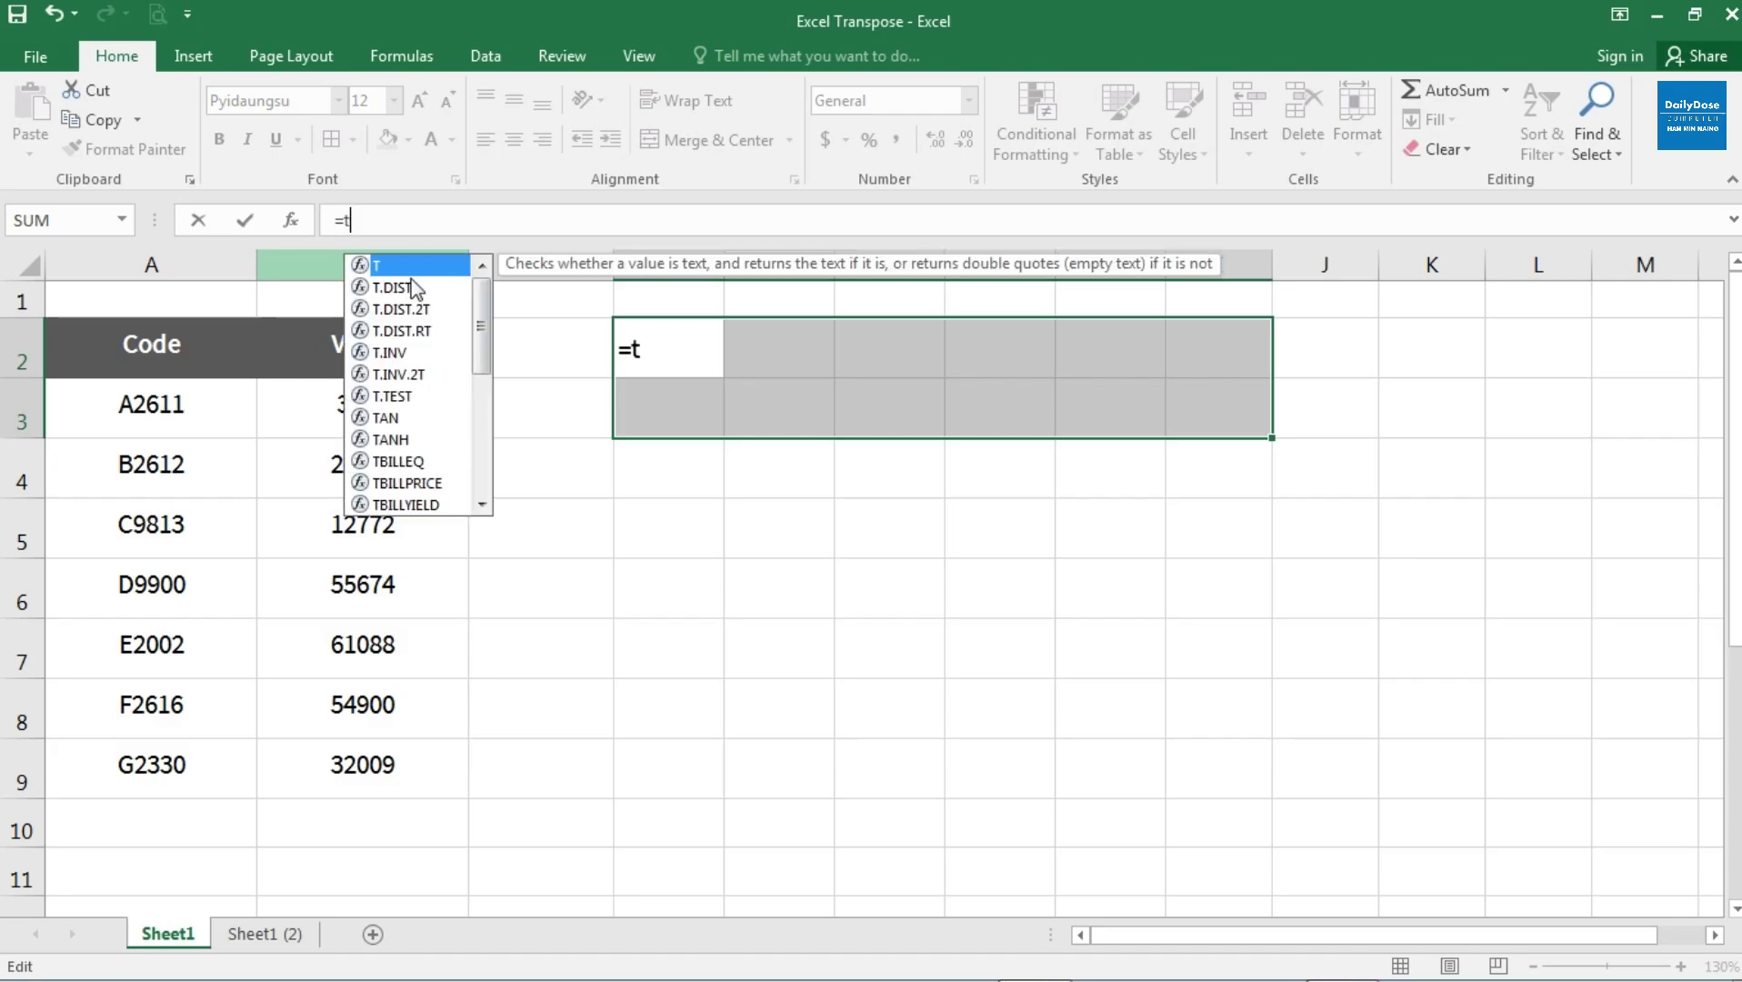
text(ranspose)
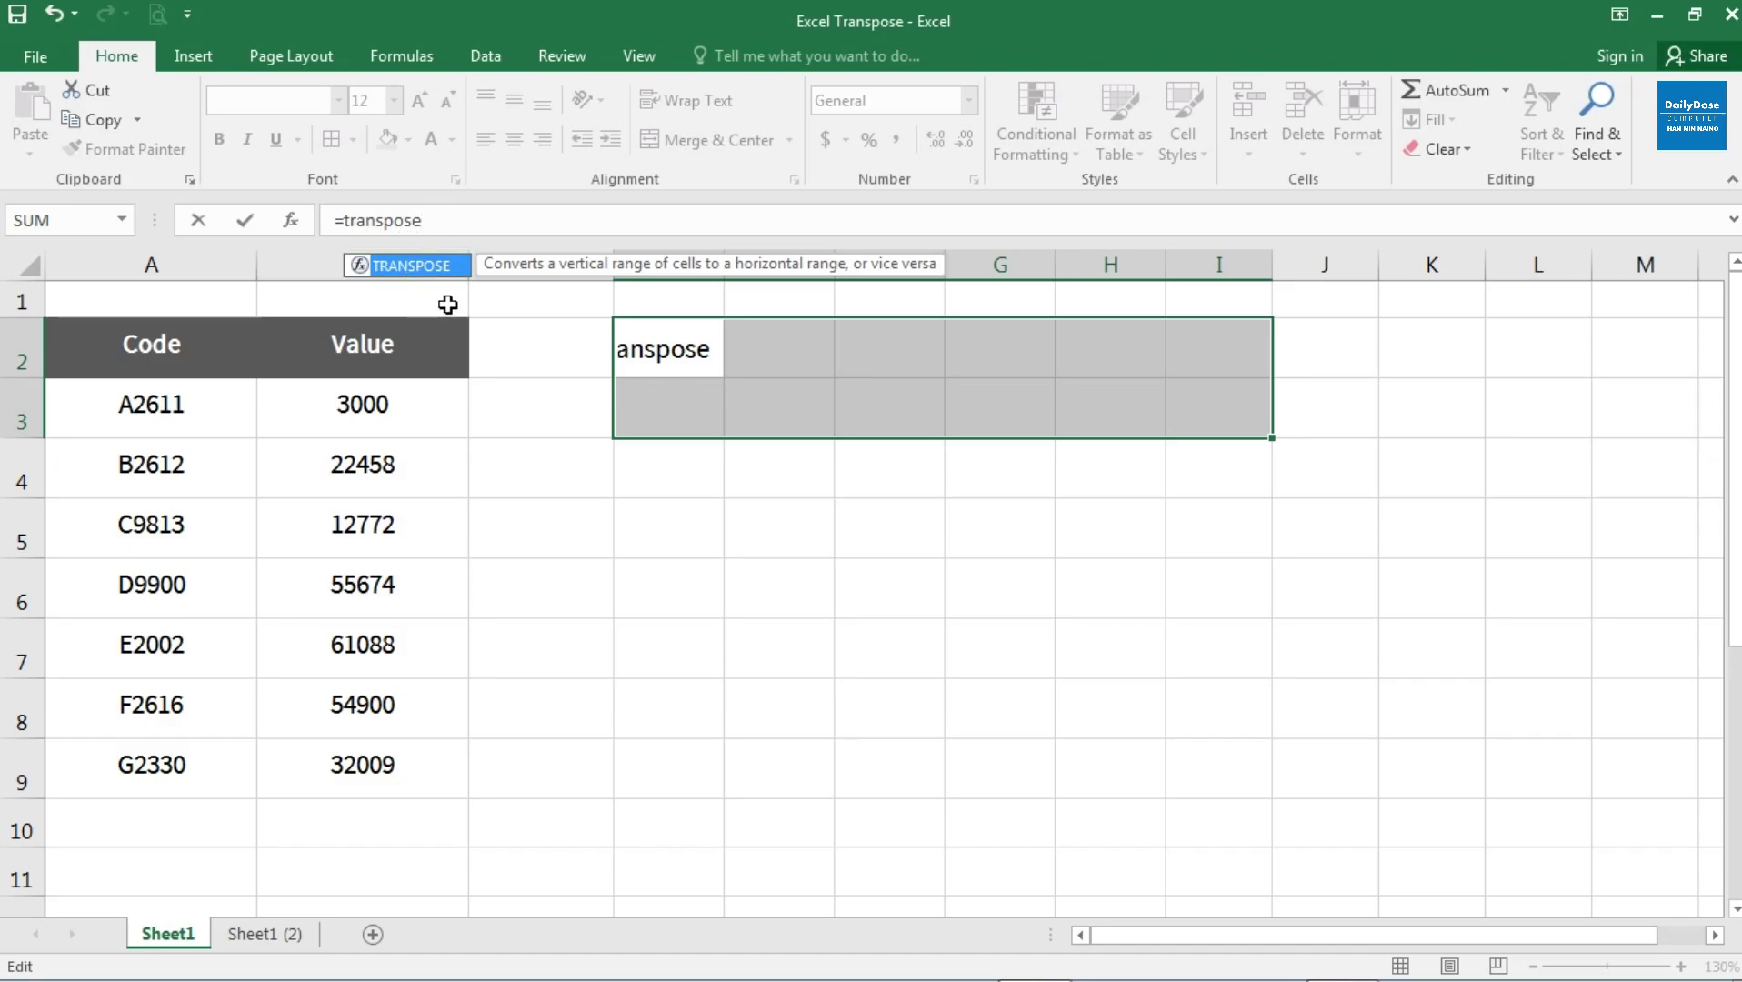
text(()
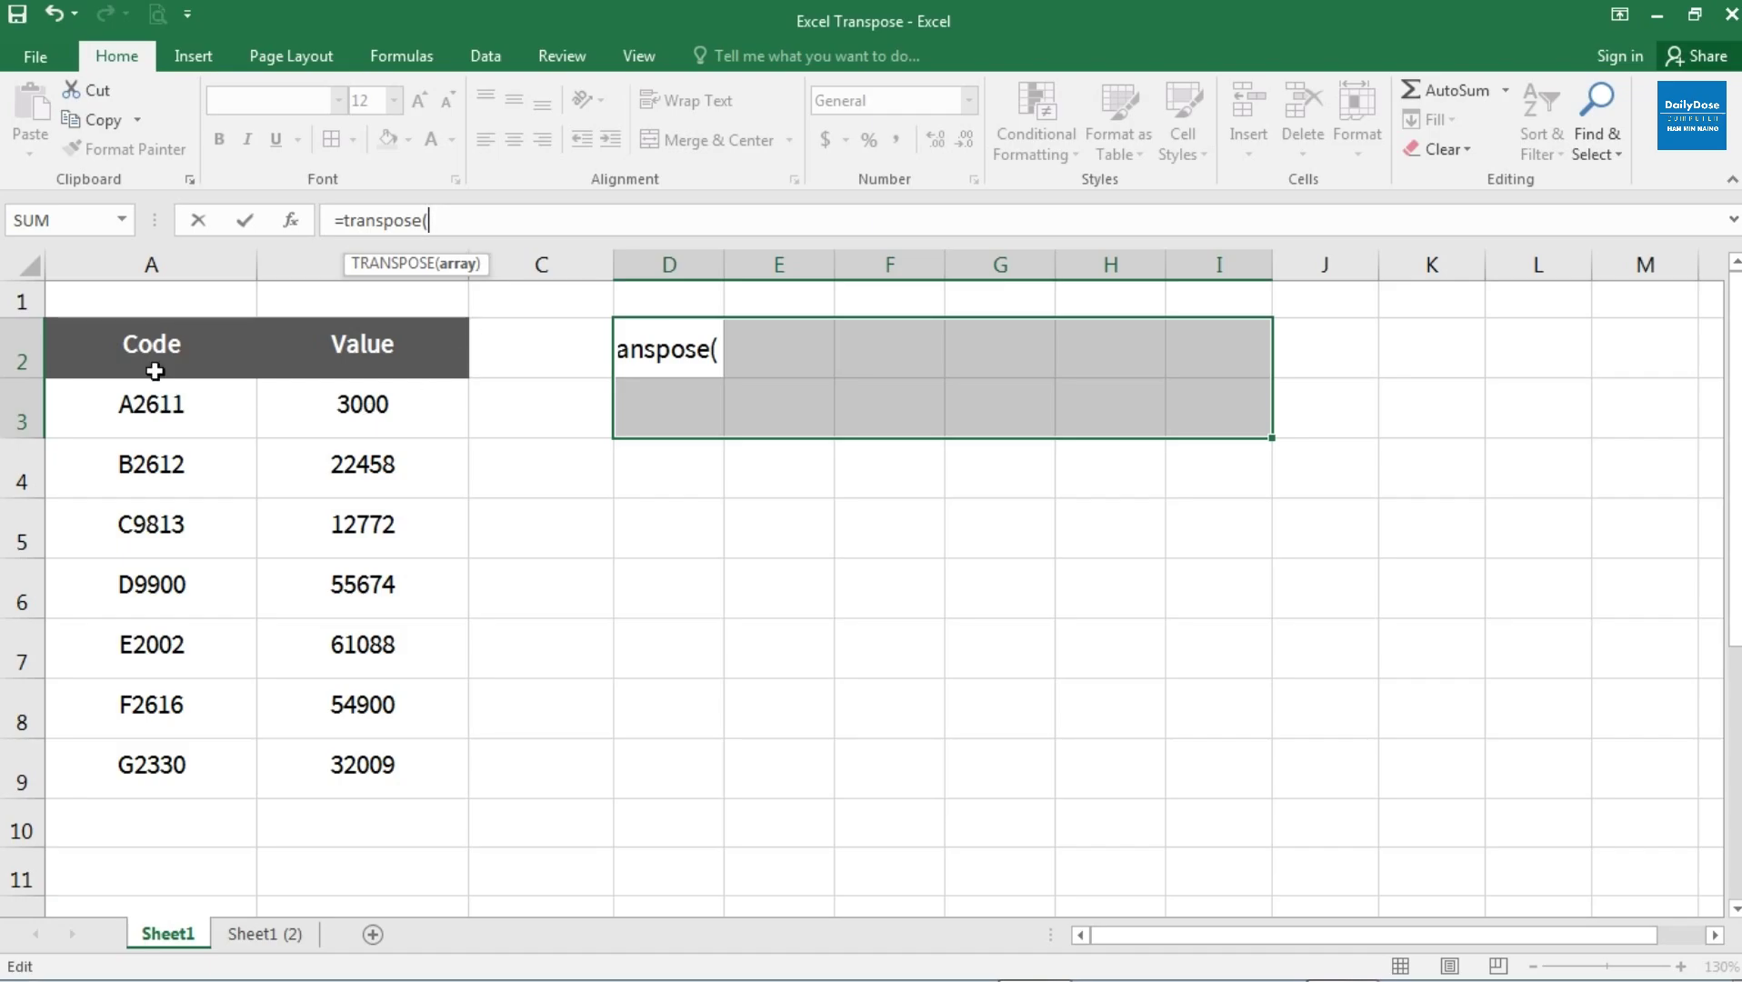
click(88, 338)
drag(88, 338, 408, 766)
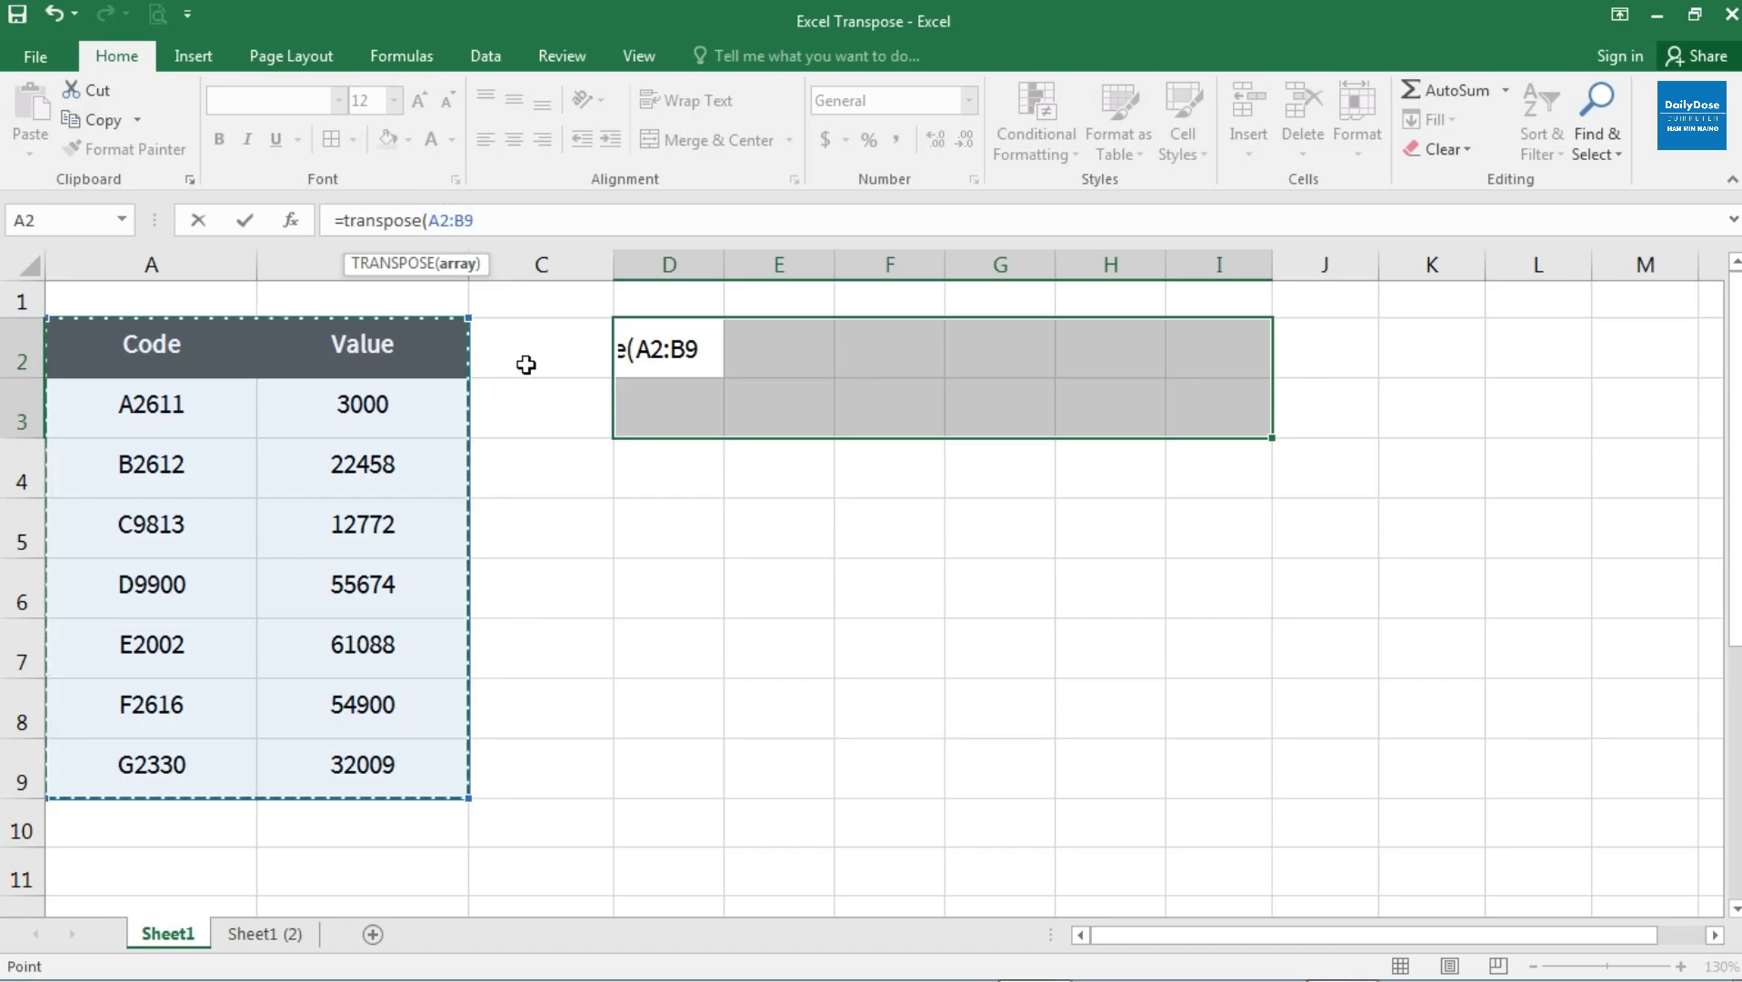
text())
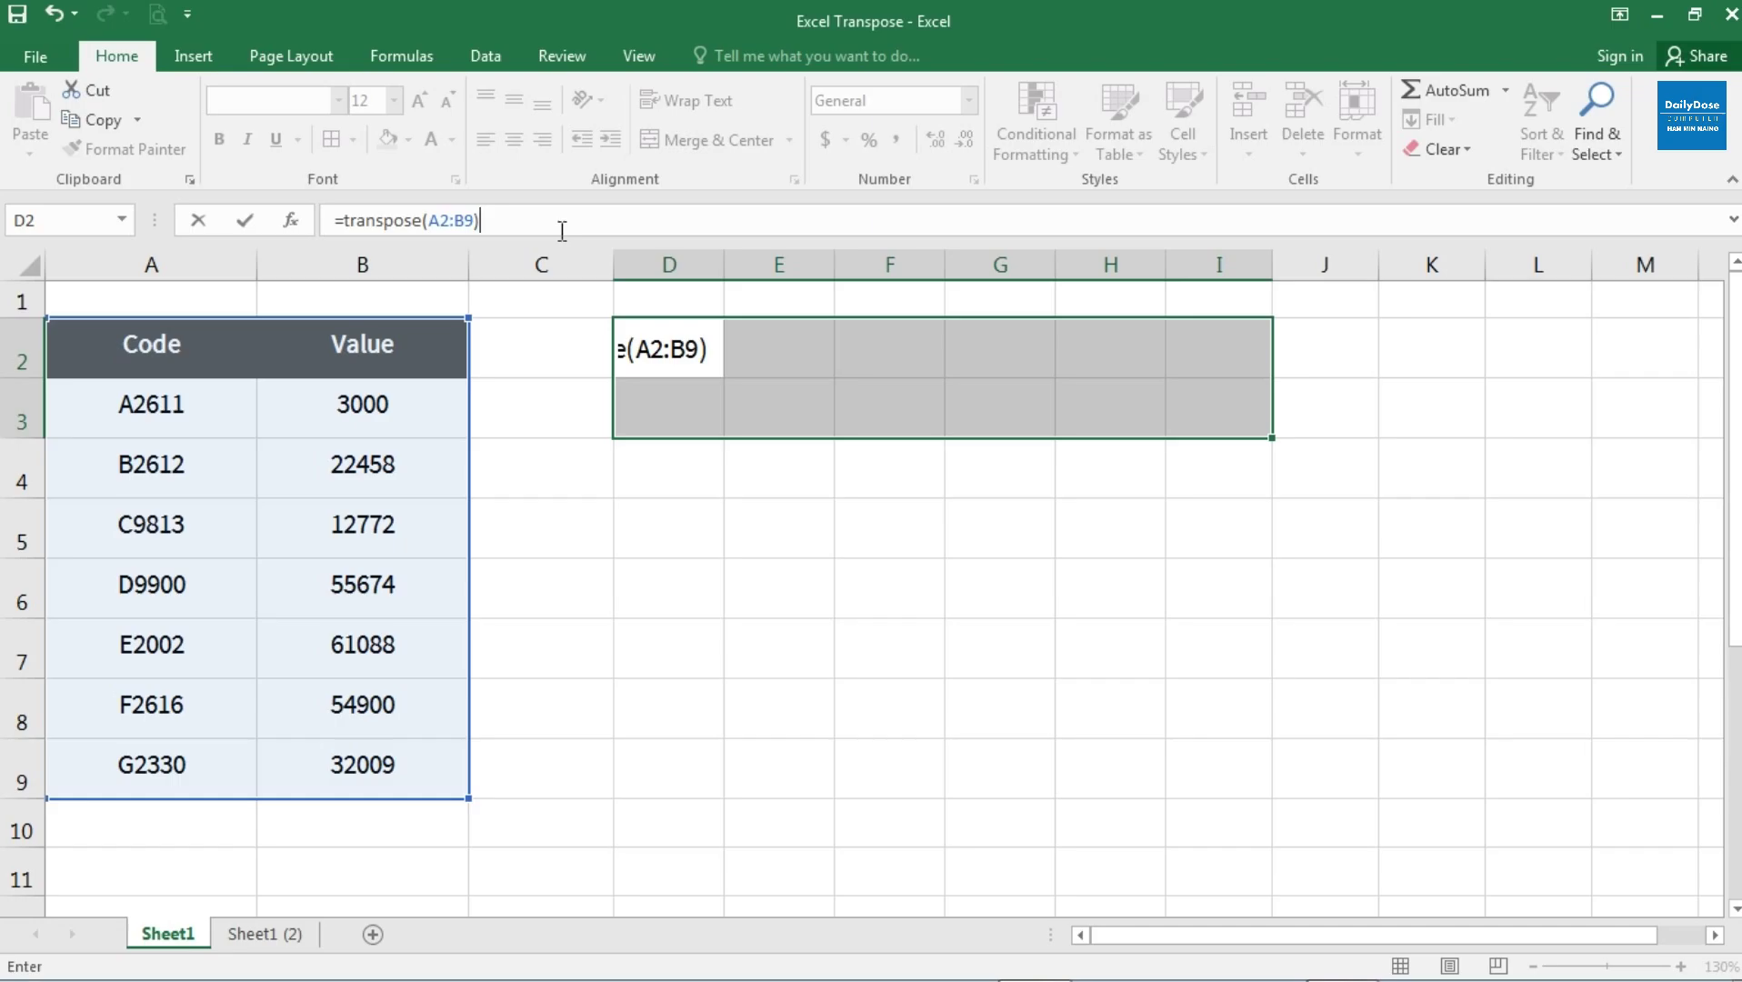
key(ctrl+shift+Return)
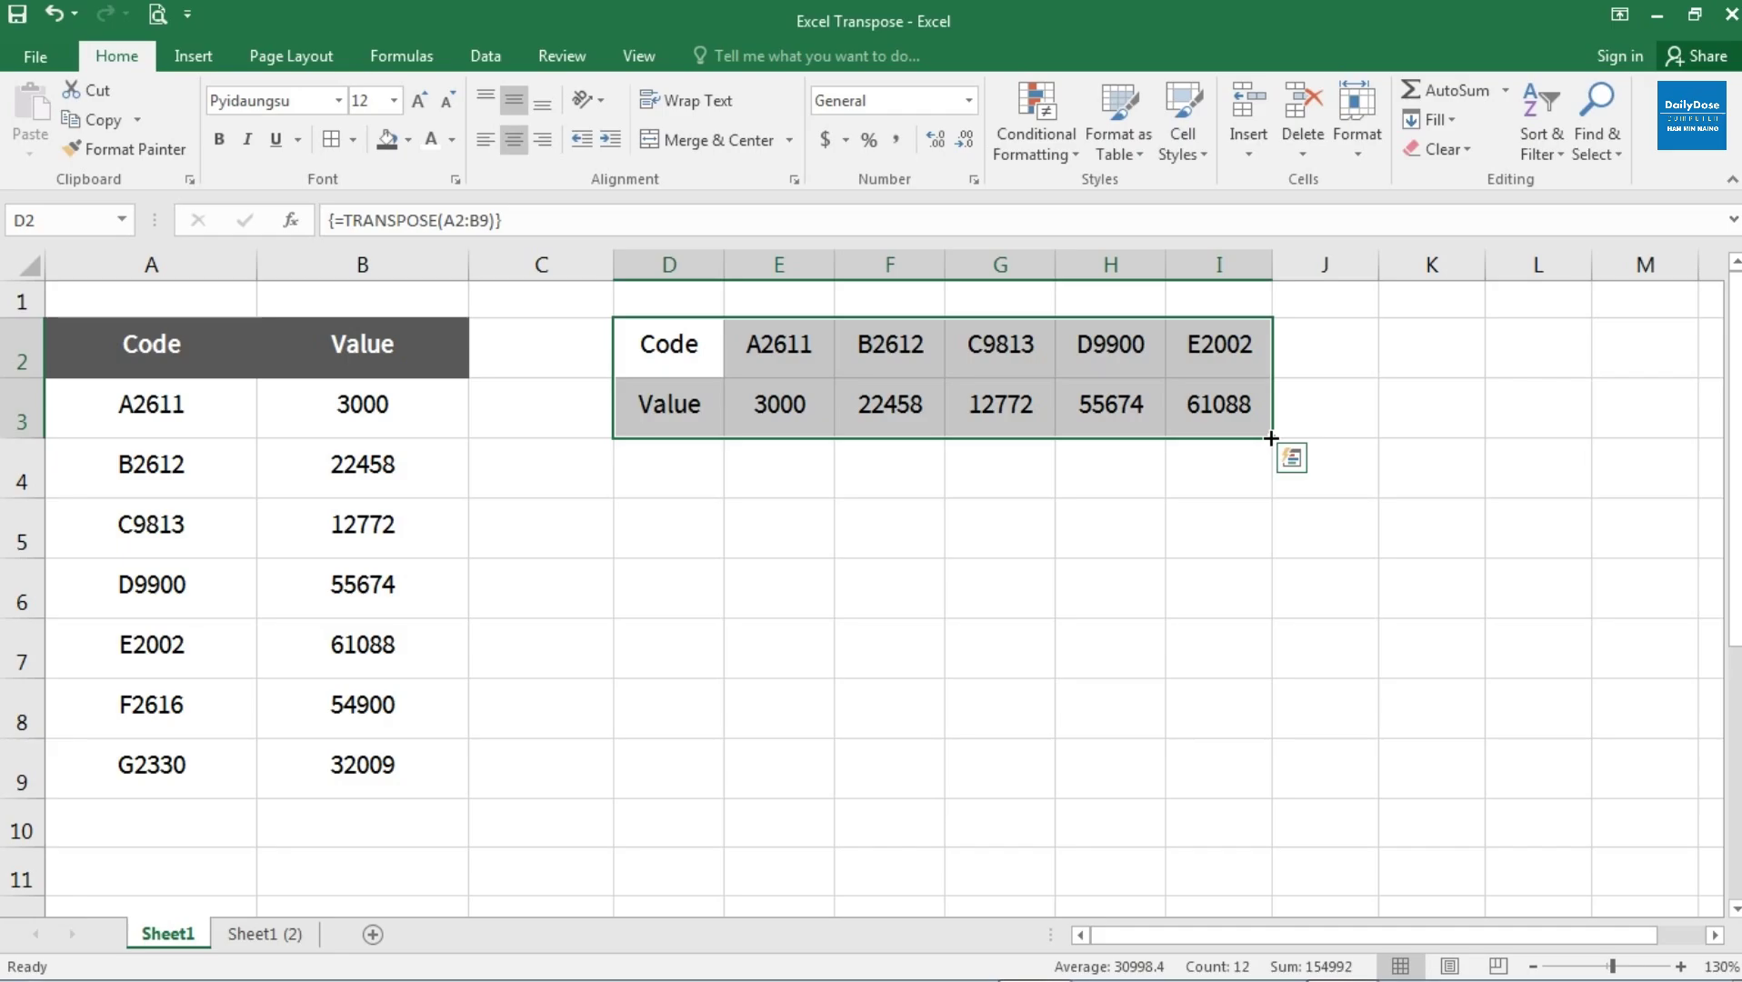
Step: Extend the transposed range to D2:K3 and re-enter =TRANSPOSE(A2:B9) as an array formula over all of it
drag(1271, 438, 1460, 451)
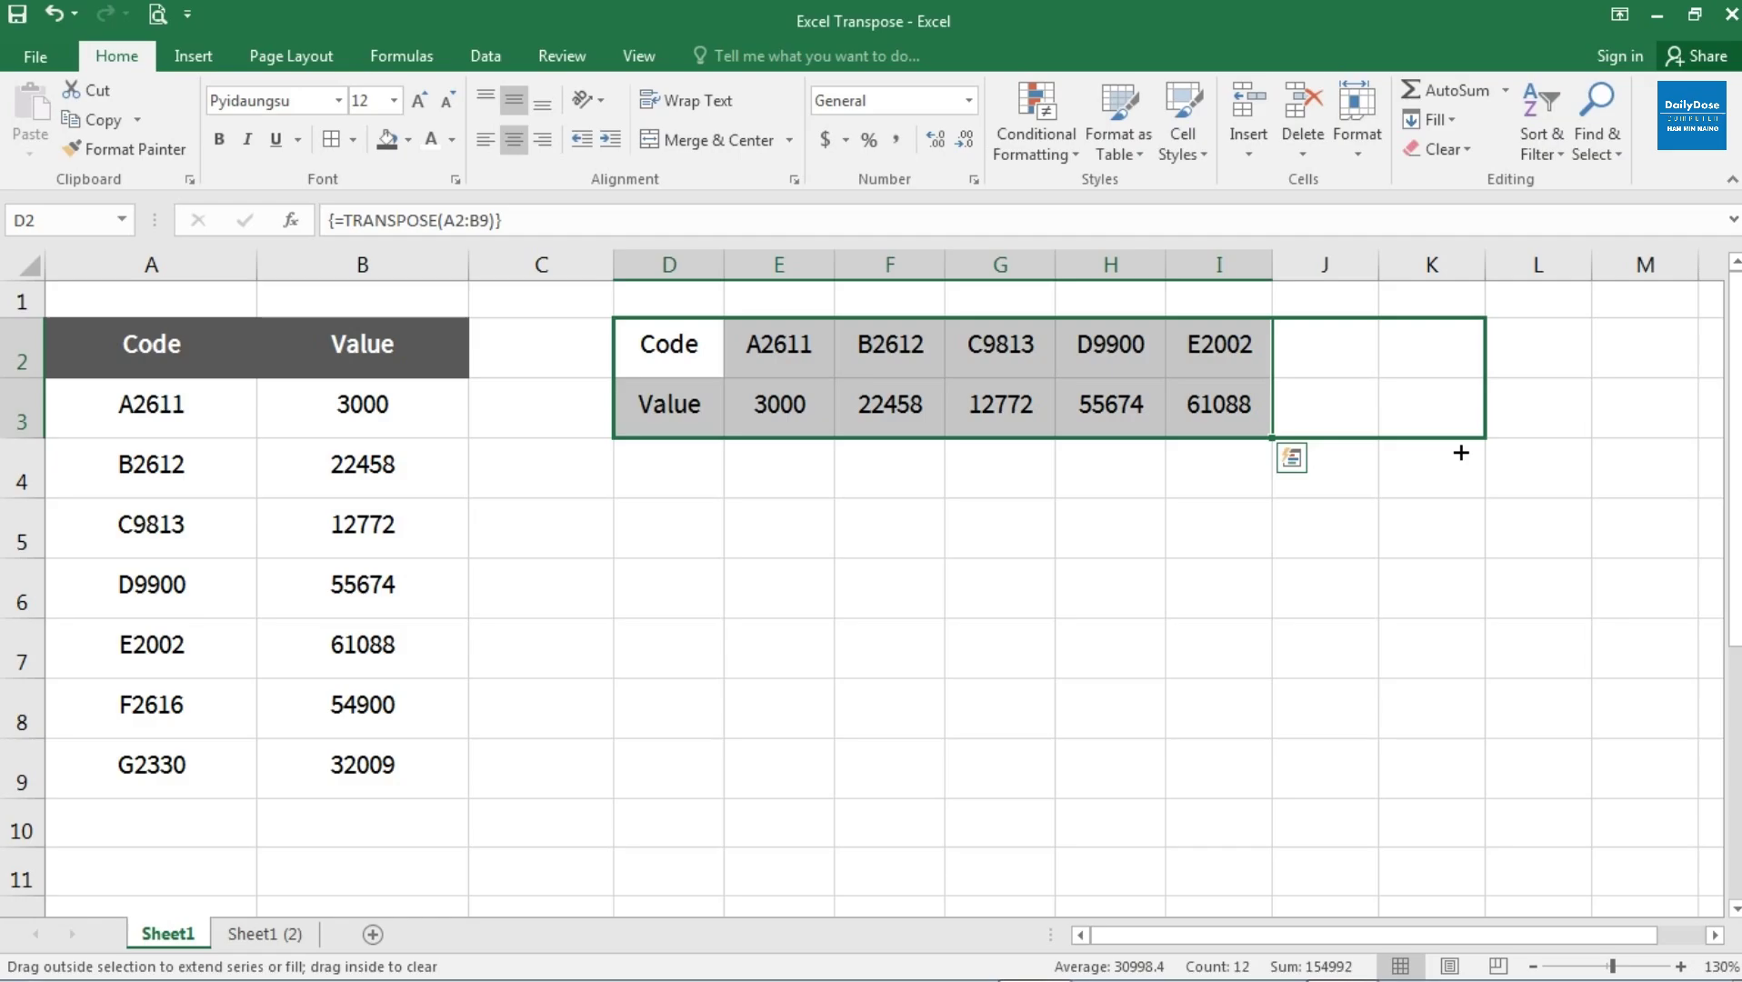
drag(1460, 452, 1460, 452)
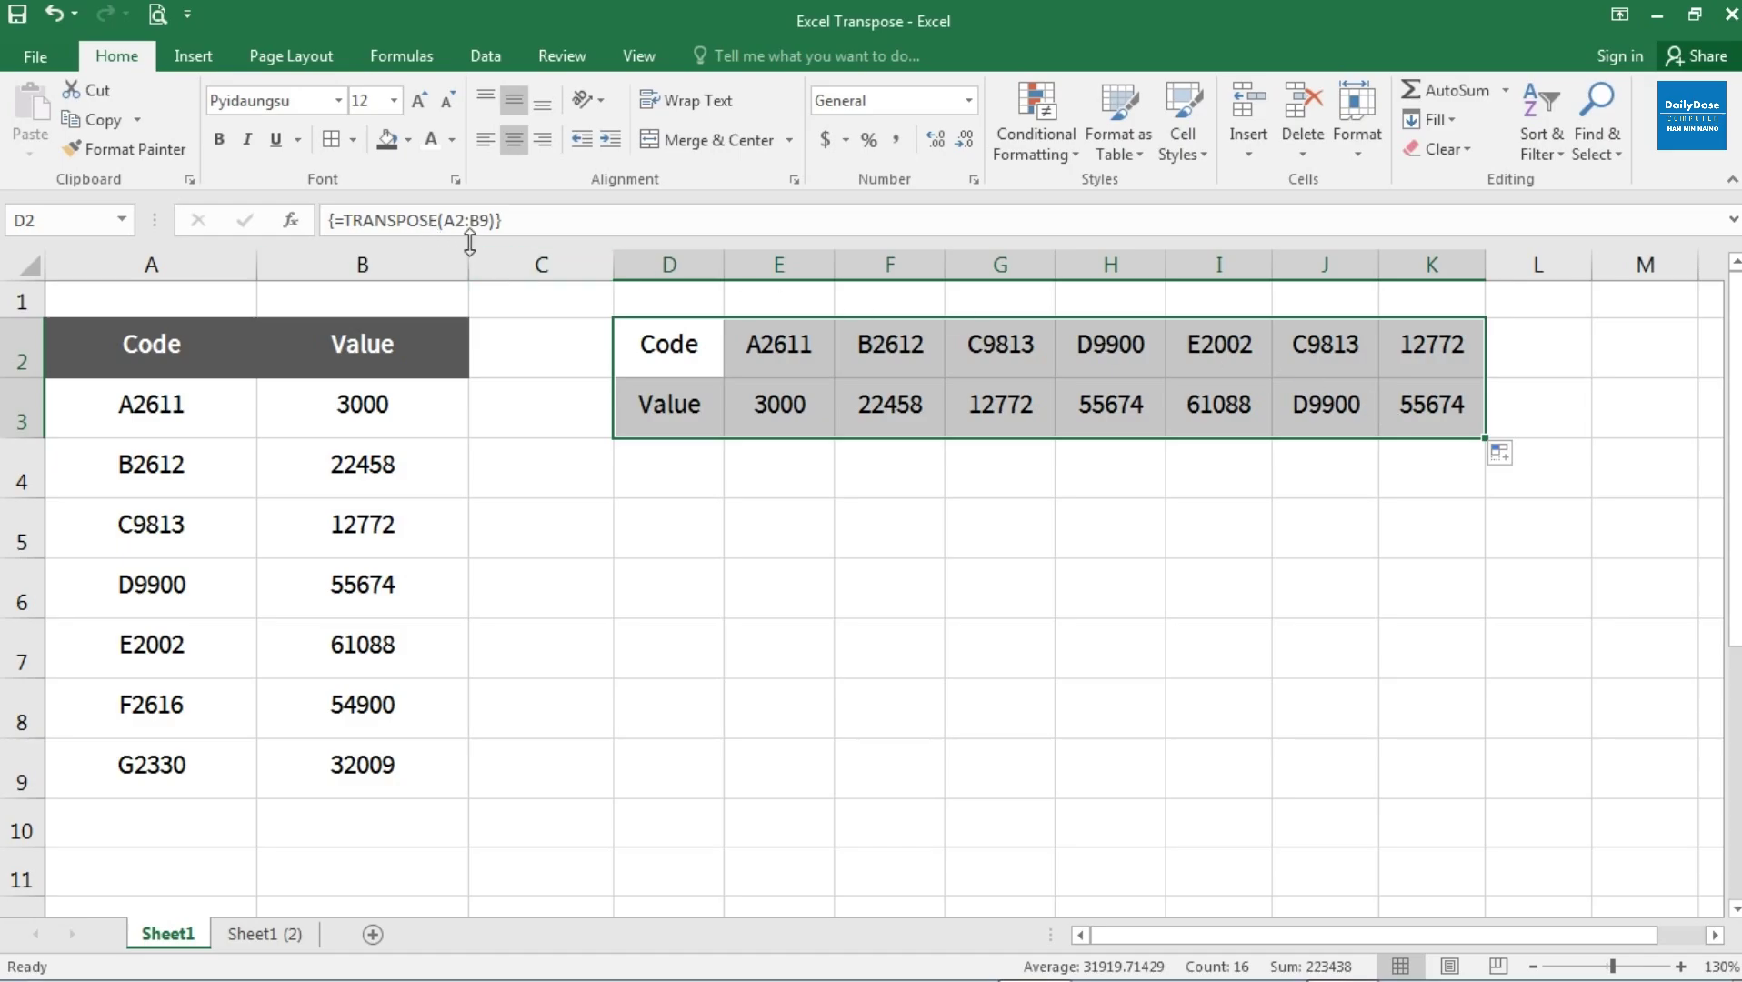
click(530, 220)
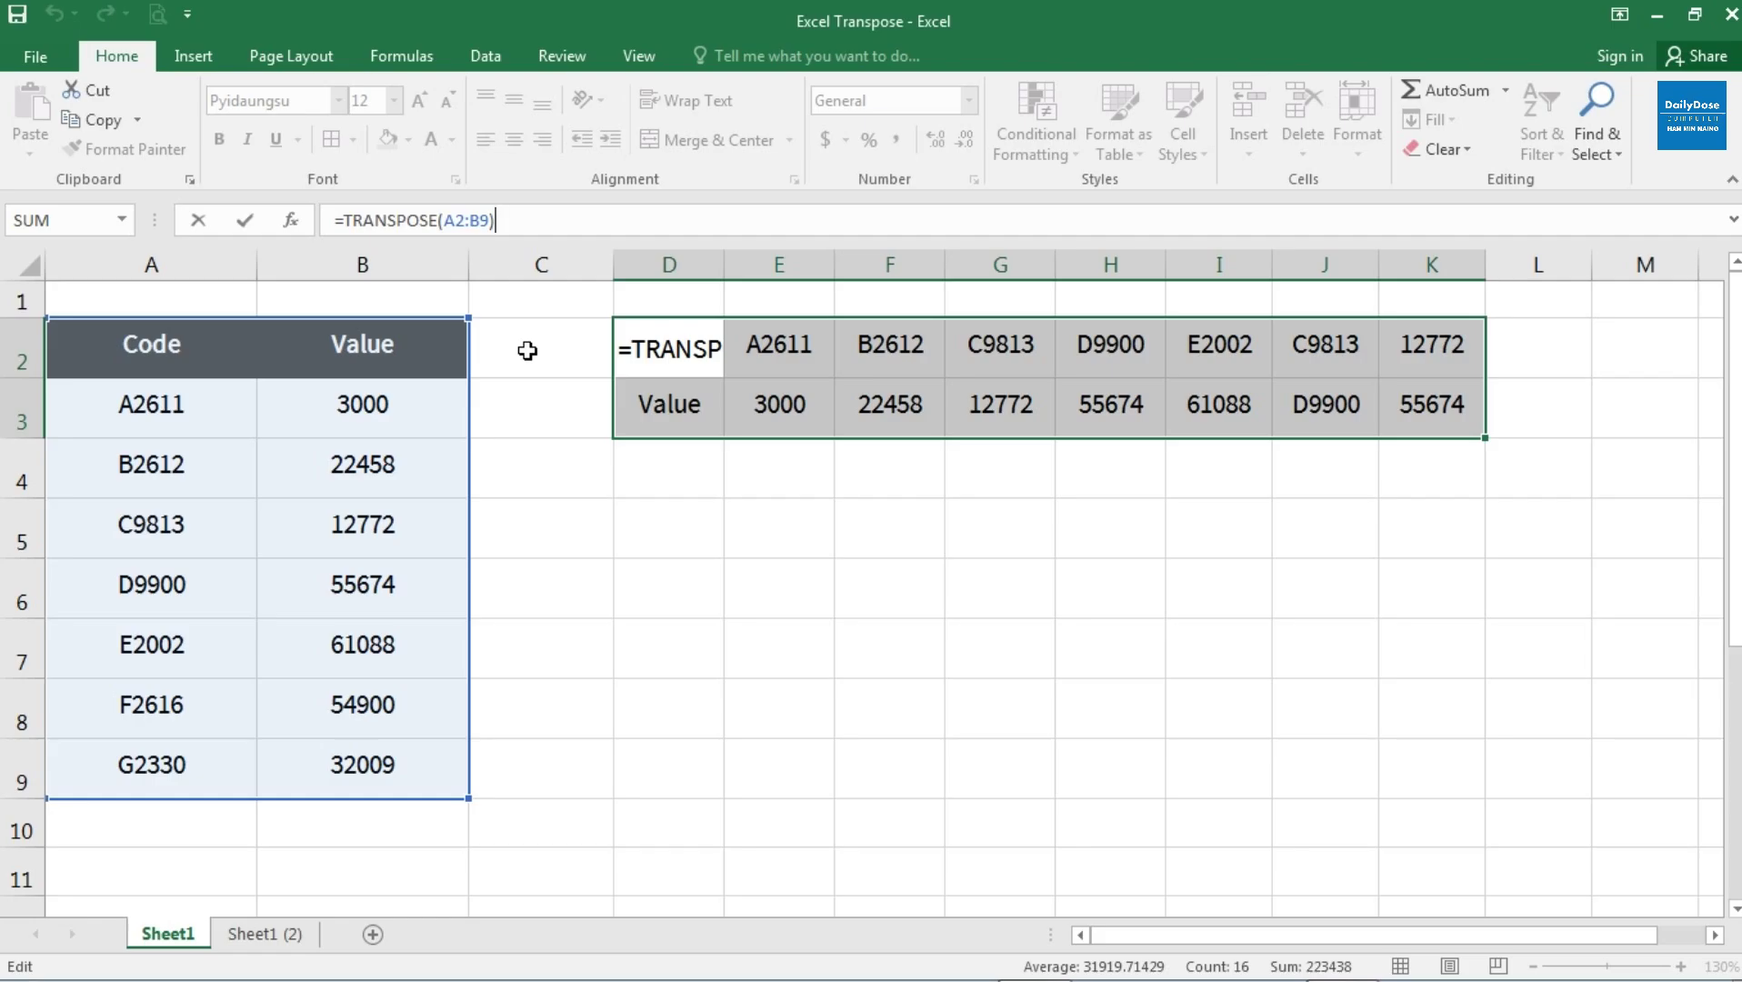
key(ctrl+shift+Return)
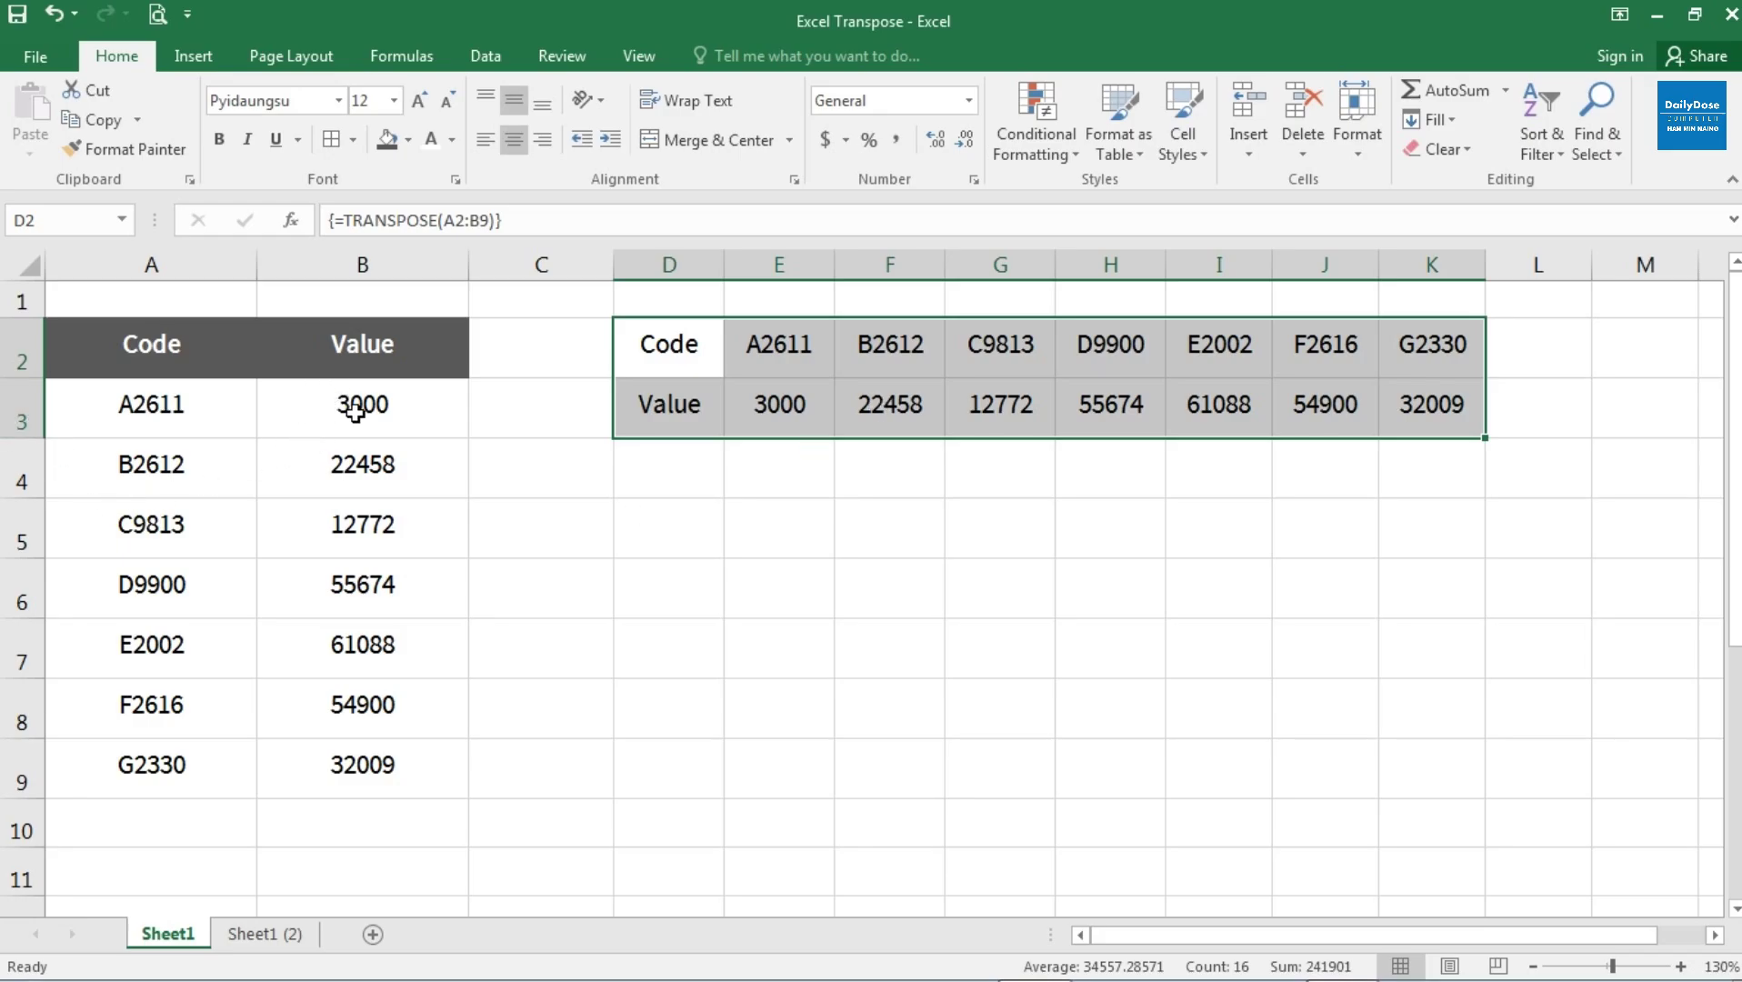
Step: Set the value of code A2611 in cell B3 to 5000 and check the linked transposed cell E3
click(377, 415)
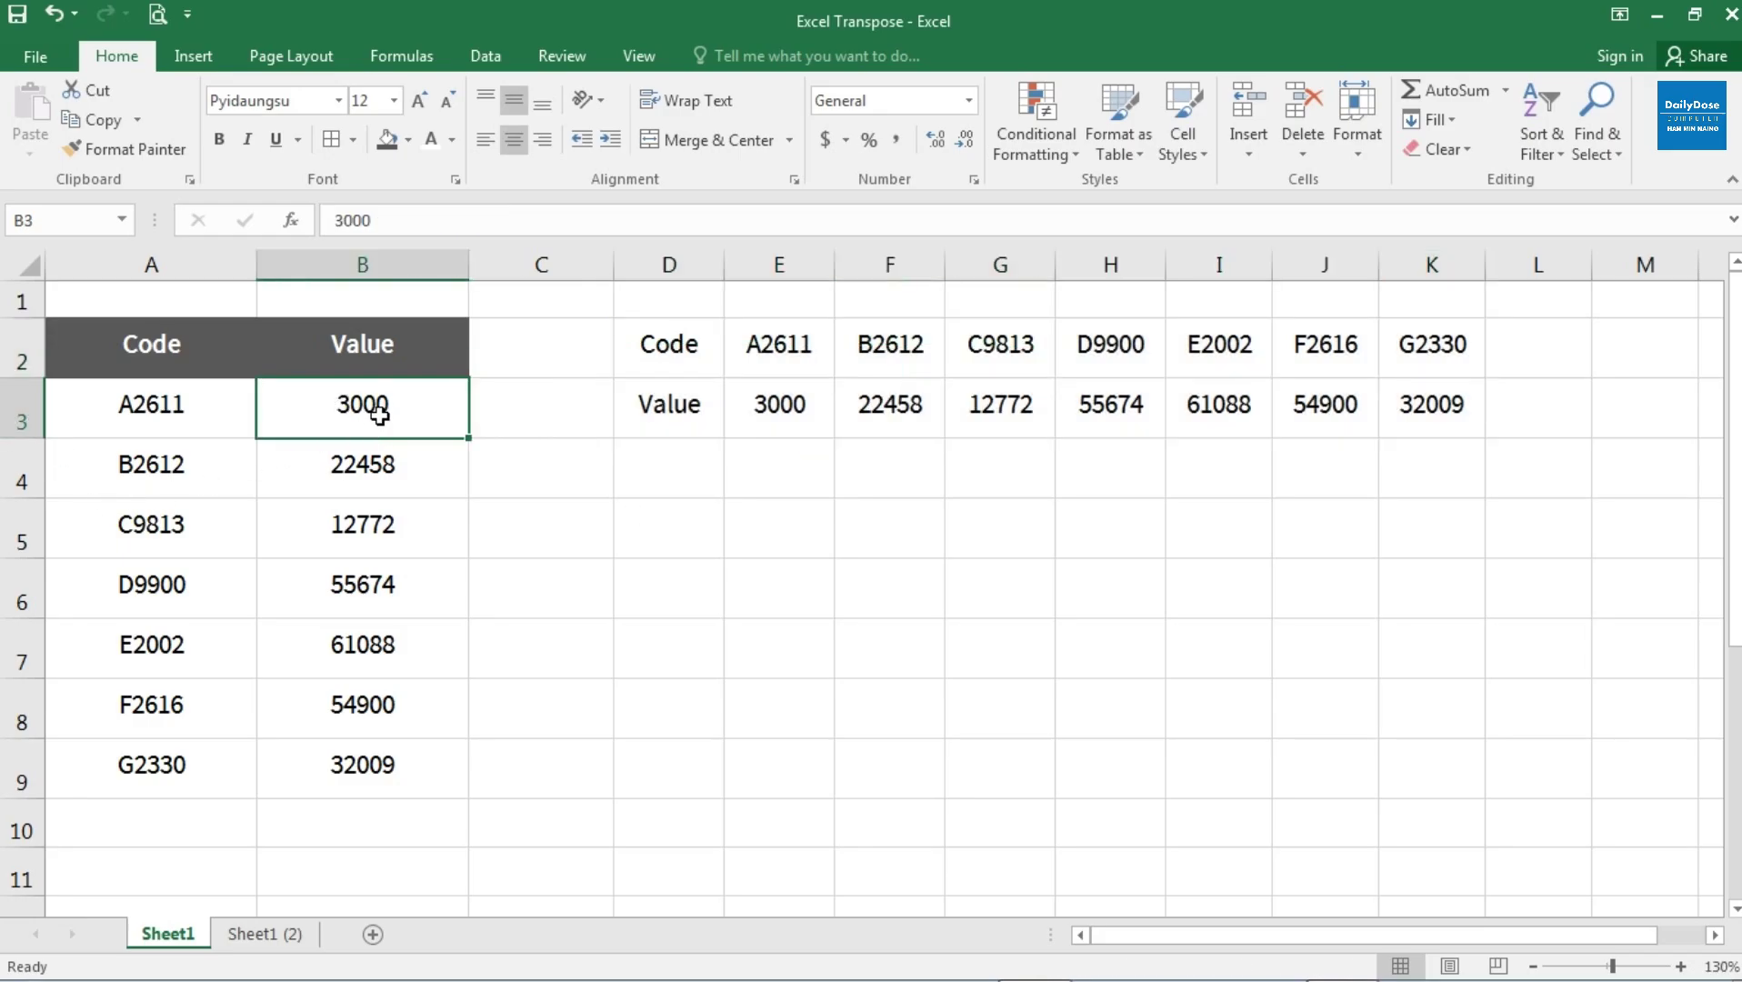
click(792, 403)
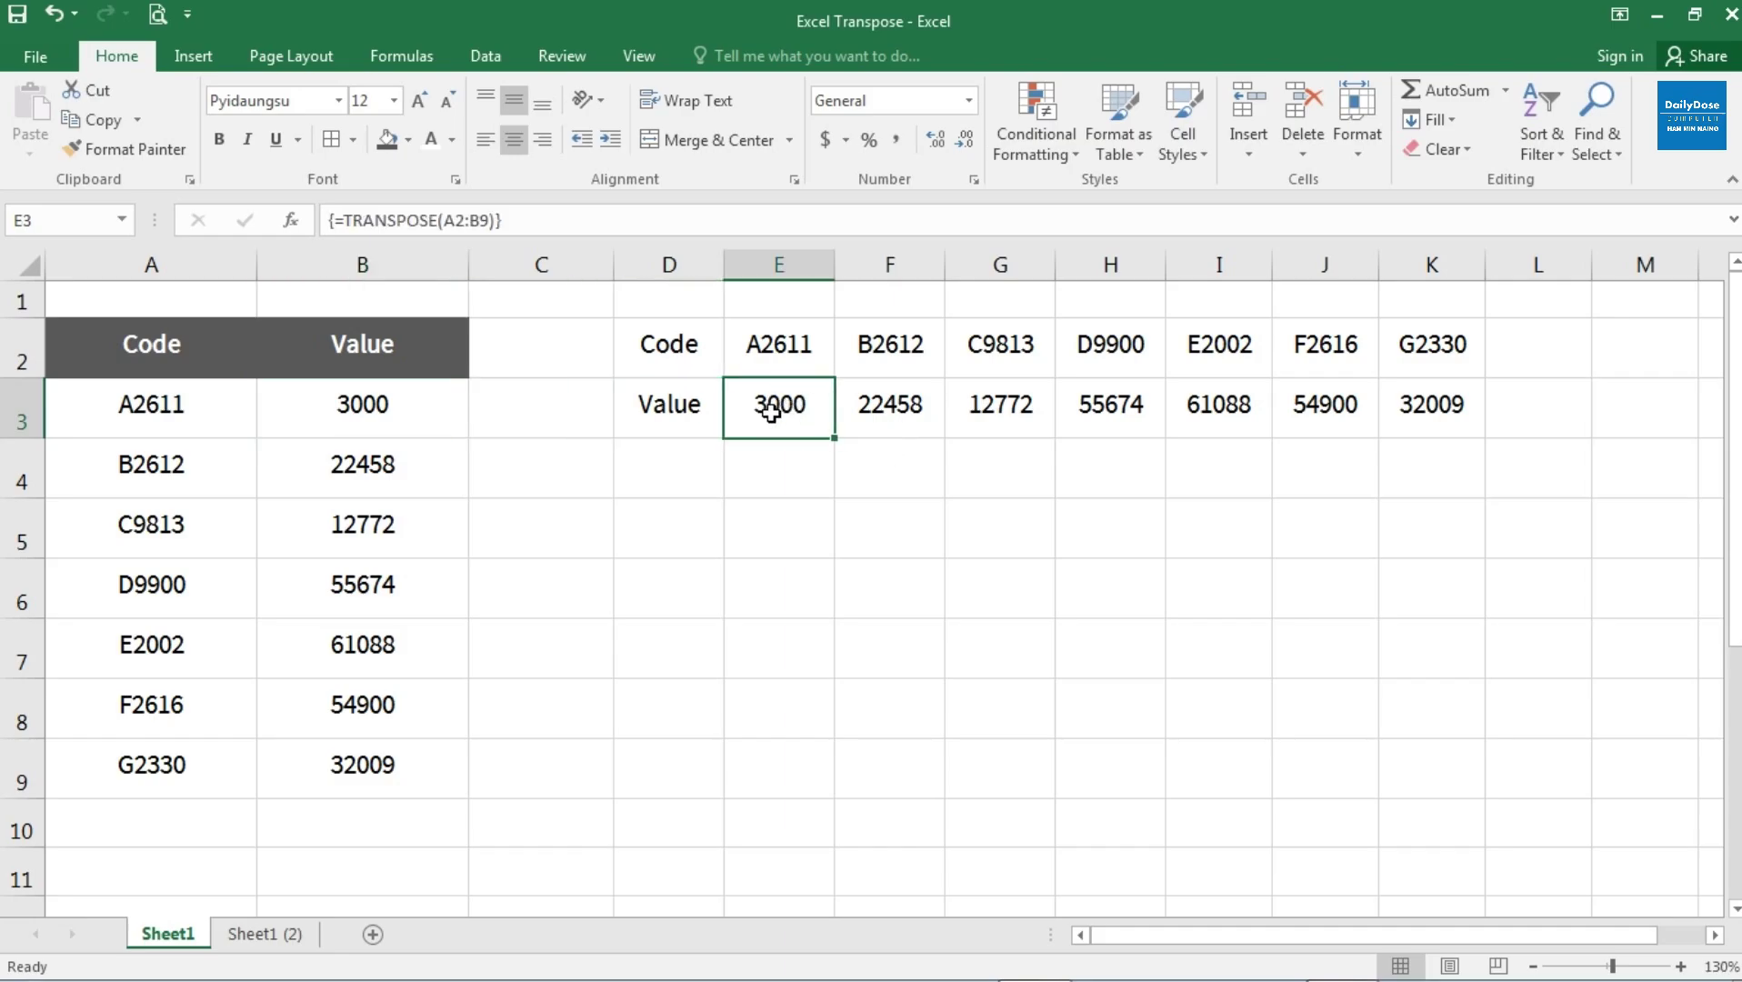
click(378, 415)
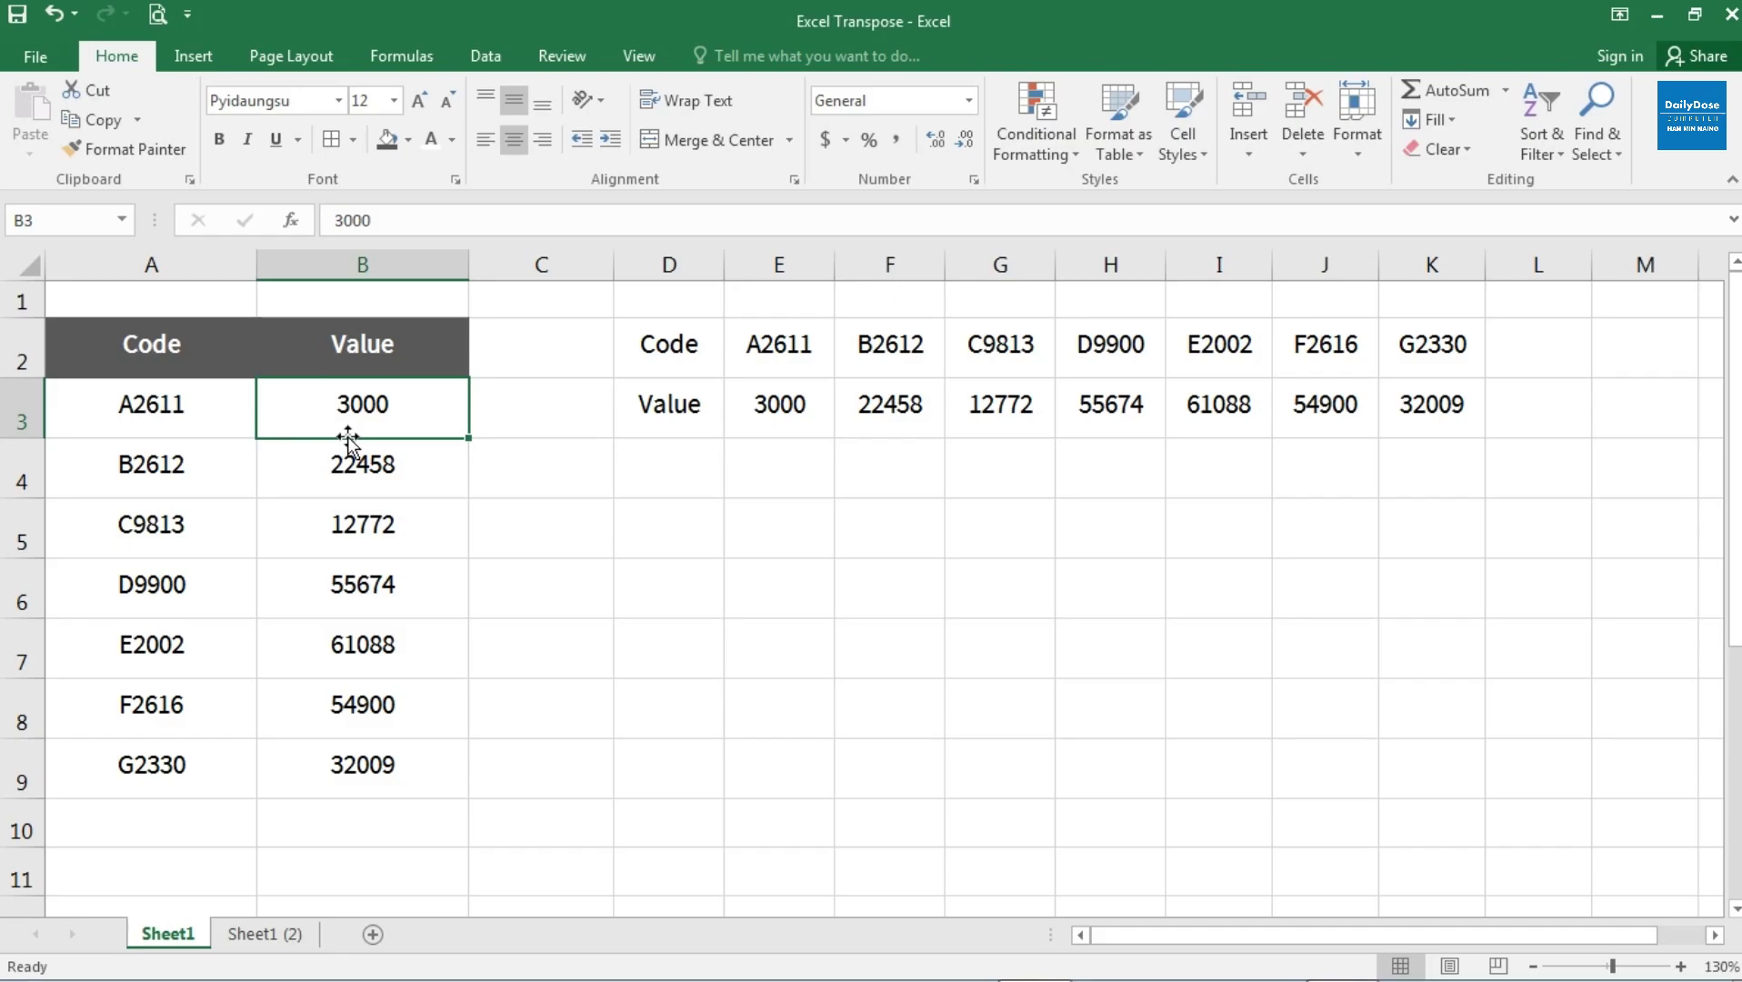
text(5000)
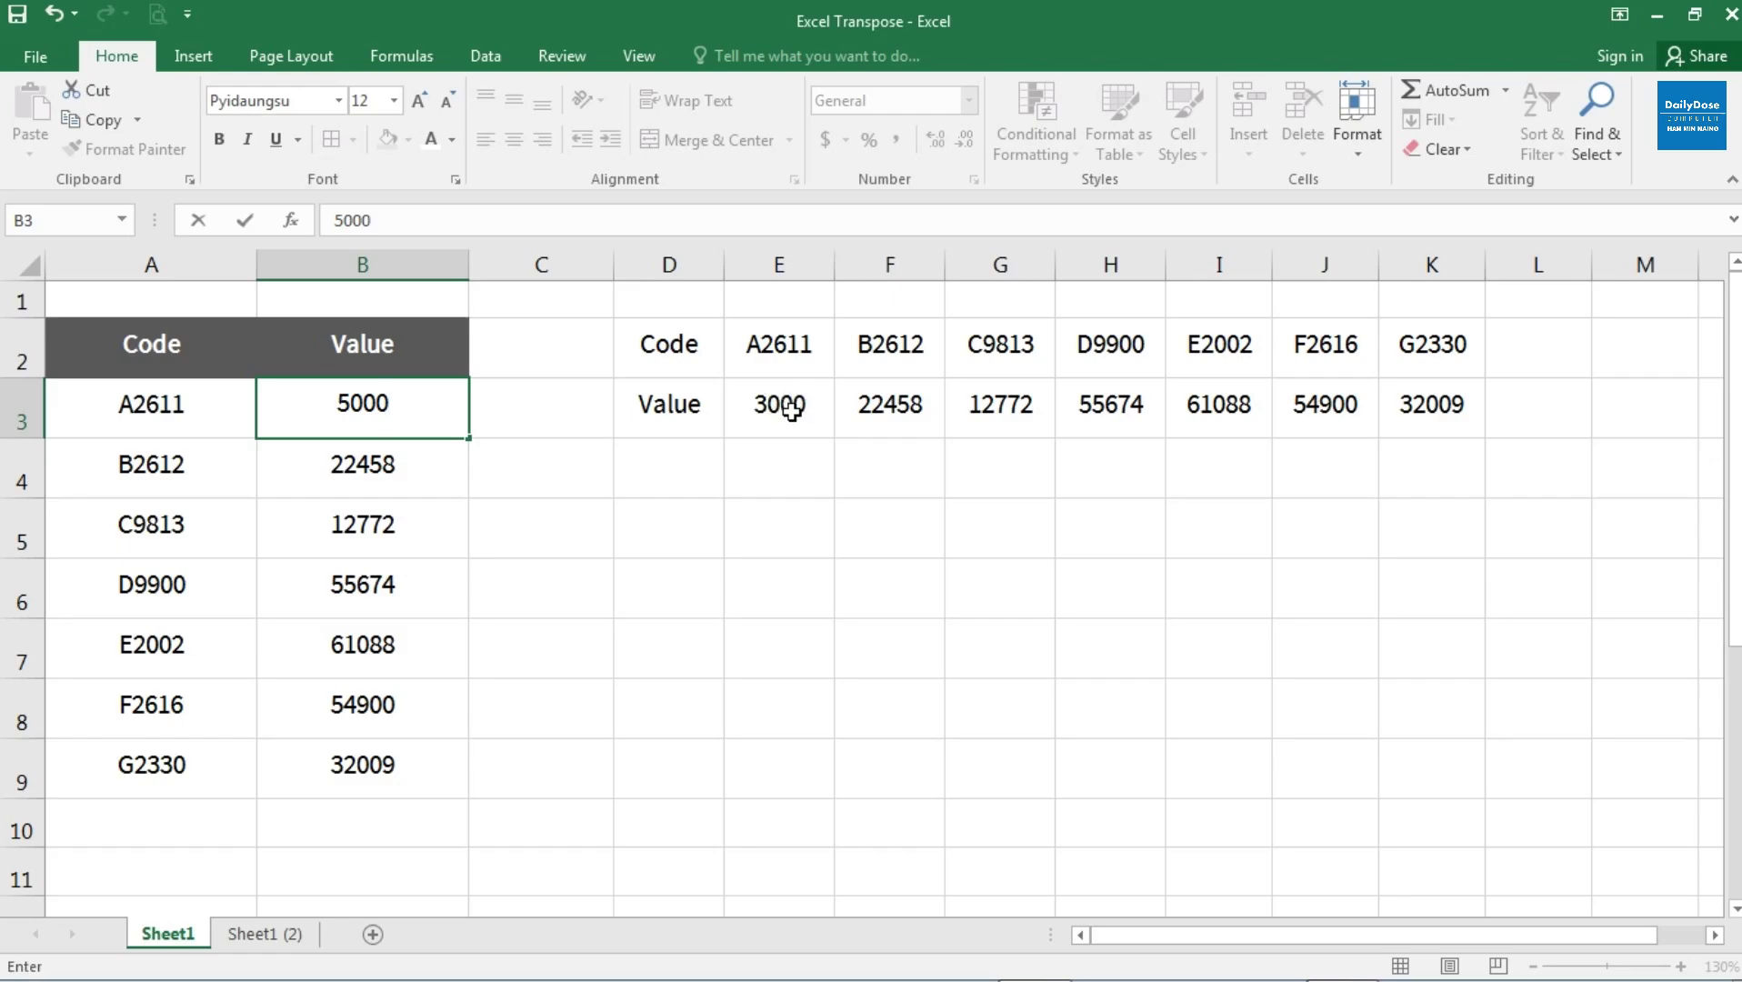
key(Return)
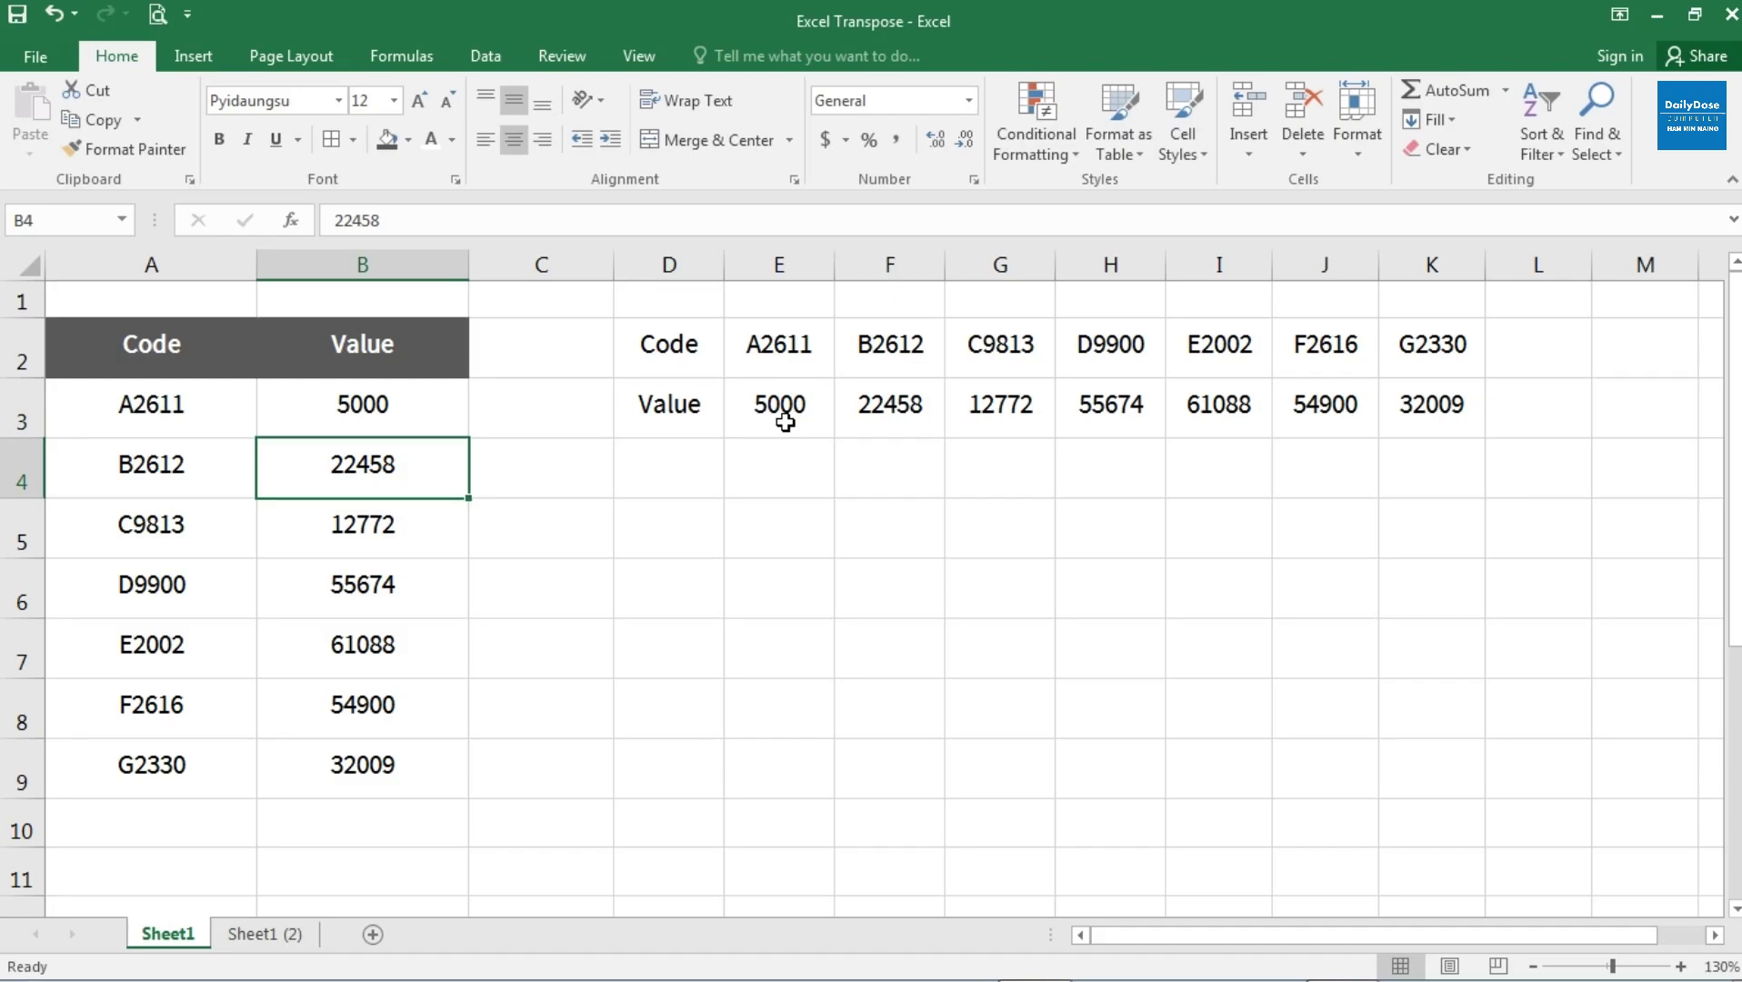
click(367, 411)
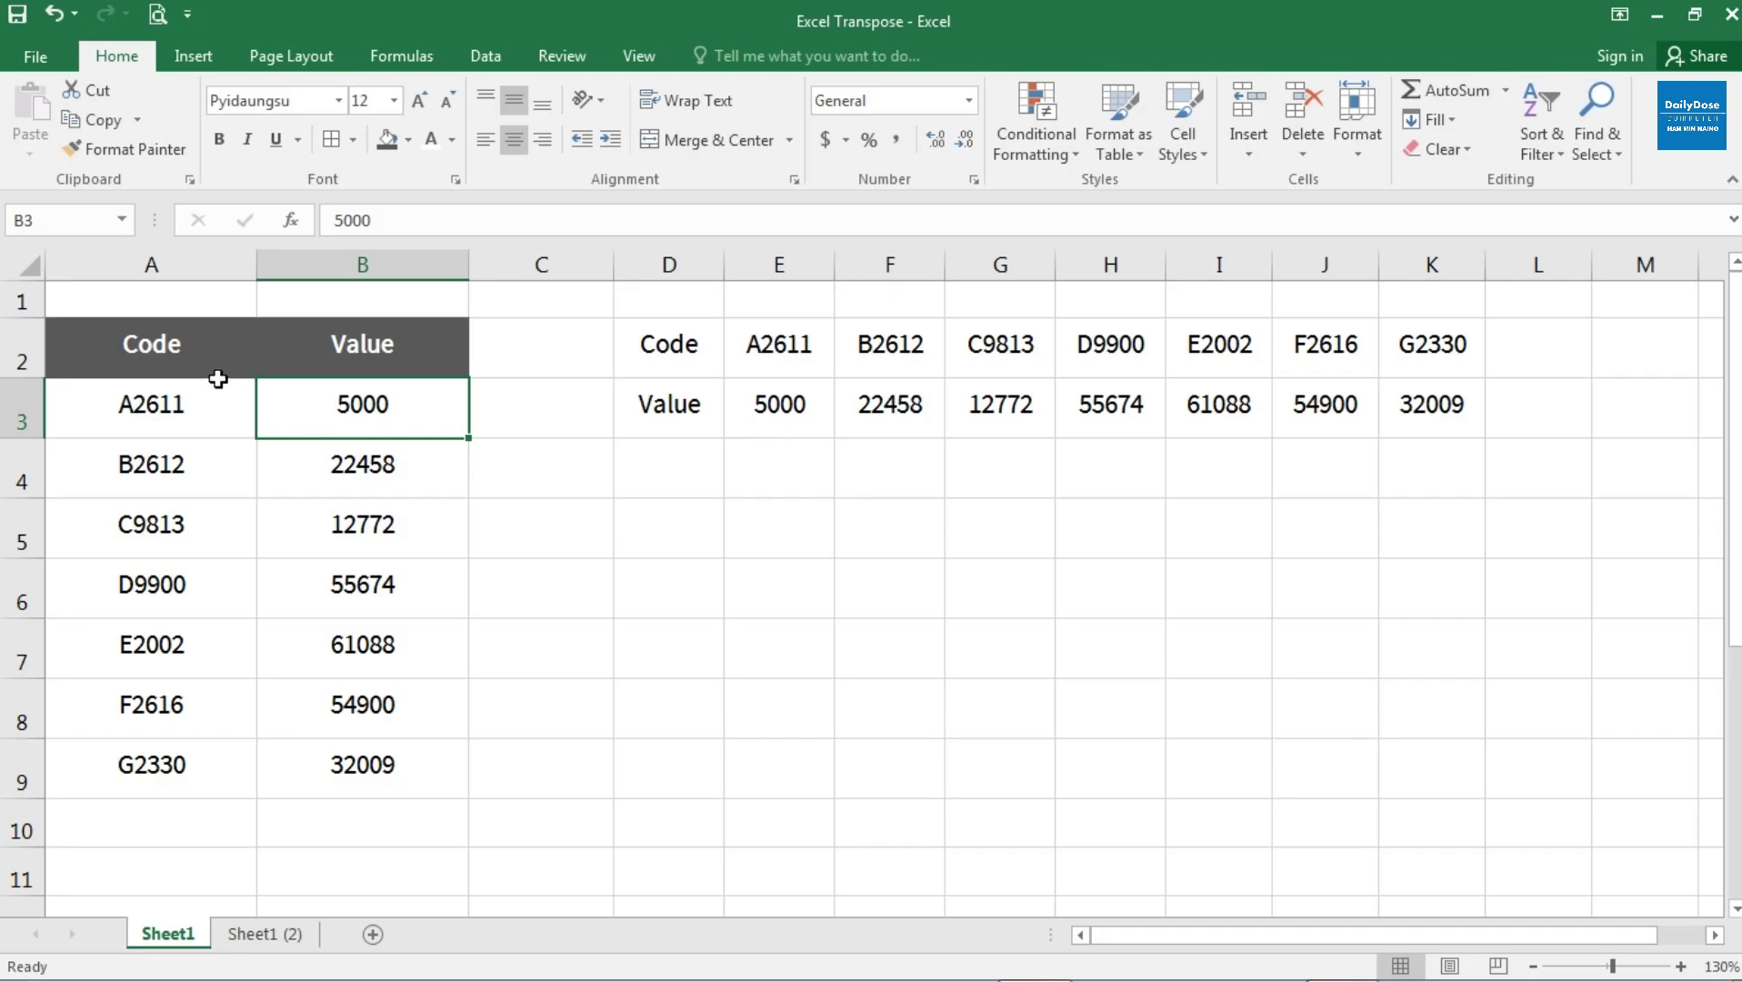
Step: Clear the contents of the transposed table in D2:K3
mouse_move(131, 348)
mouse_down()
mouse_move(311, 493)
mouse_move(381, 755)
mouse_up()
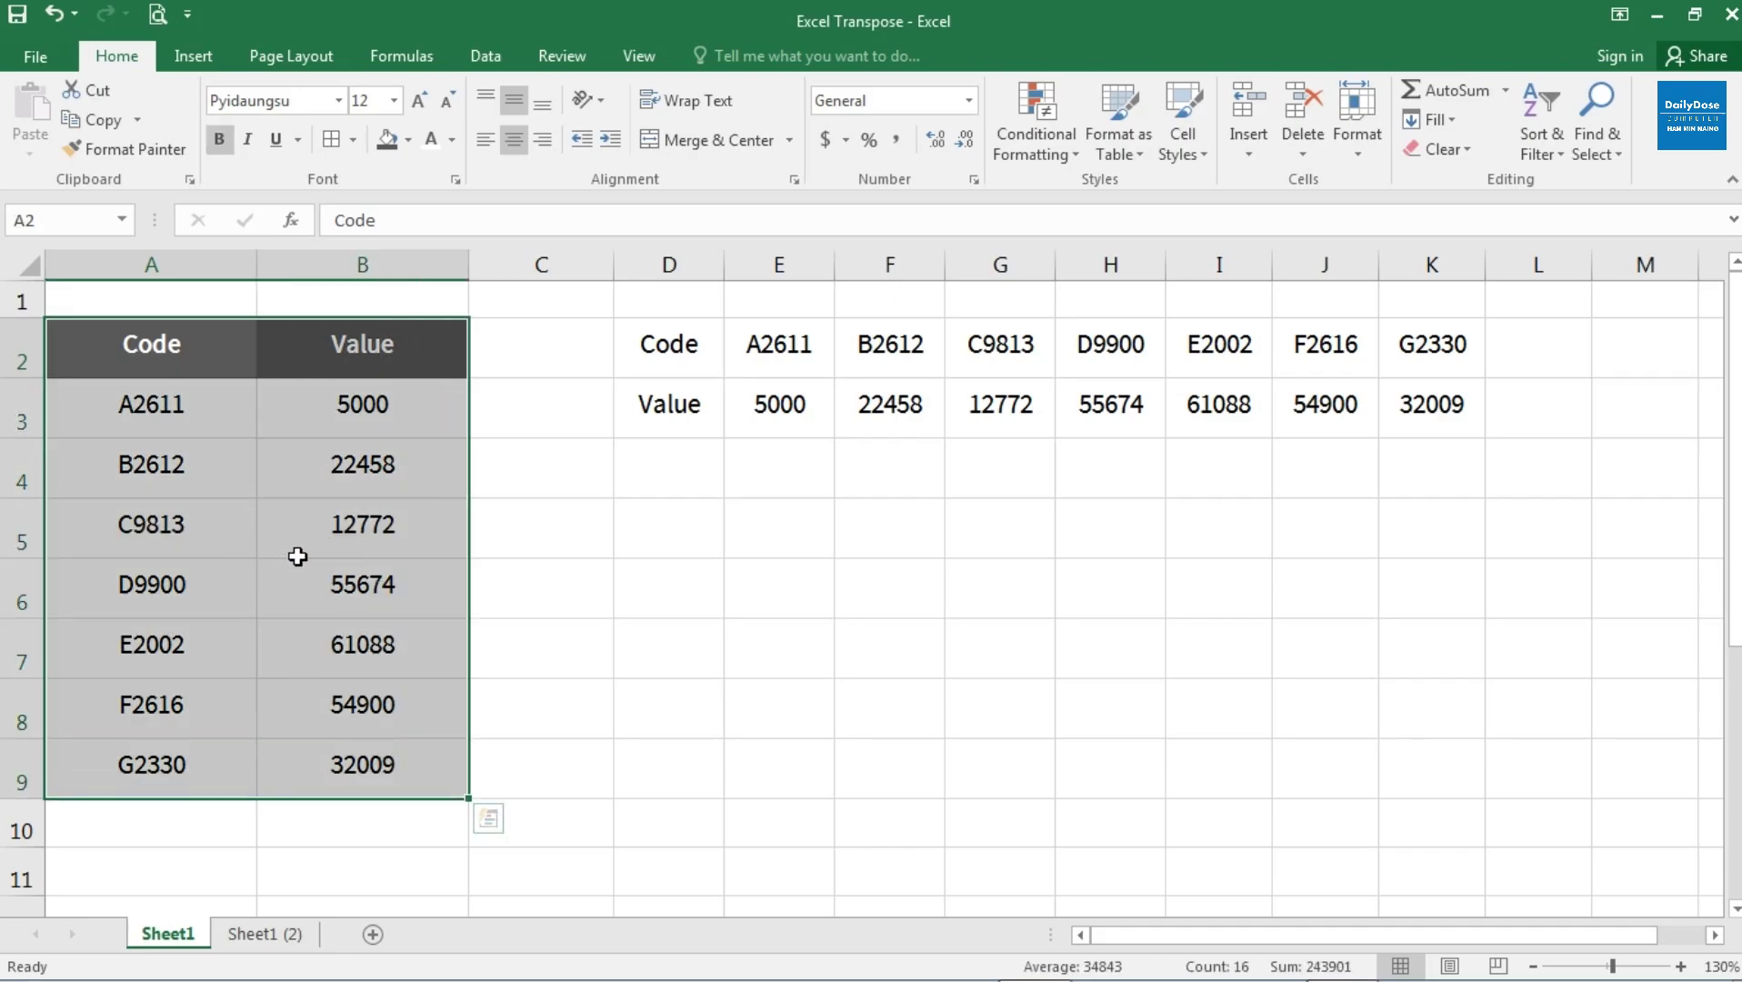
click(338, 596)
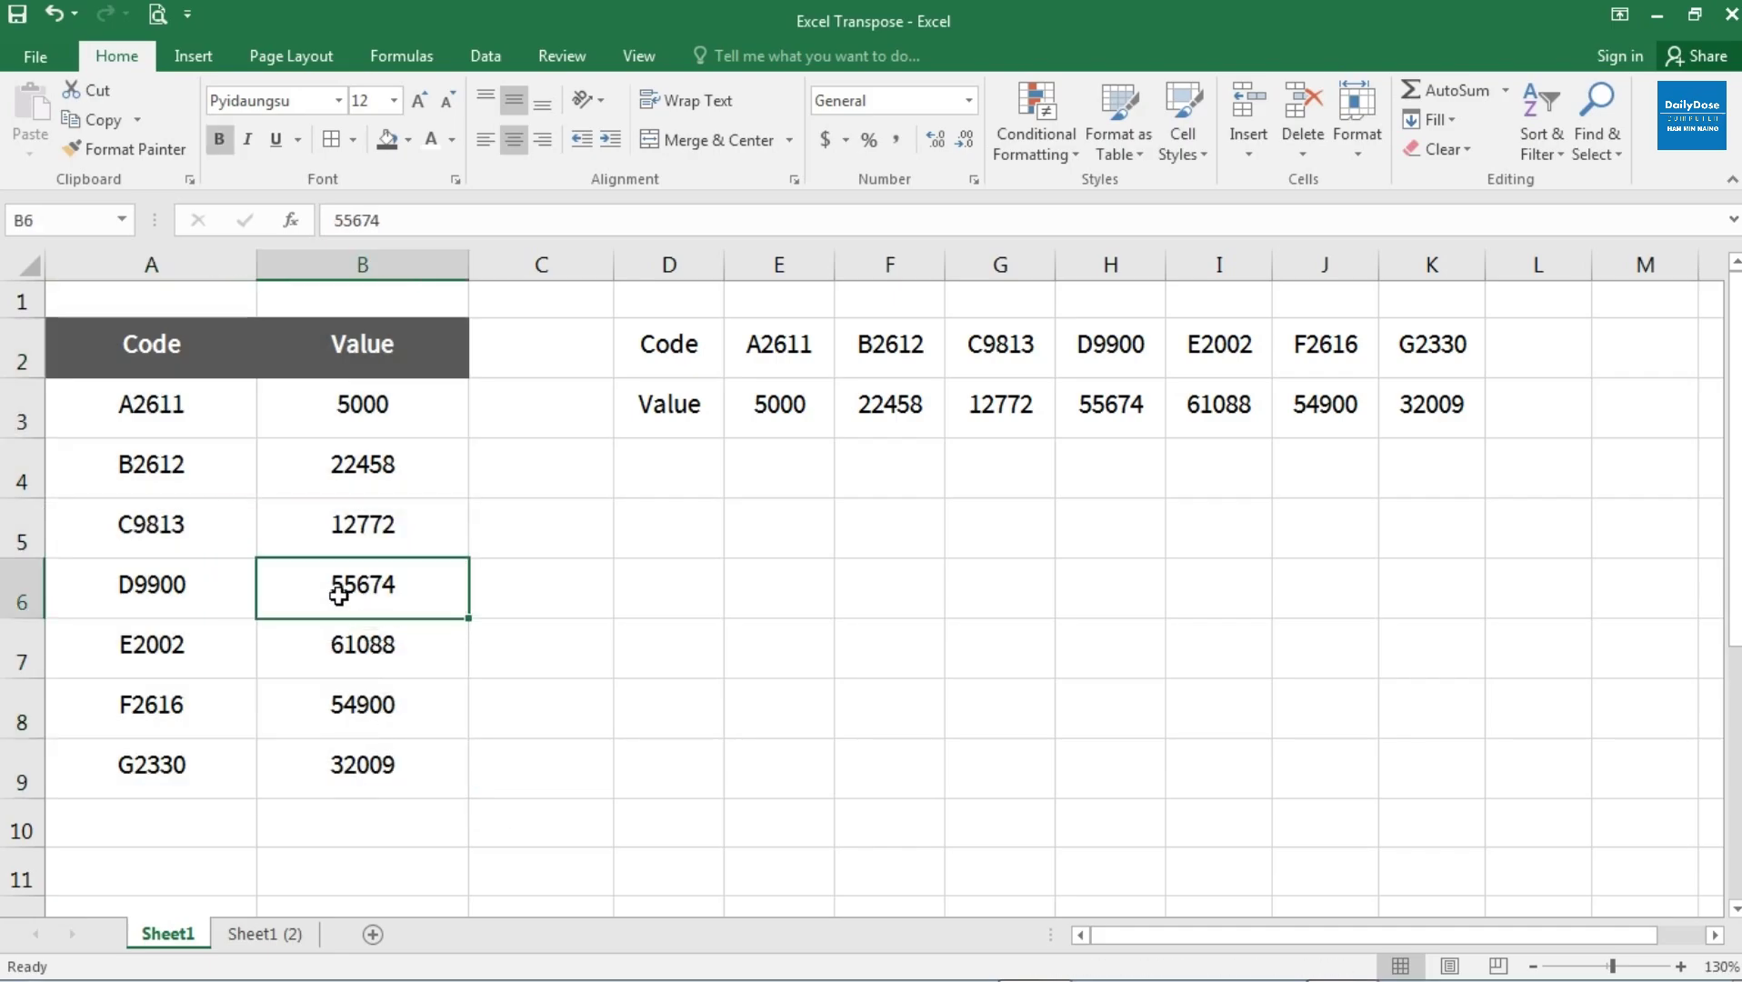
drag(688, 338, 1418, 405)
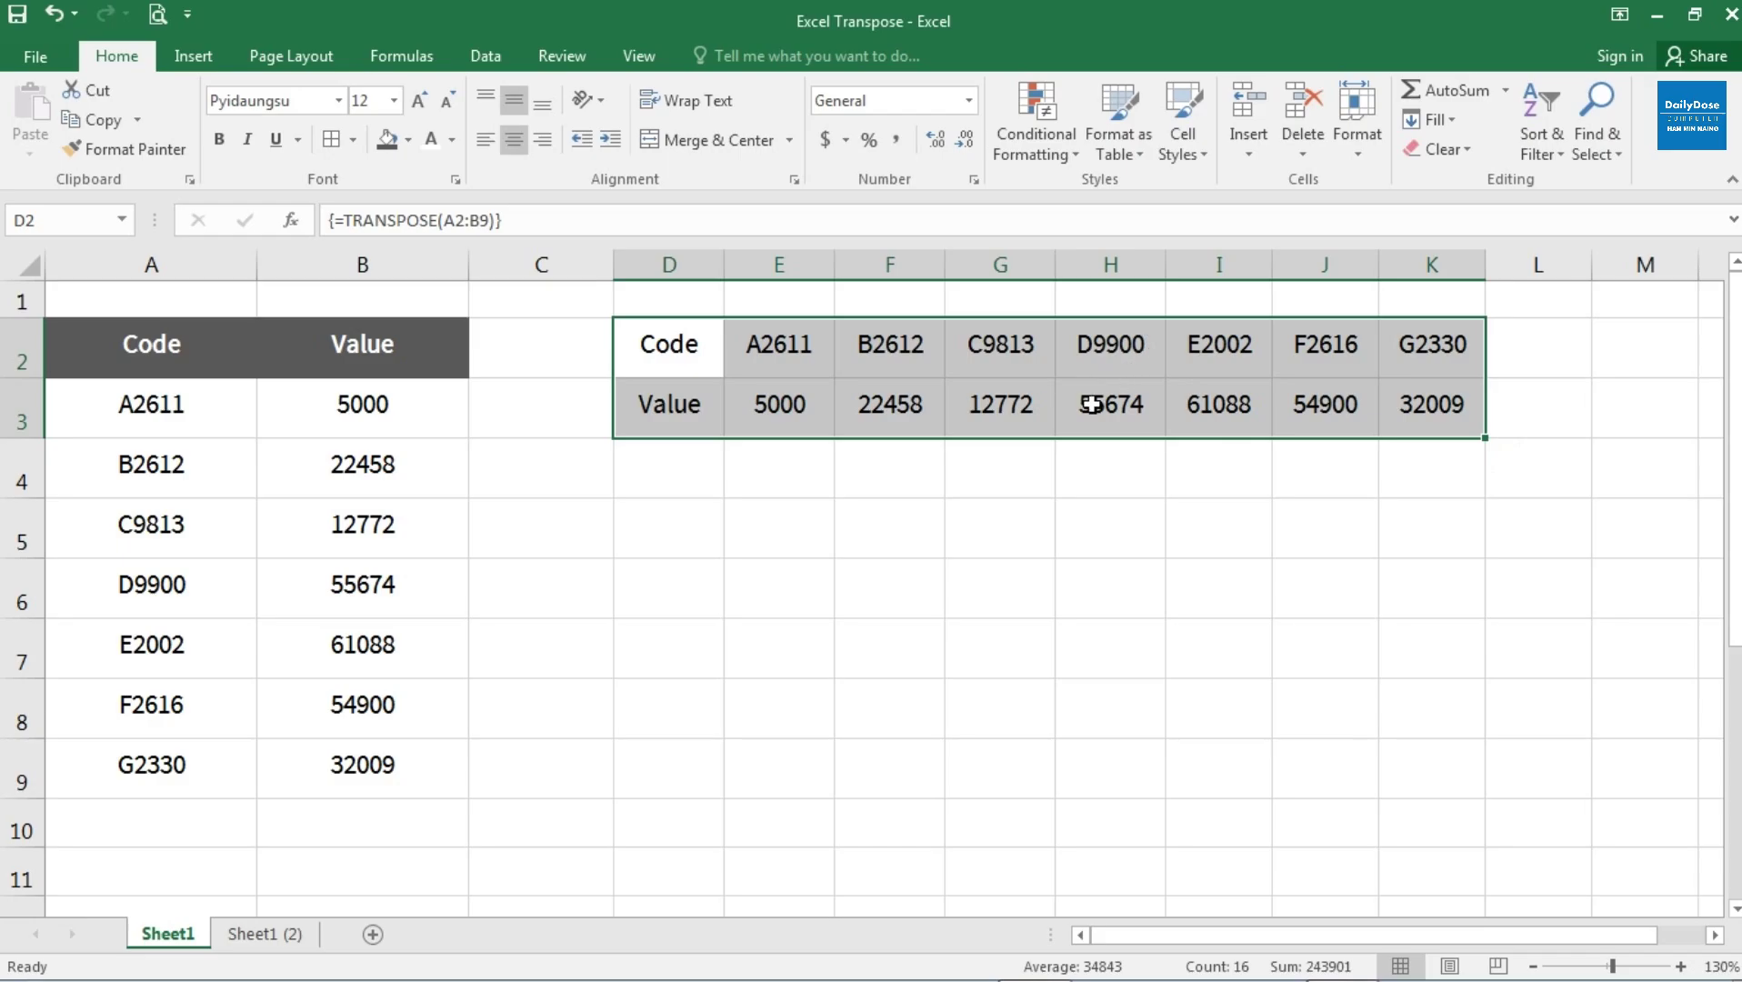
key(Delete)
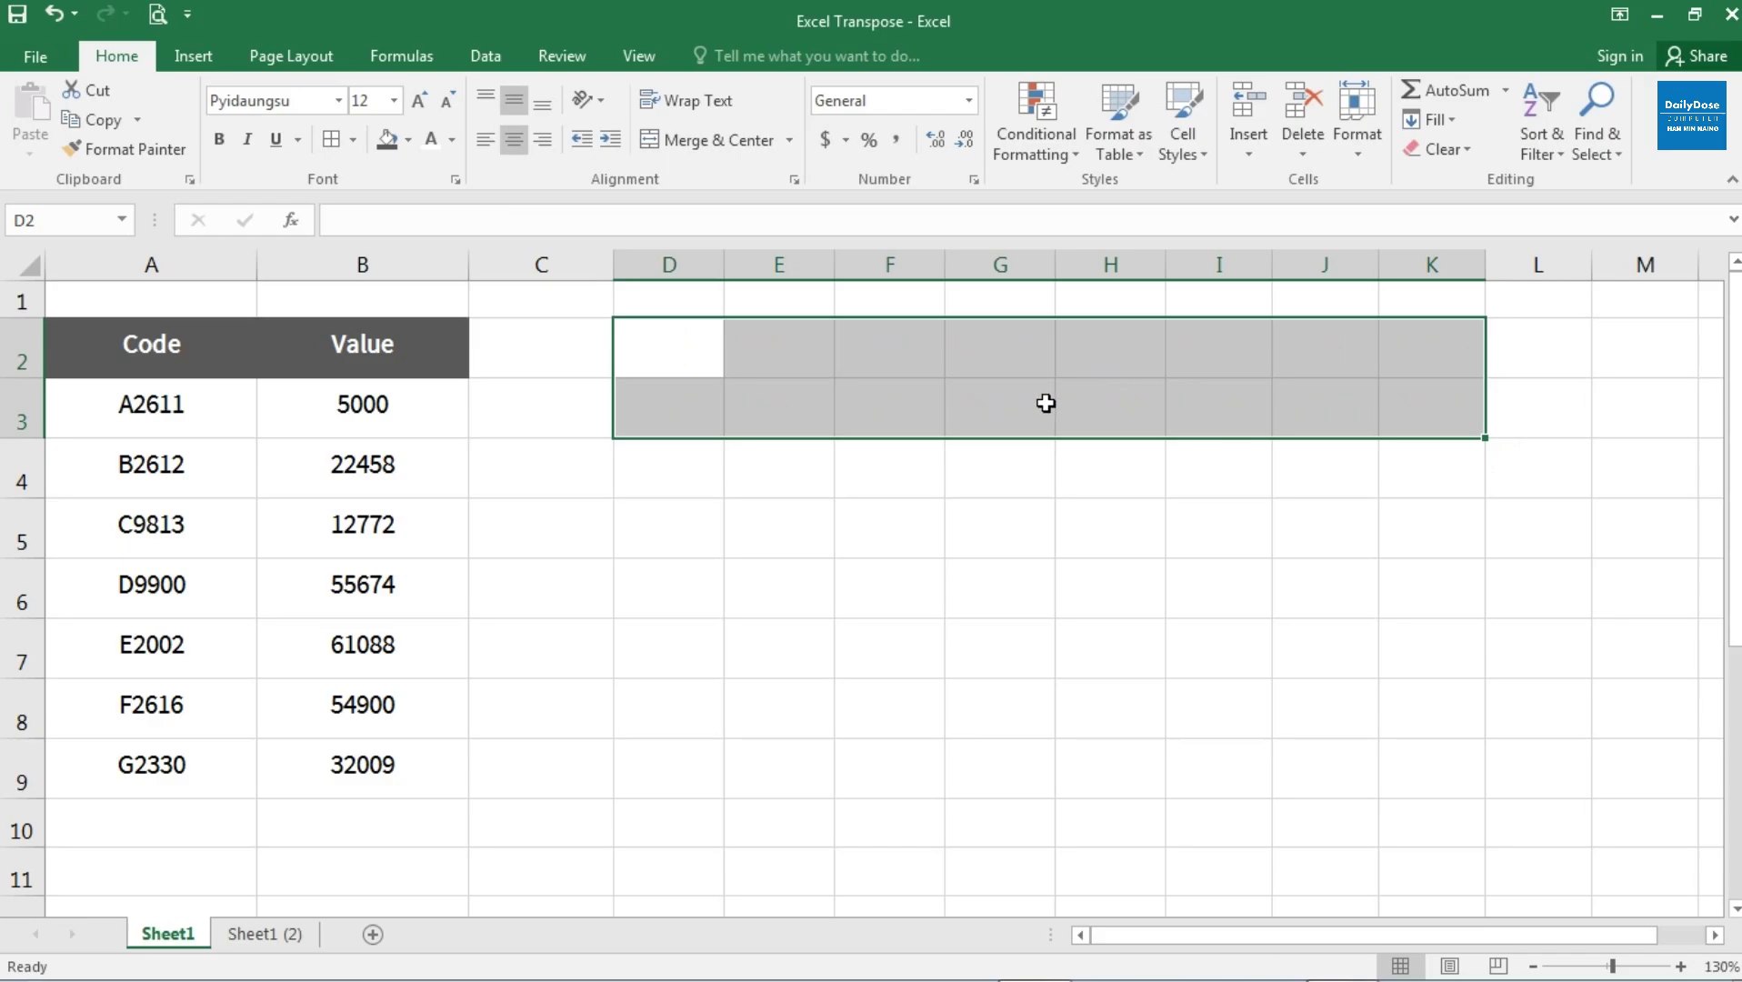
Step: Link cell D3 to the first code with the formula =A3
click(653, 425)
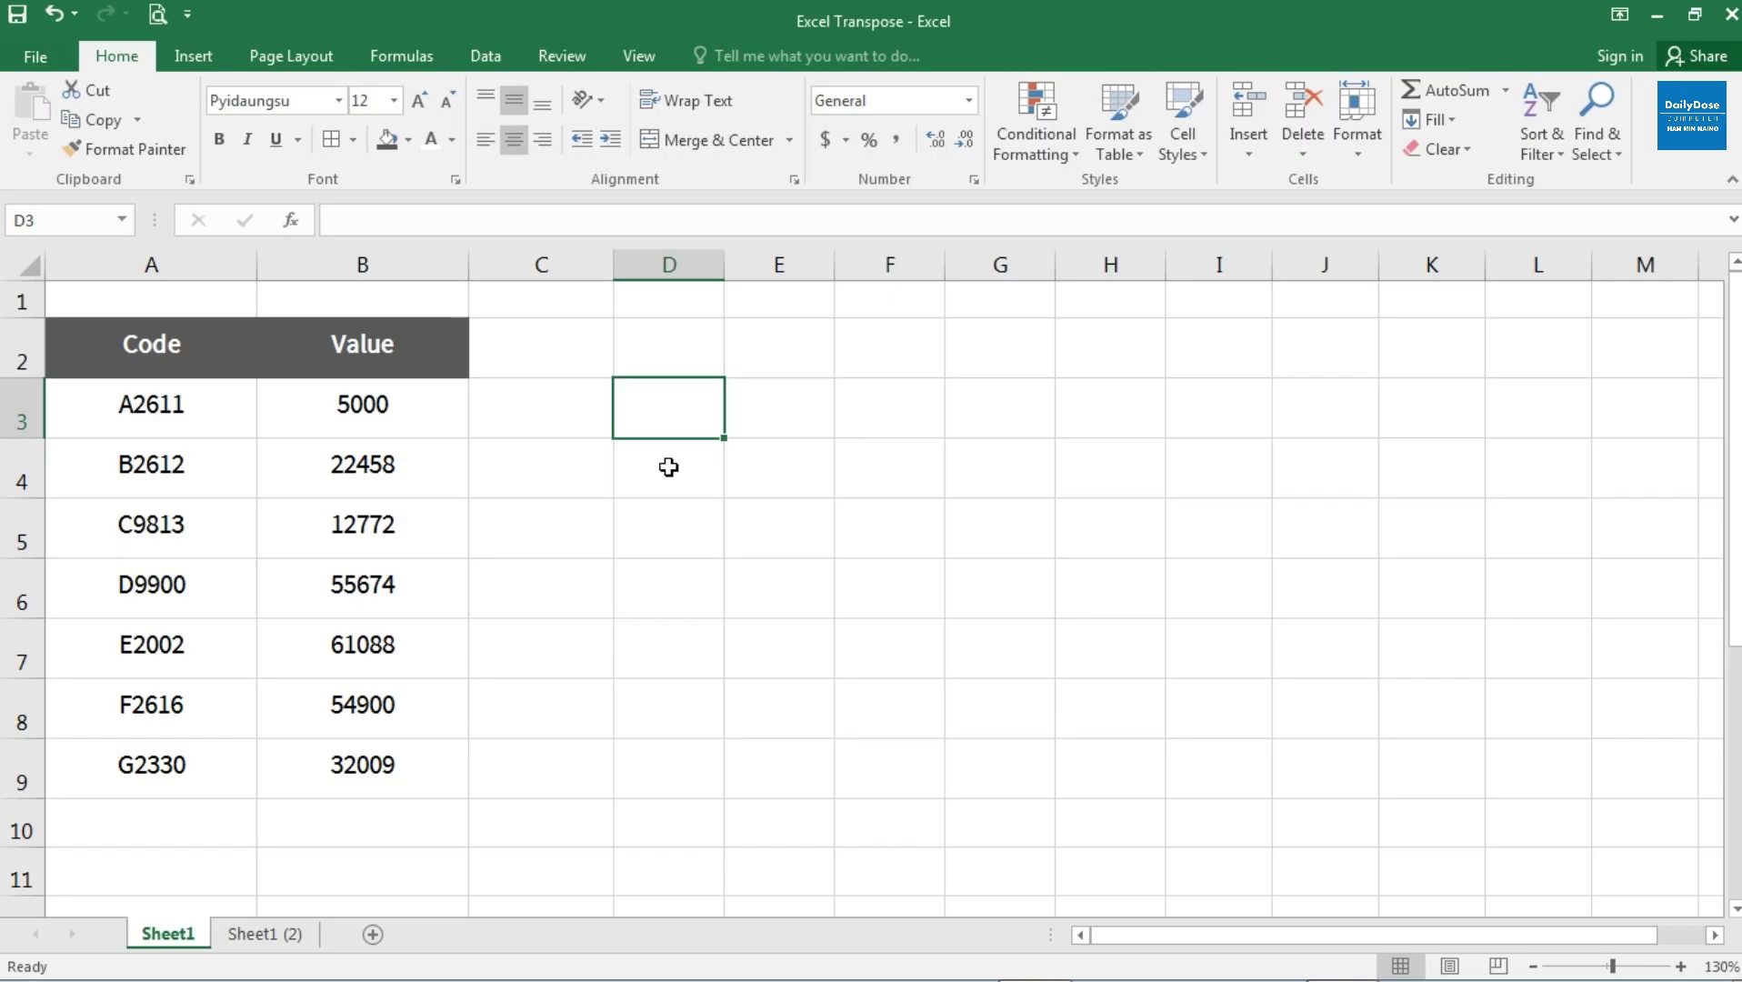
text(=)
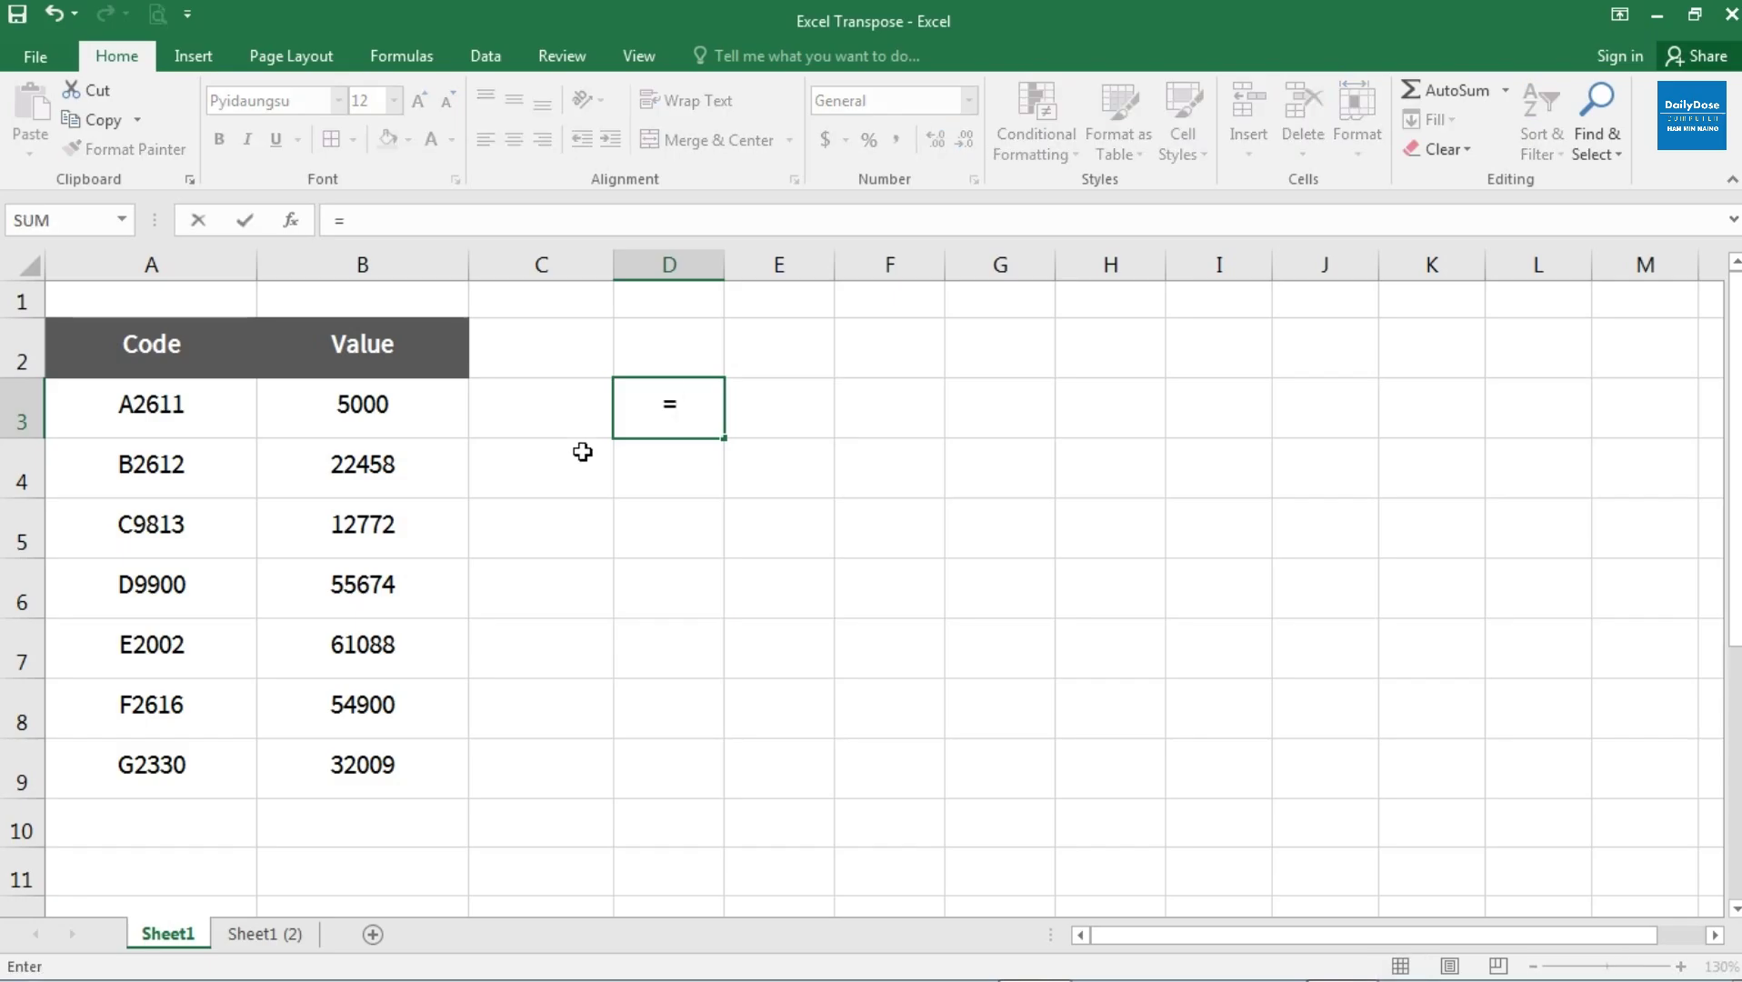
click(172, 408)
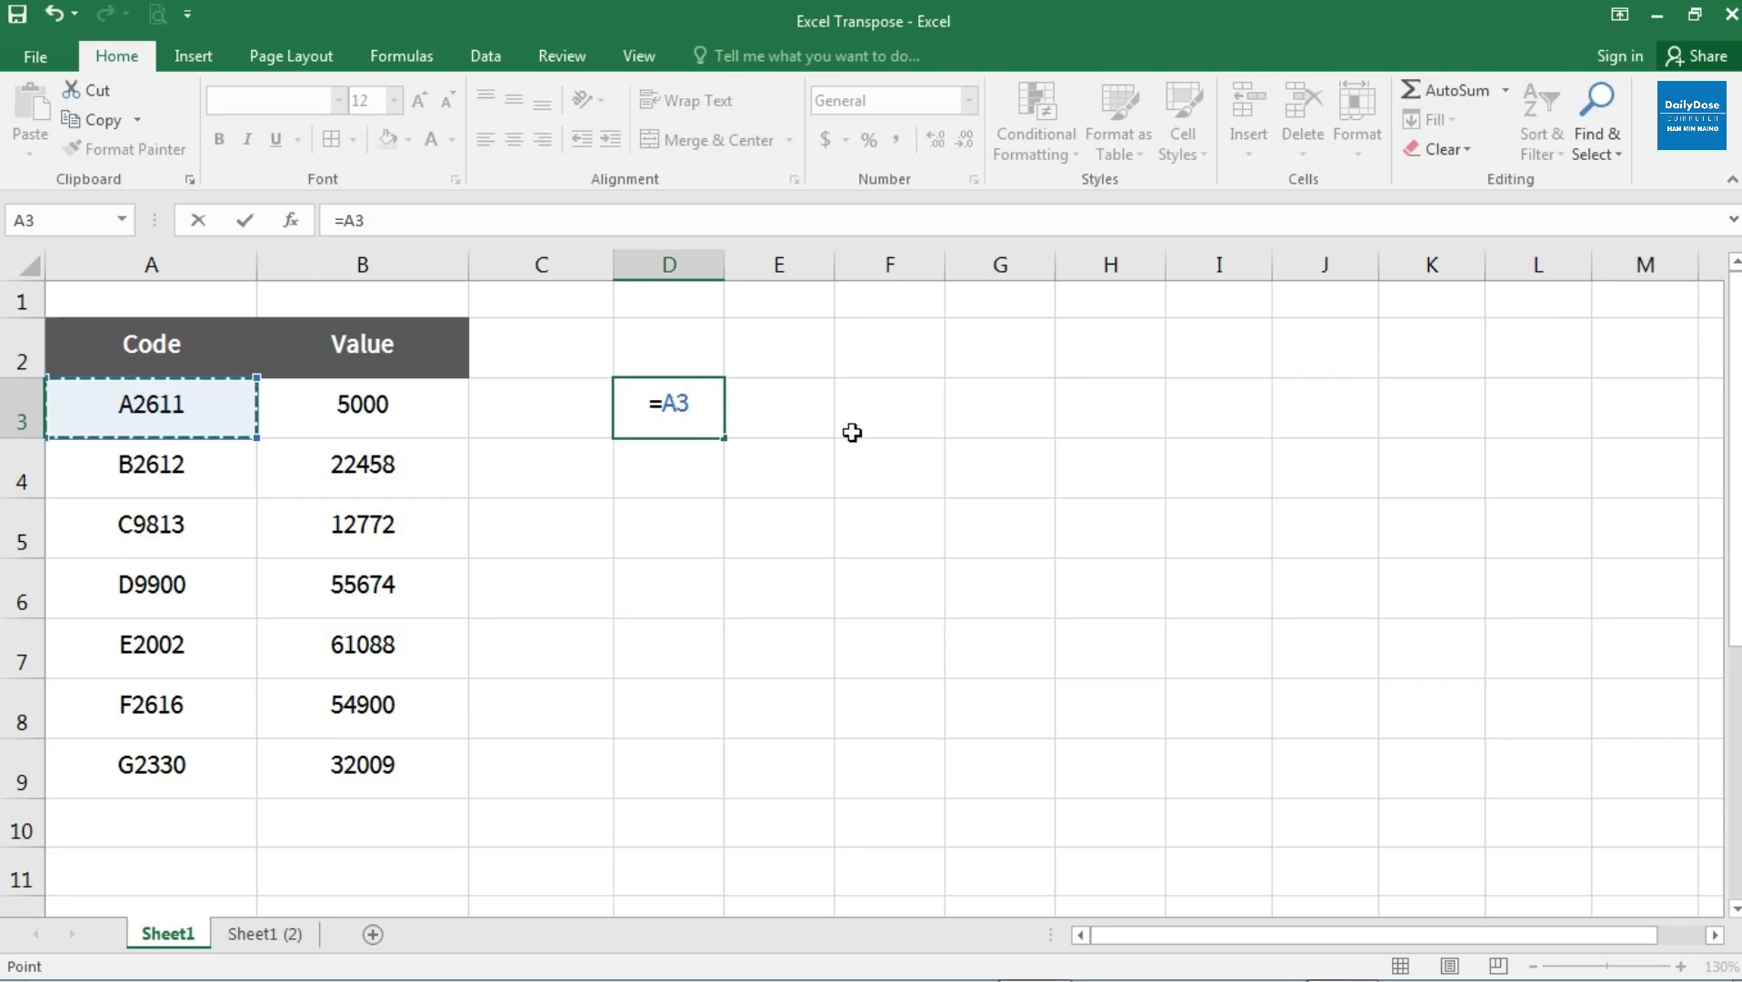
key(Return)
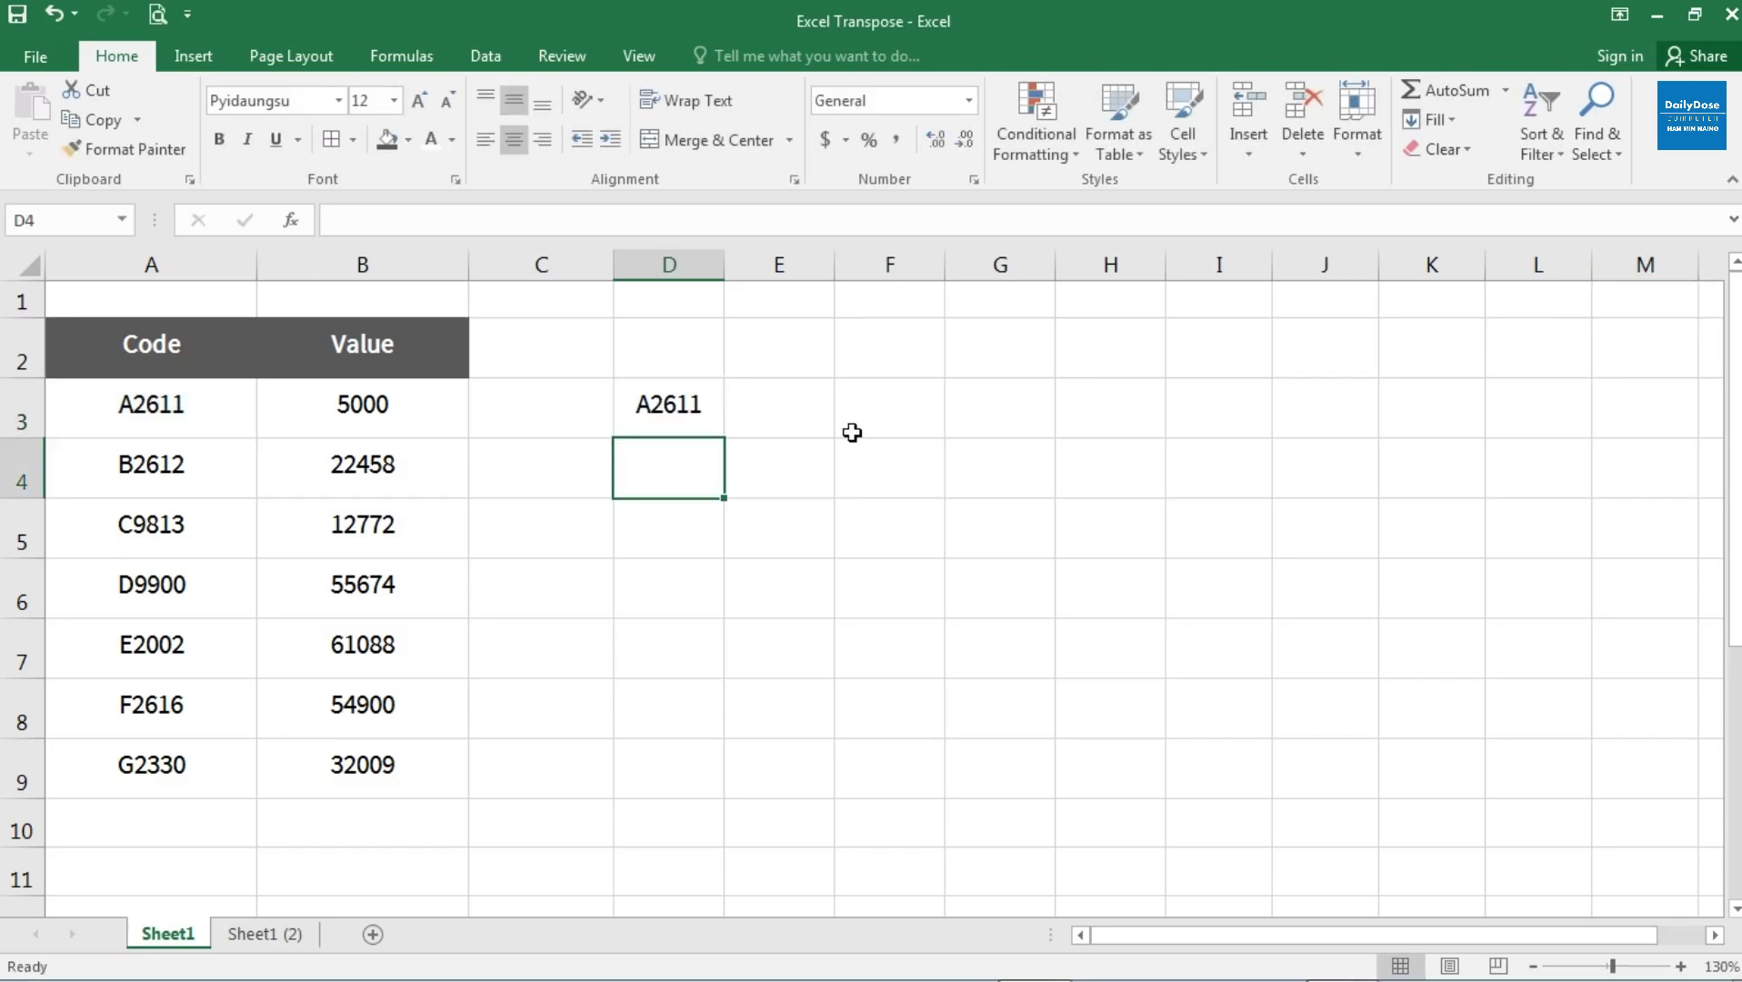
click(696, 412)
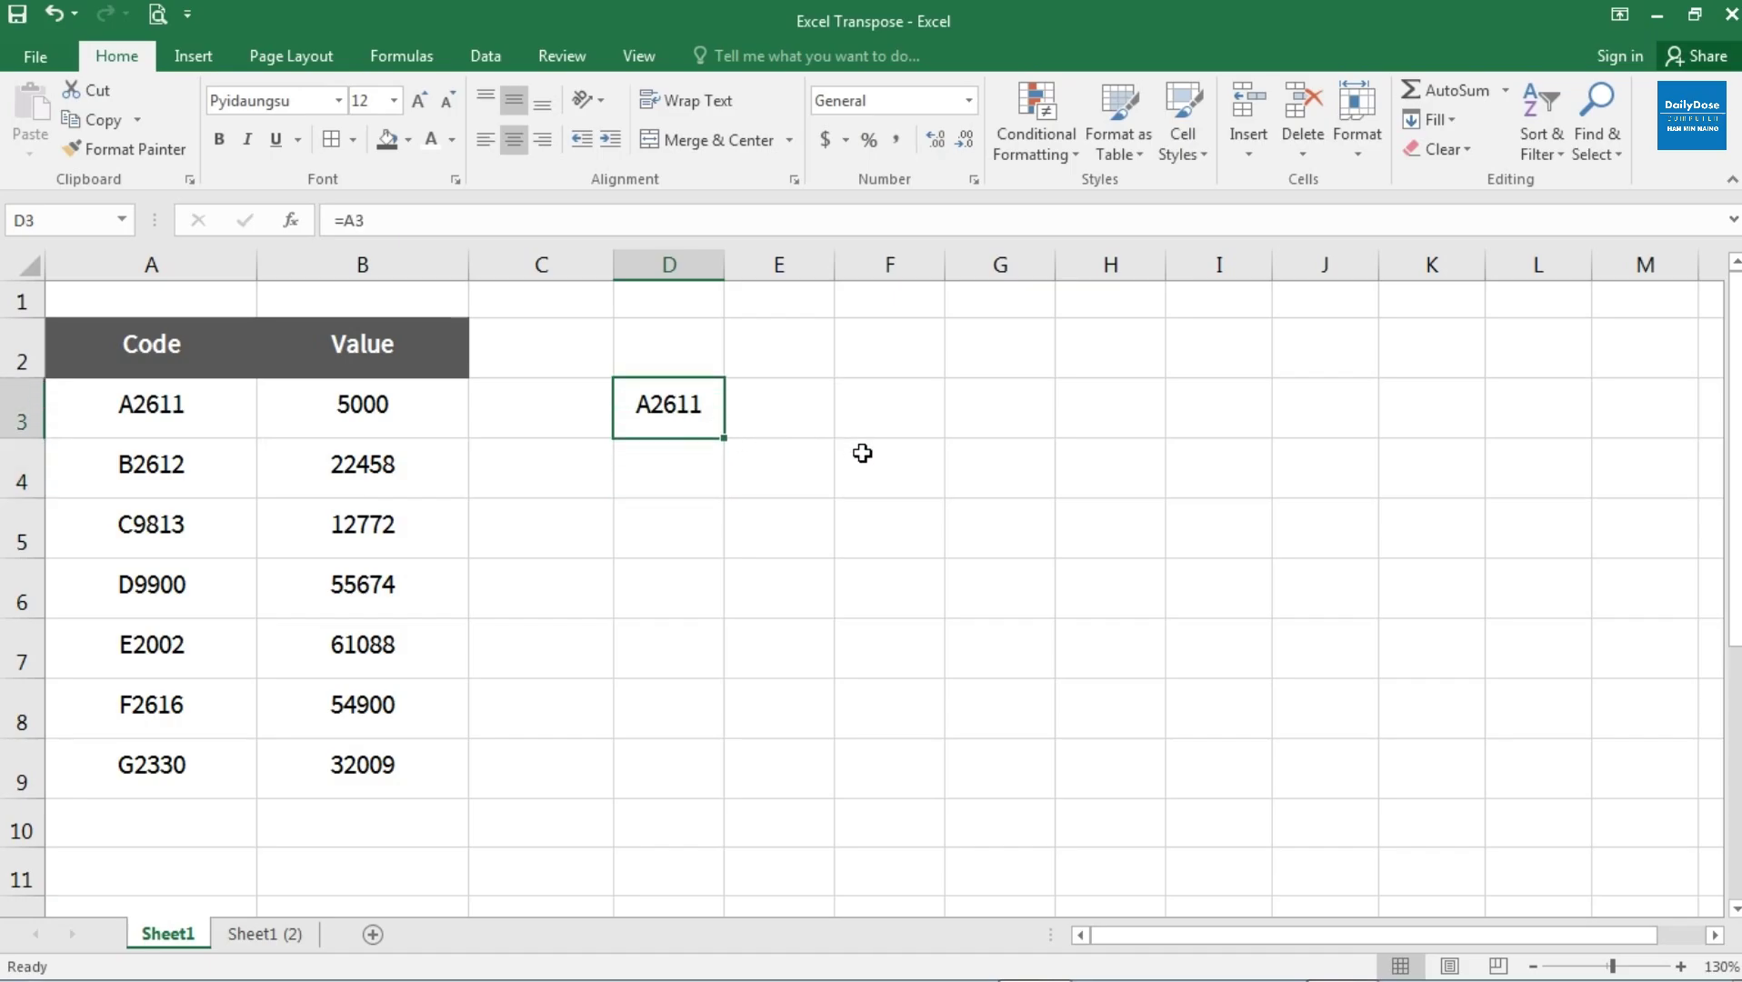
Step: Link cell E3 to the second code with the formula =A4
click(784, 420)
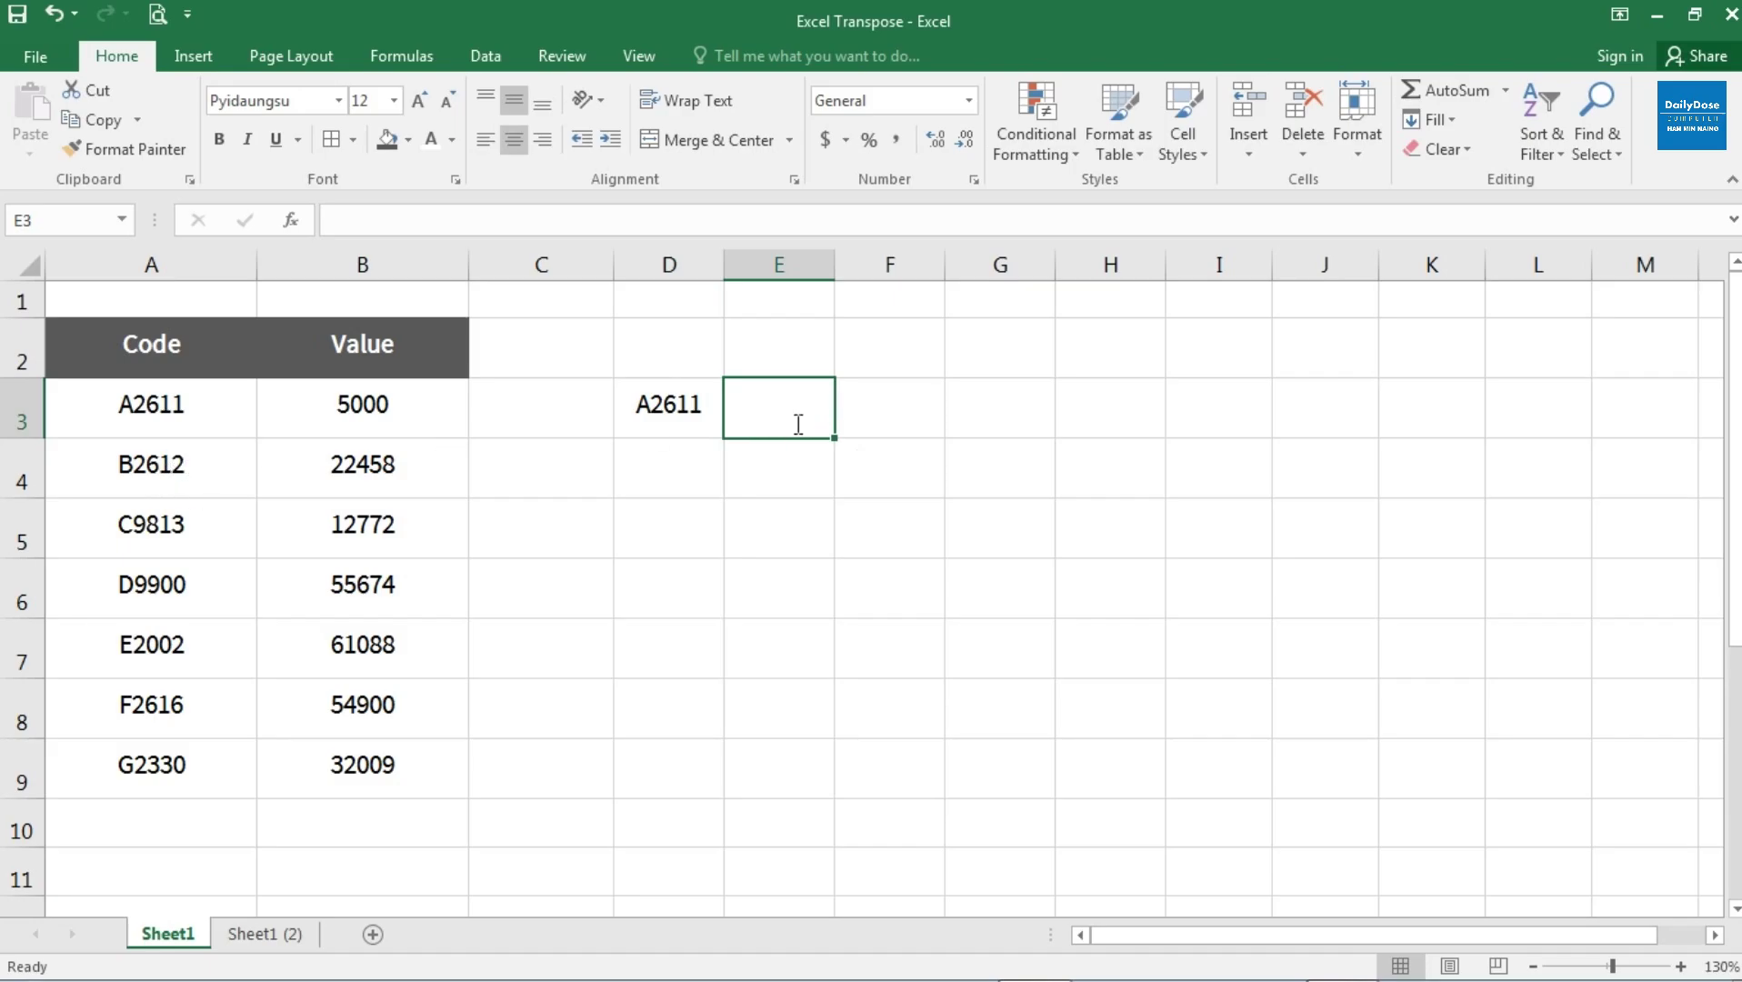
text(=)
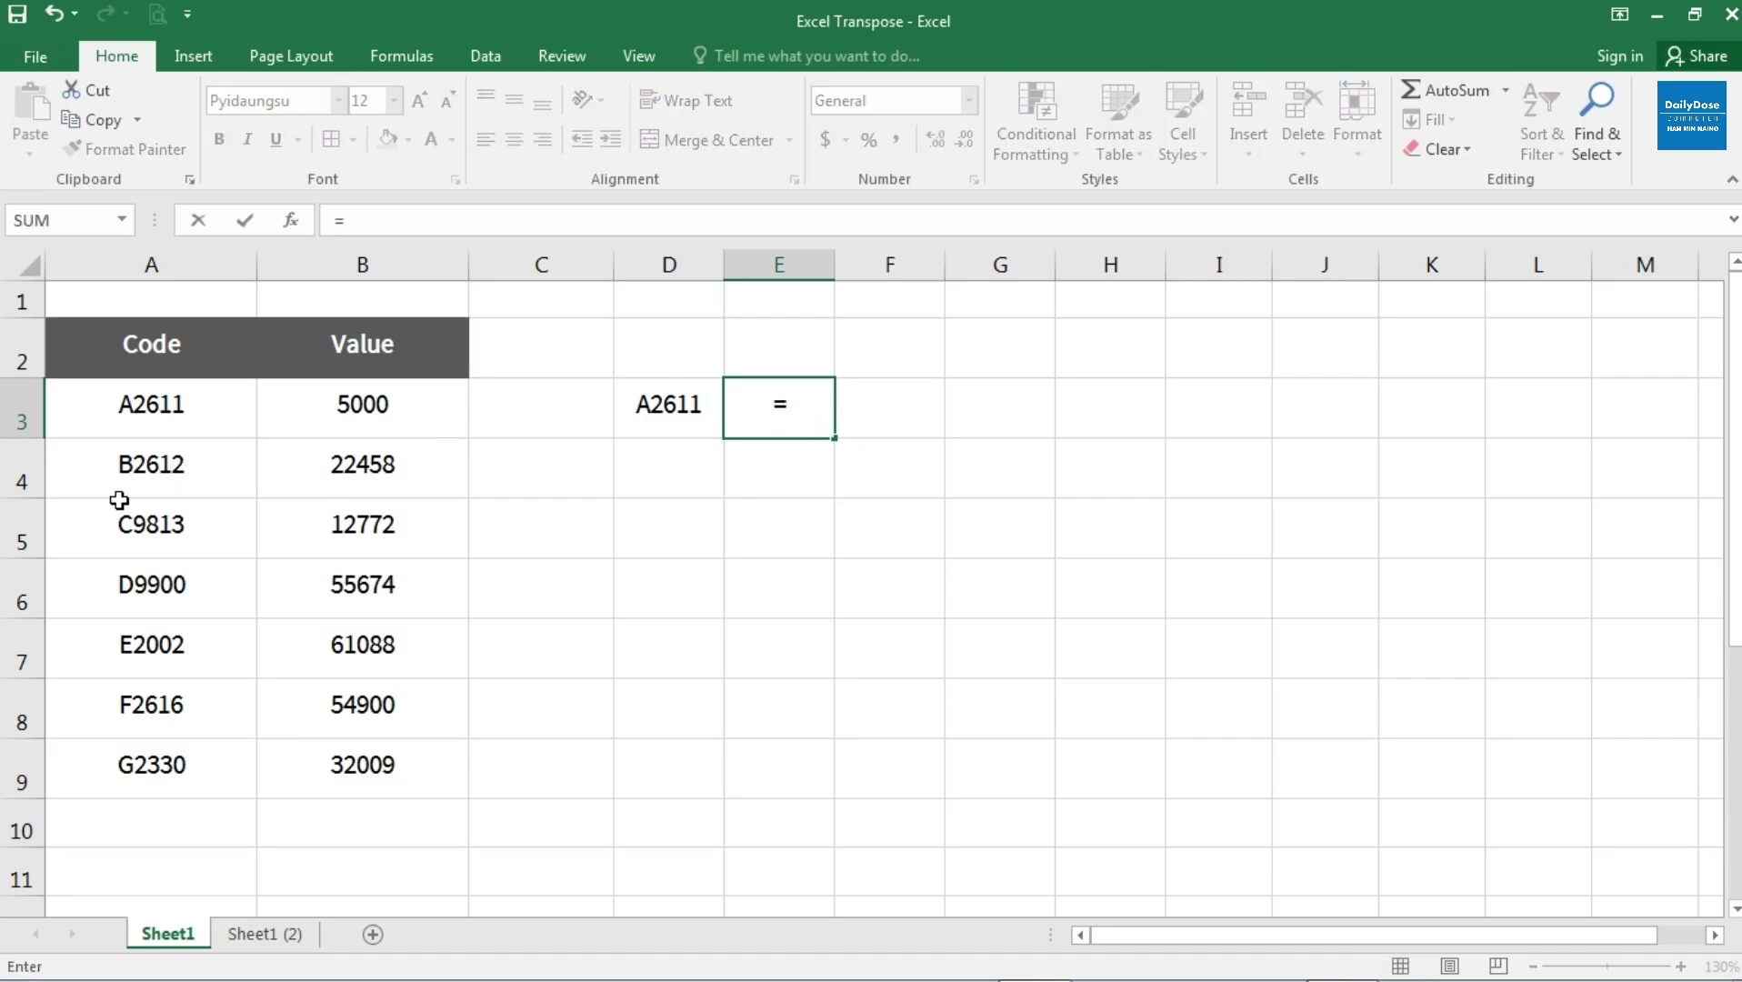
click(175, 473)
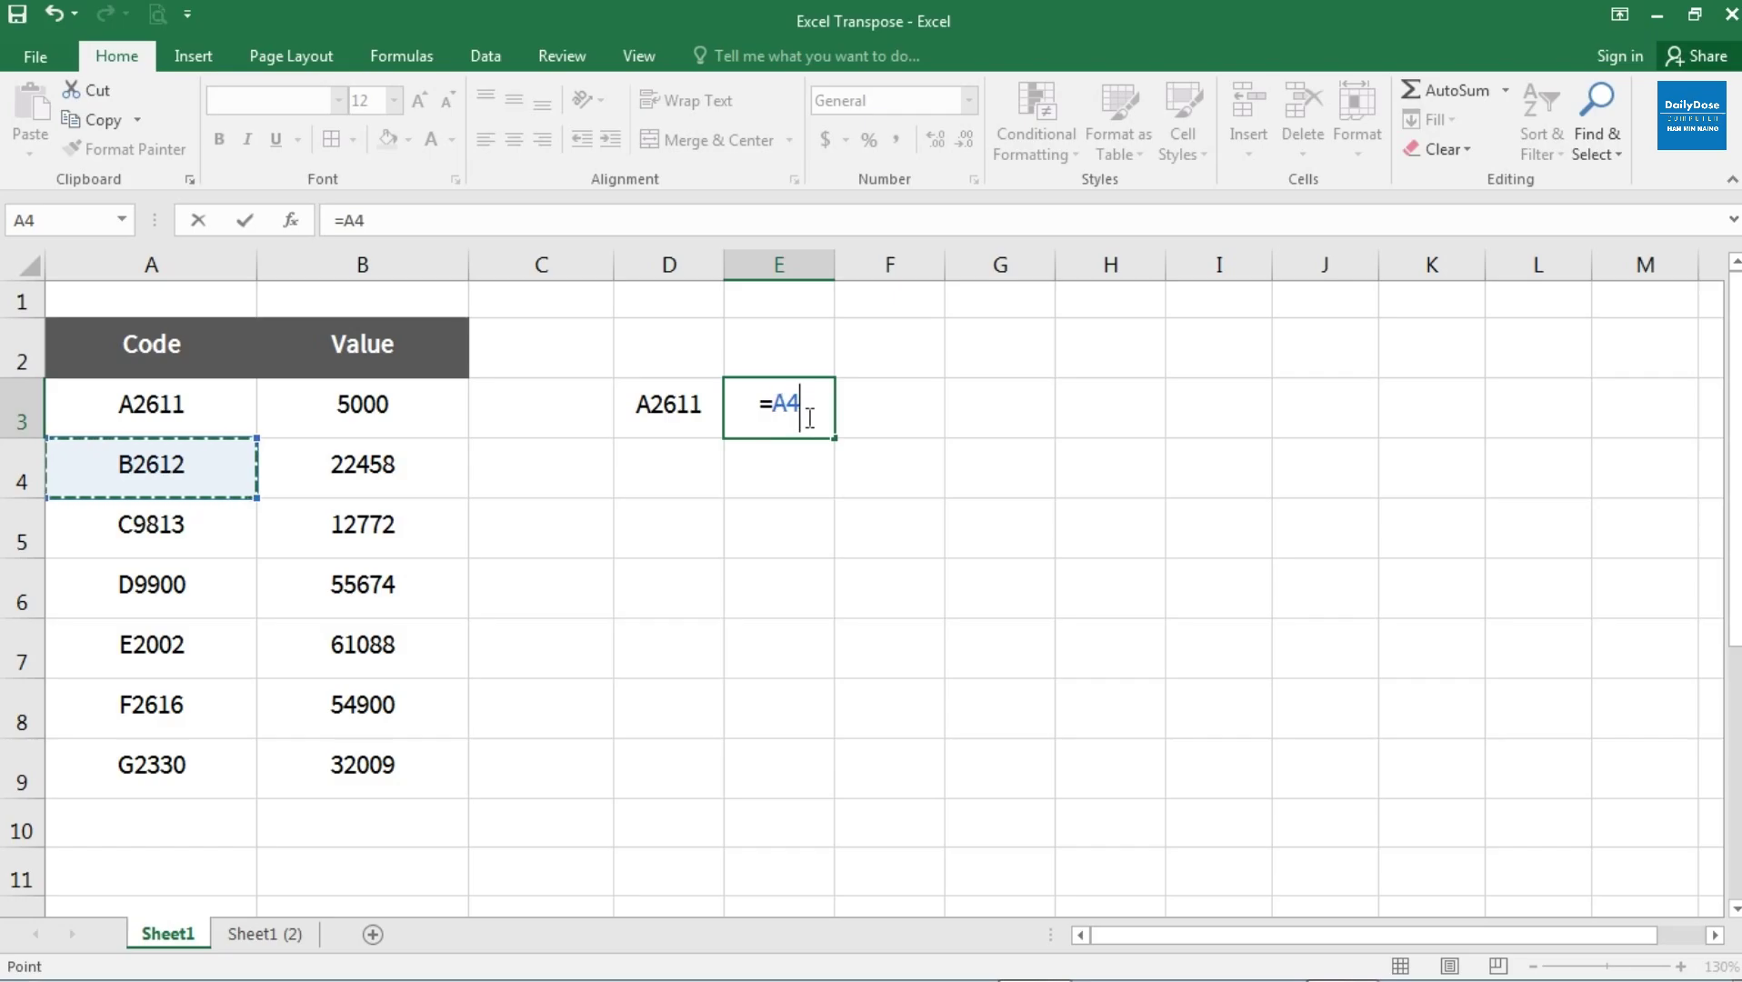
key(Return)
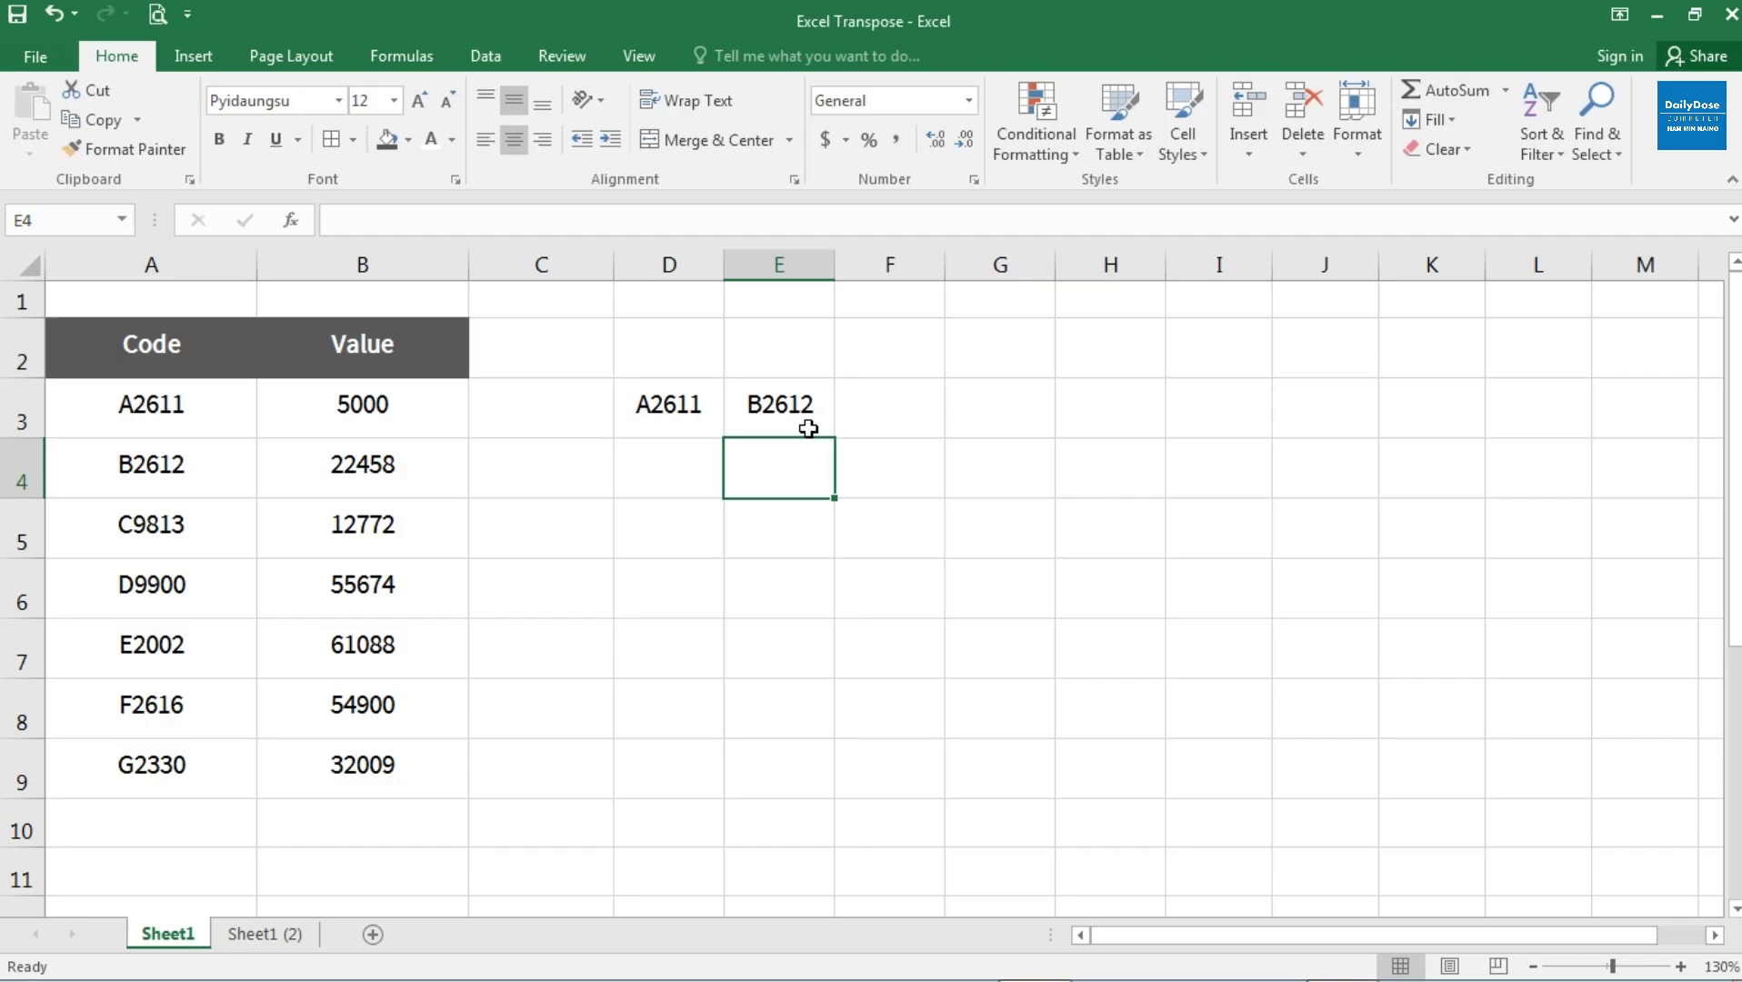
Step: Fill the D3 formula across to G3 and compare the copied references with source row A3:B3 and the codes in A3:A9
click(675, 417)
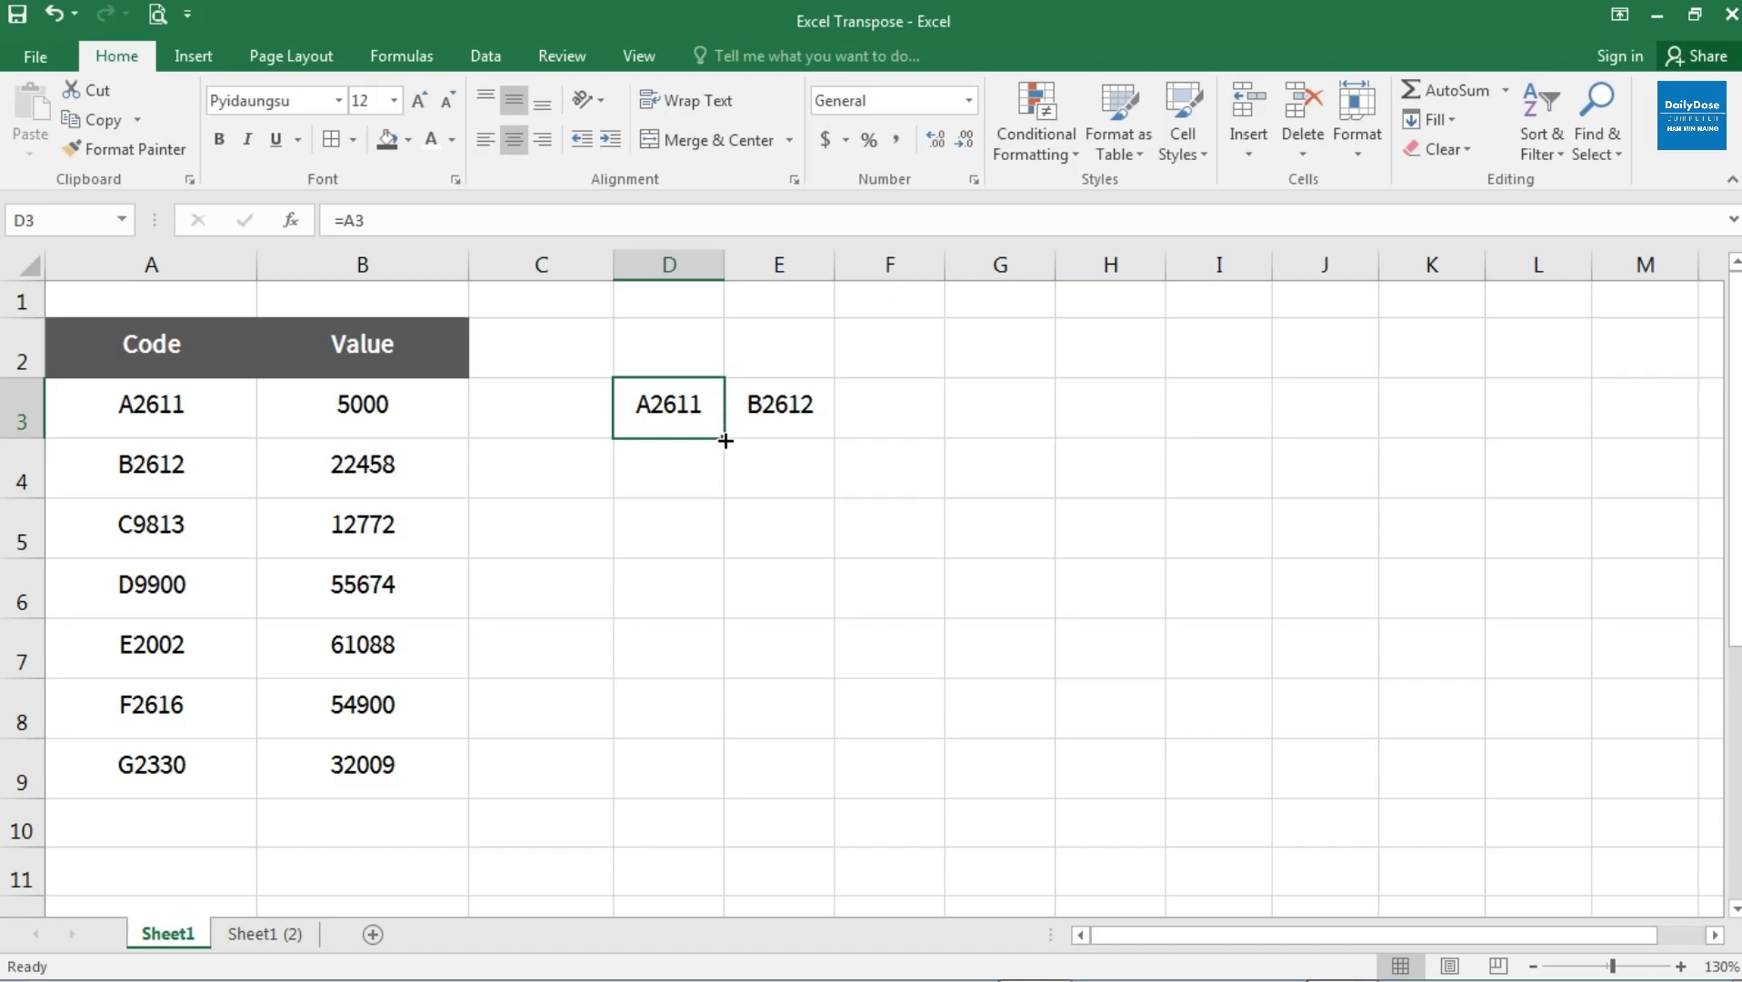
drag(725, 441, 1018, 445)
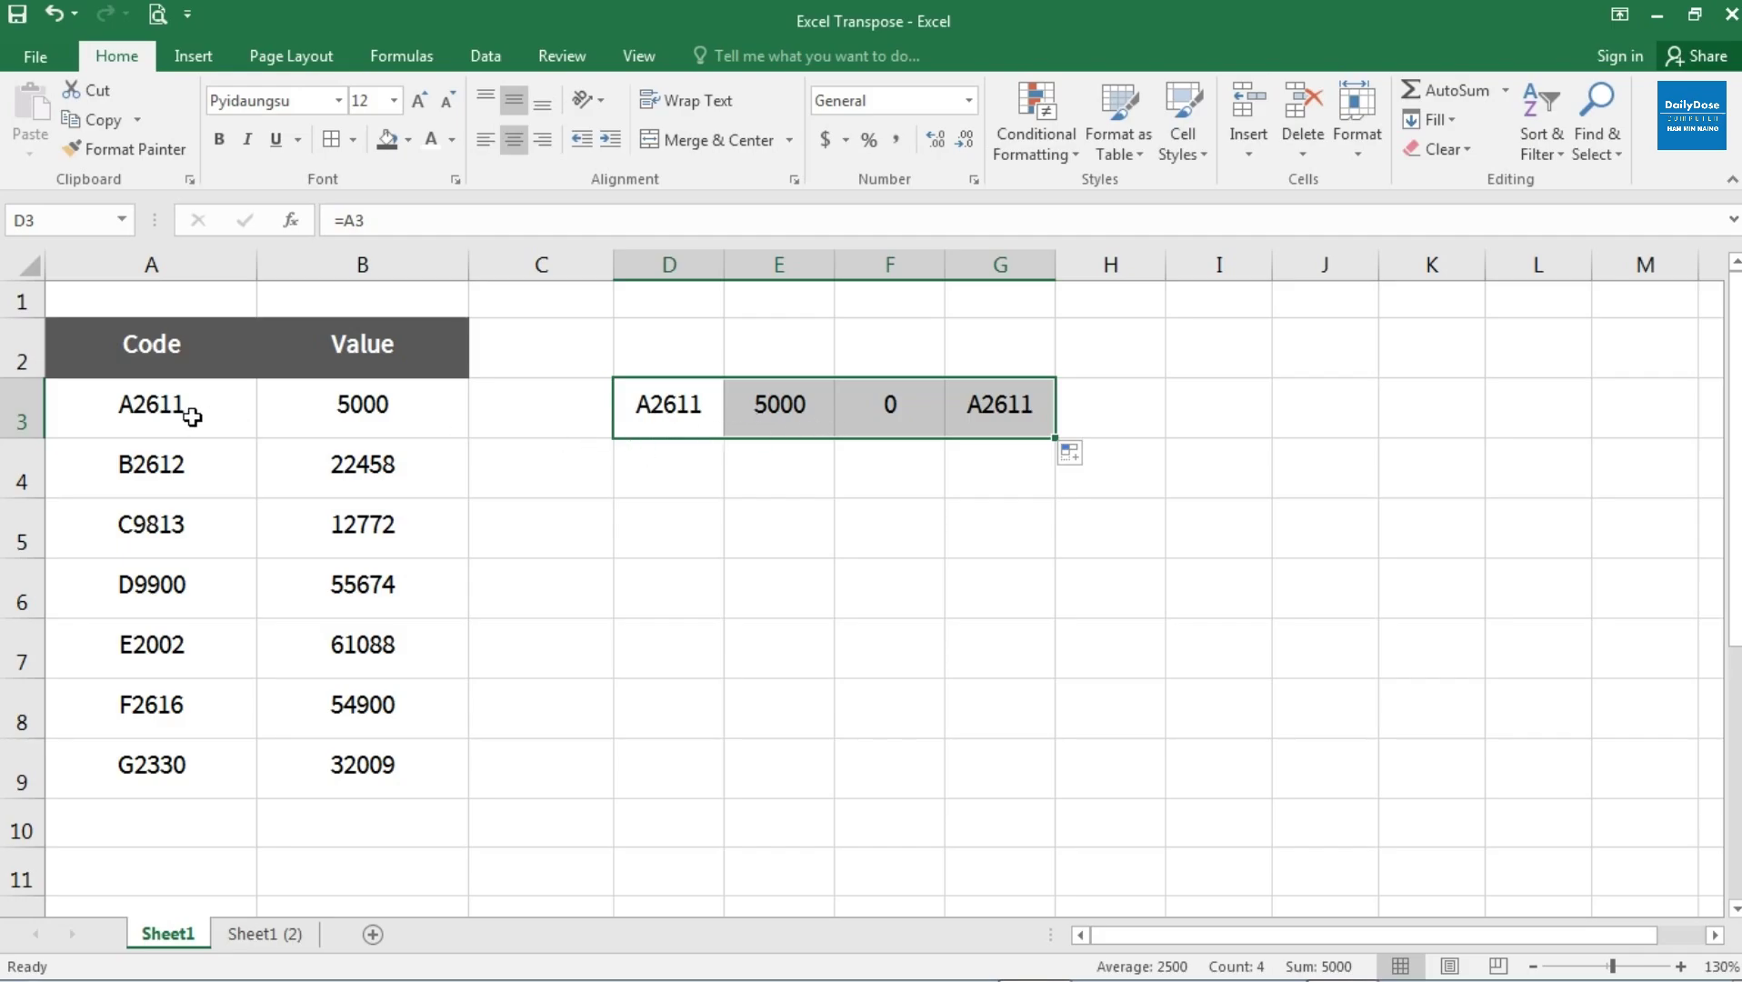
drag(200, 407, 350, 412)
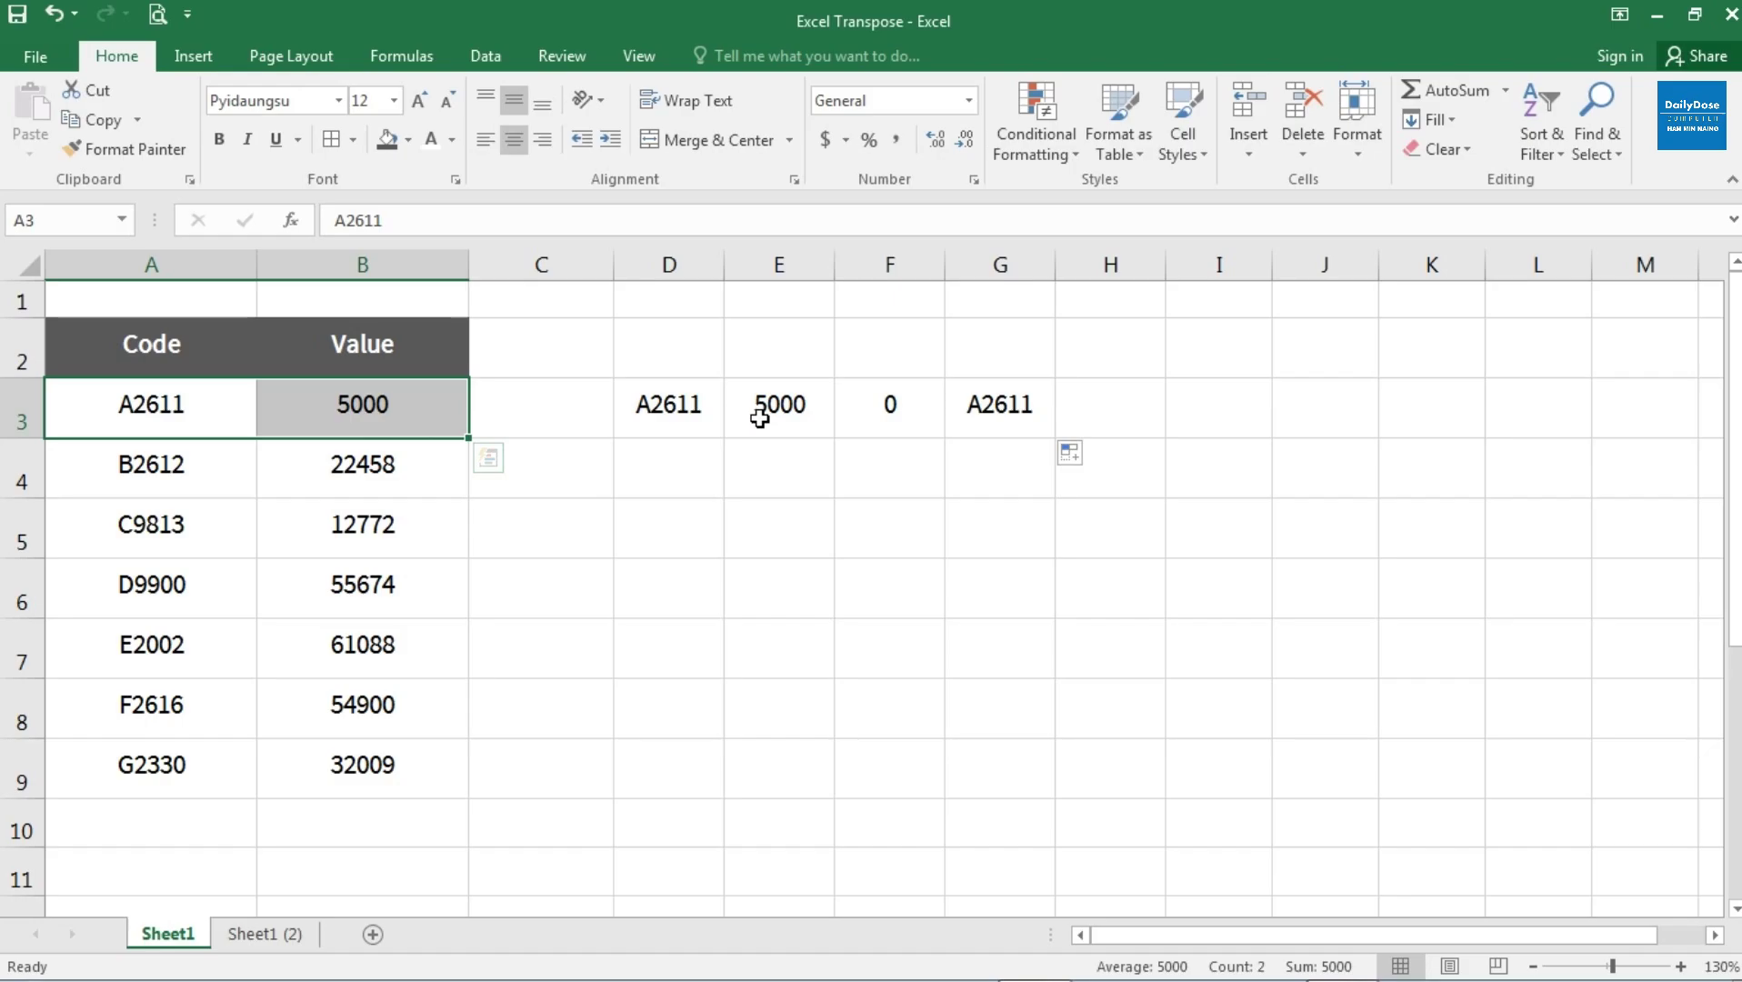
click(153, 405)
drag(168, 507, 183, 761)
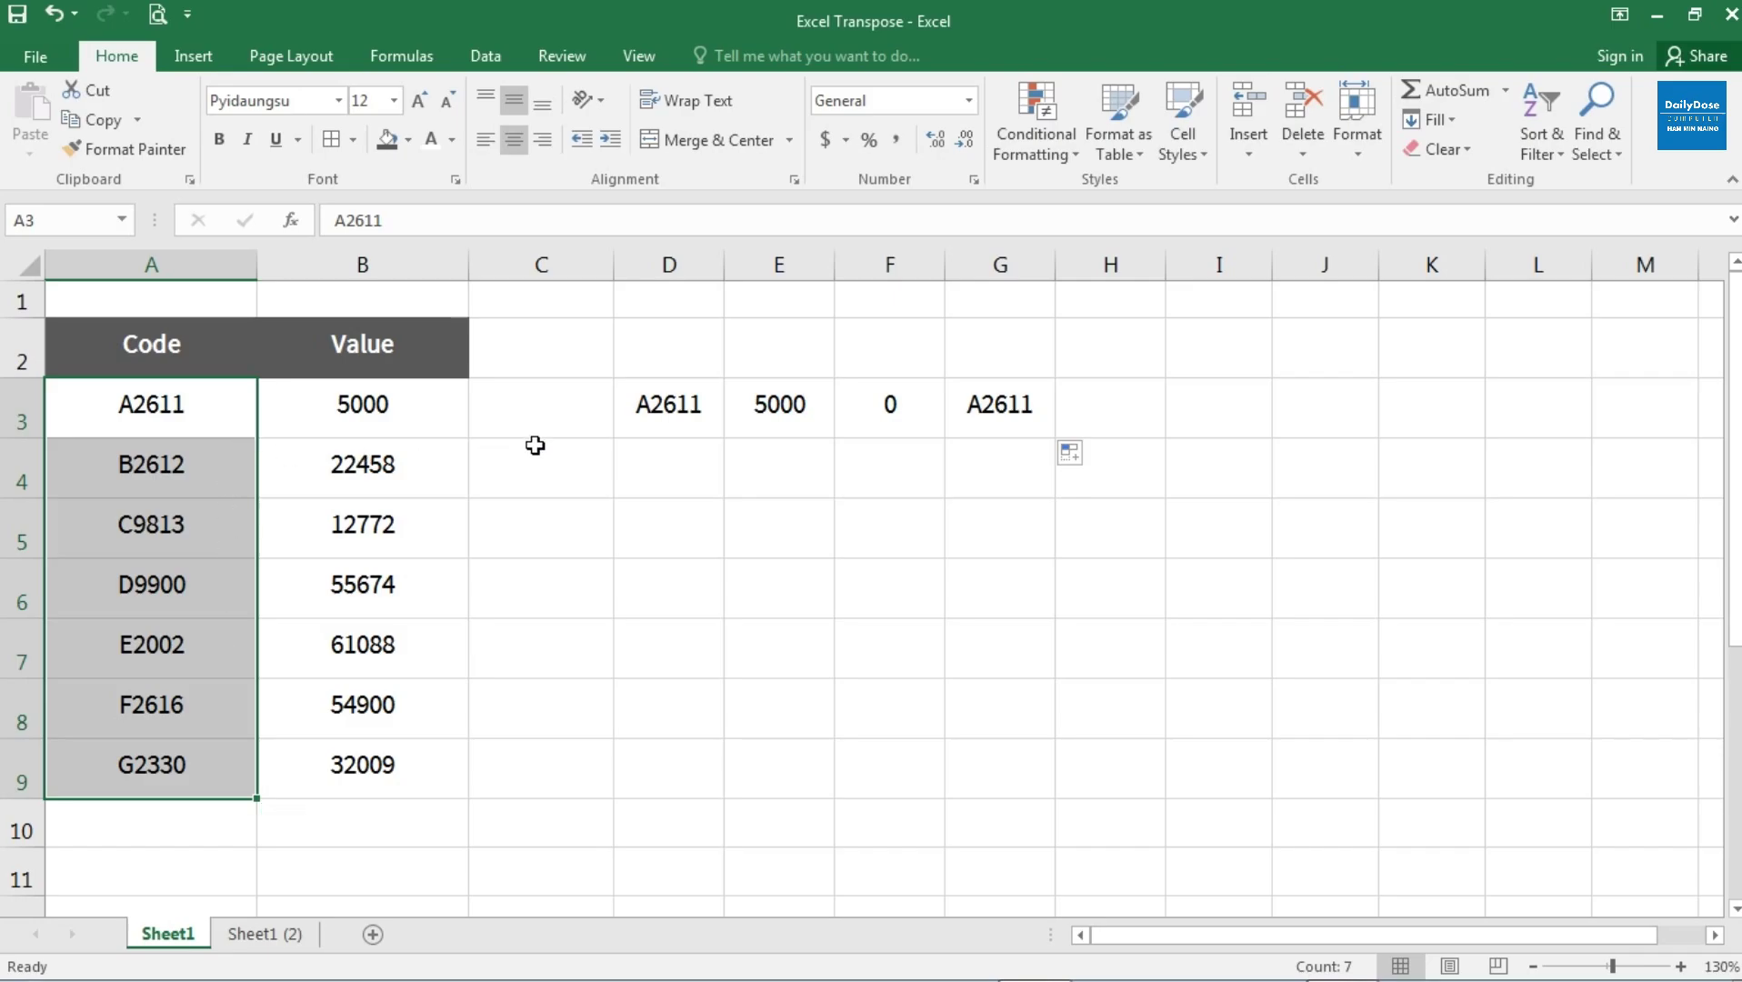
Step: Undo the linked formulas in D3:G3 and enter the plain text A3 in cell D3
click(691, 425)
key(ctrl+z)
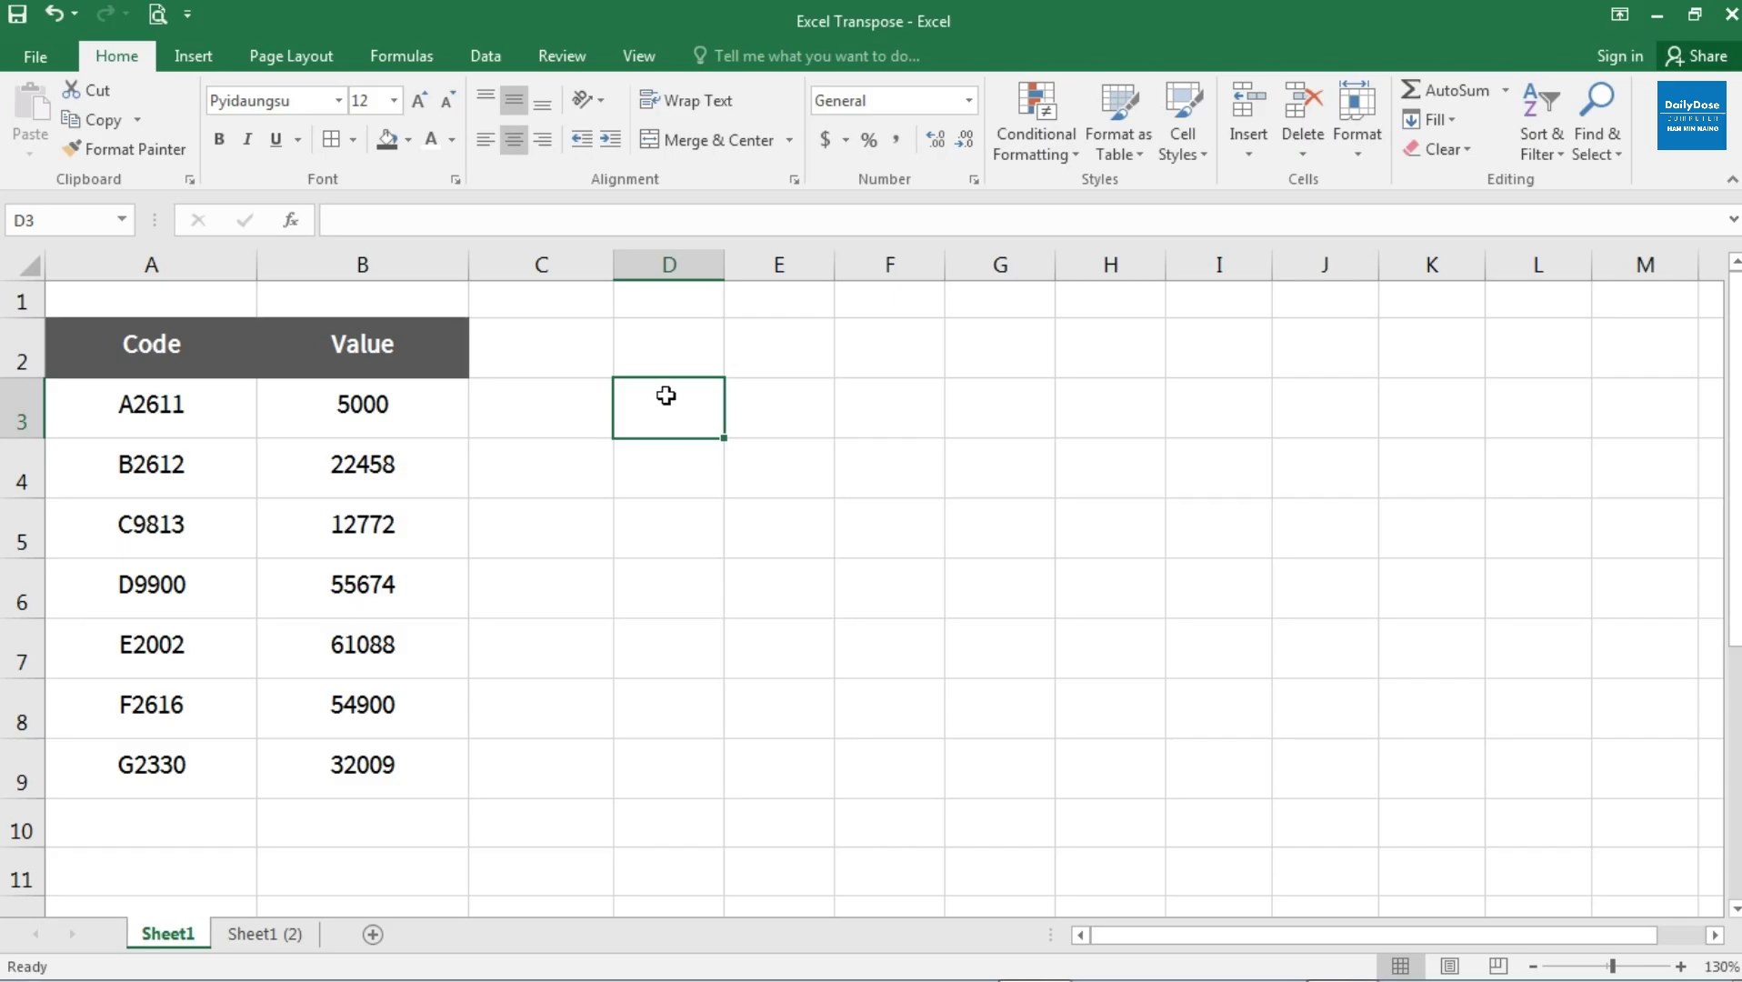
click(164, 411)
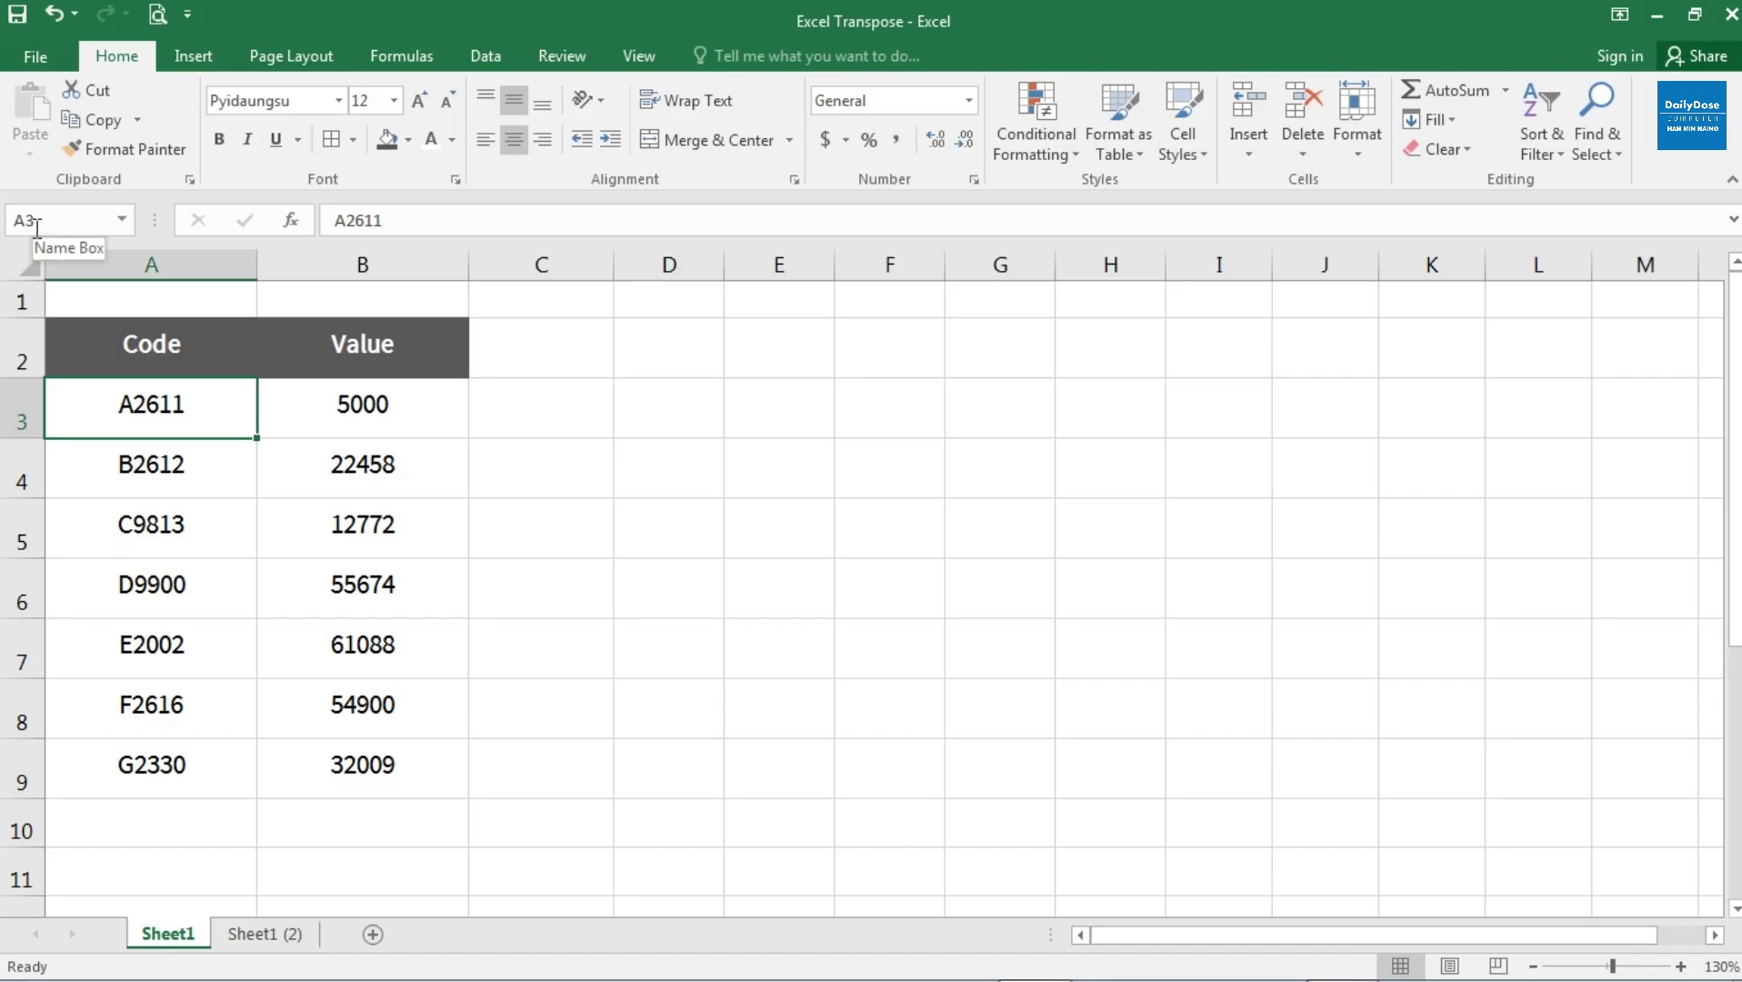
click(674, 424)
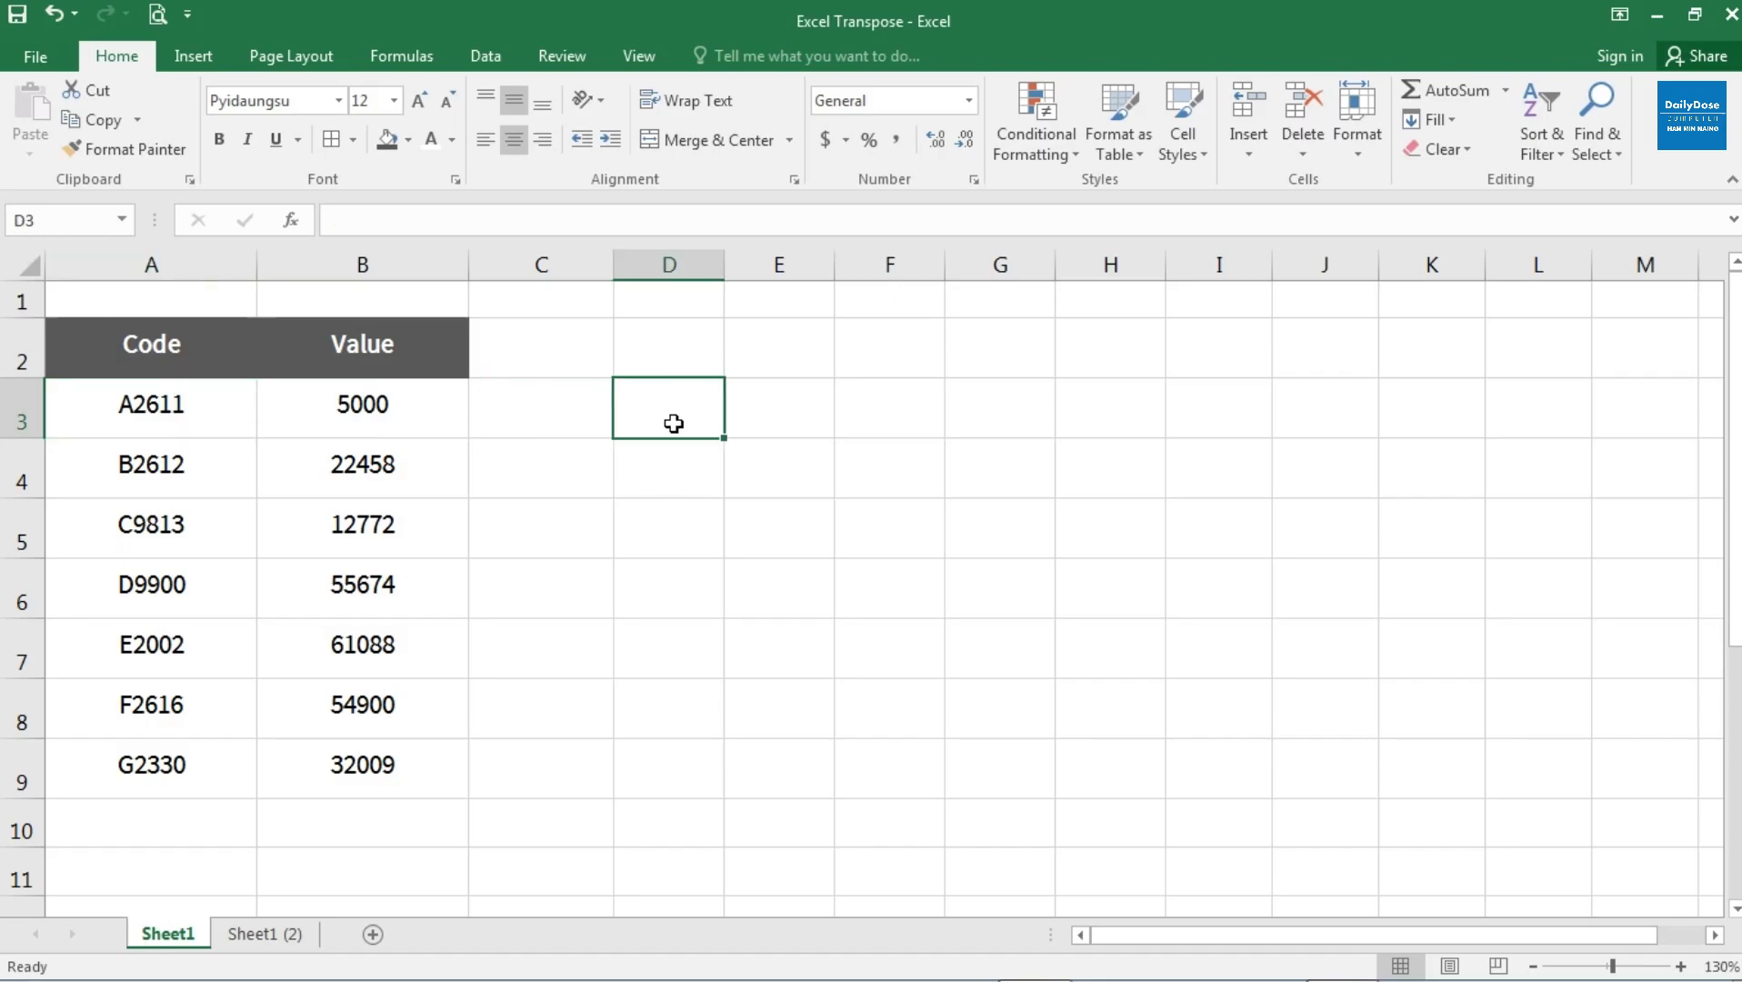
text(A3)
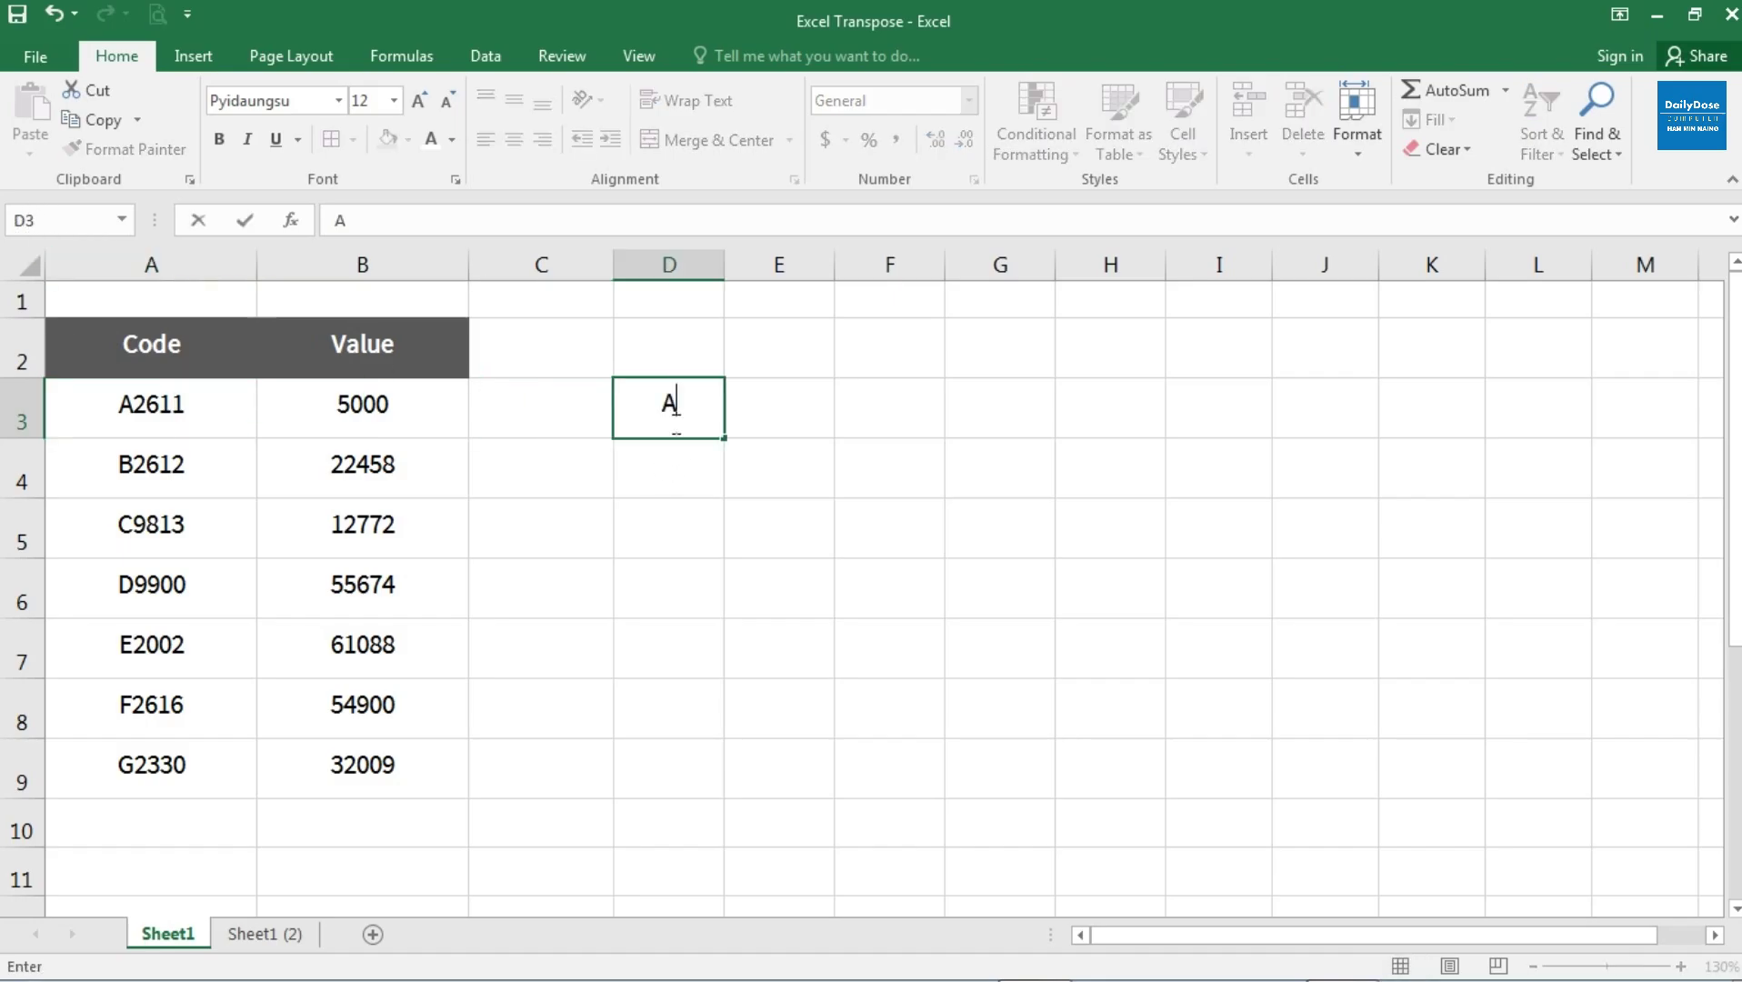
click(698, 466)
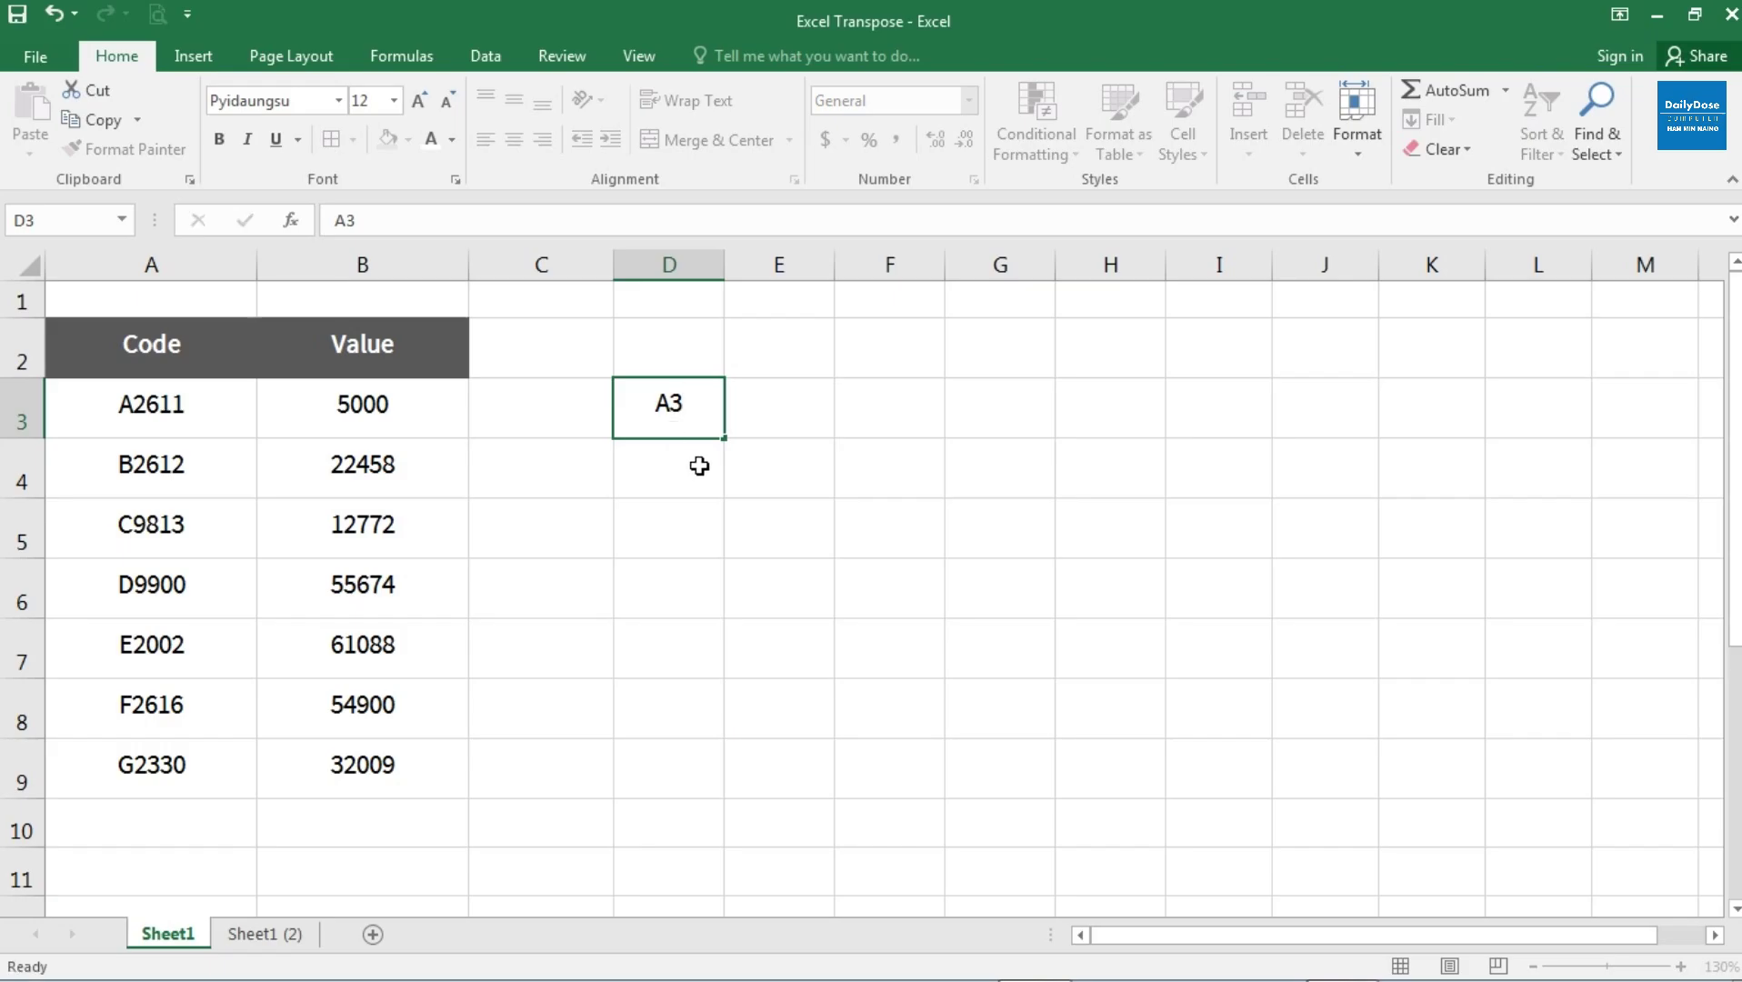
Step: Enter the plain text B3 in cell D4 and compare D3:D4 with source cells A3:B3
click(363, 408)
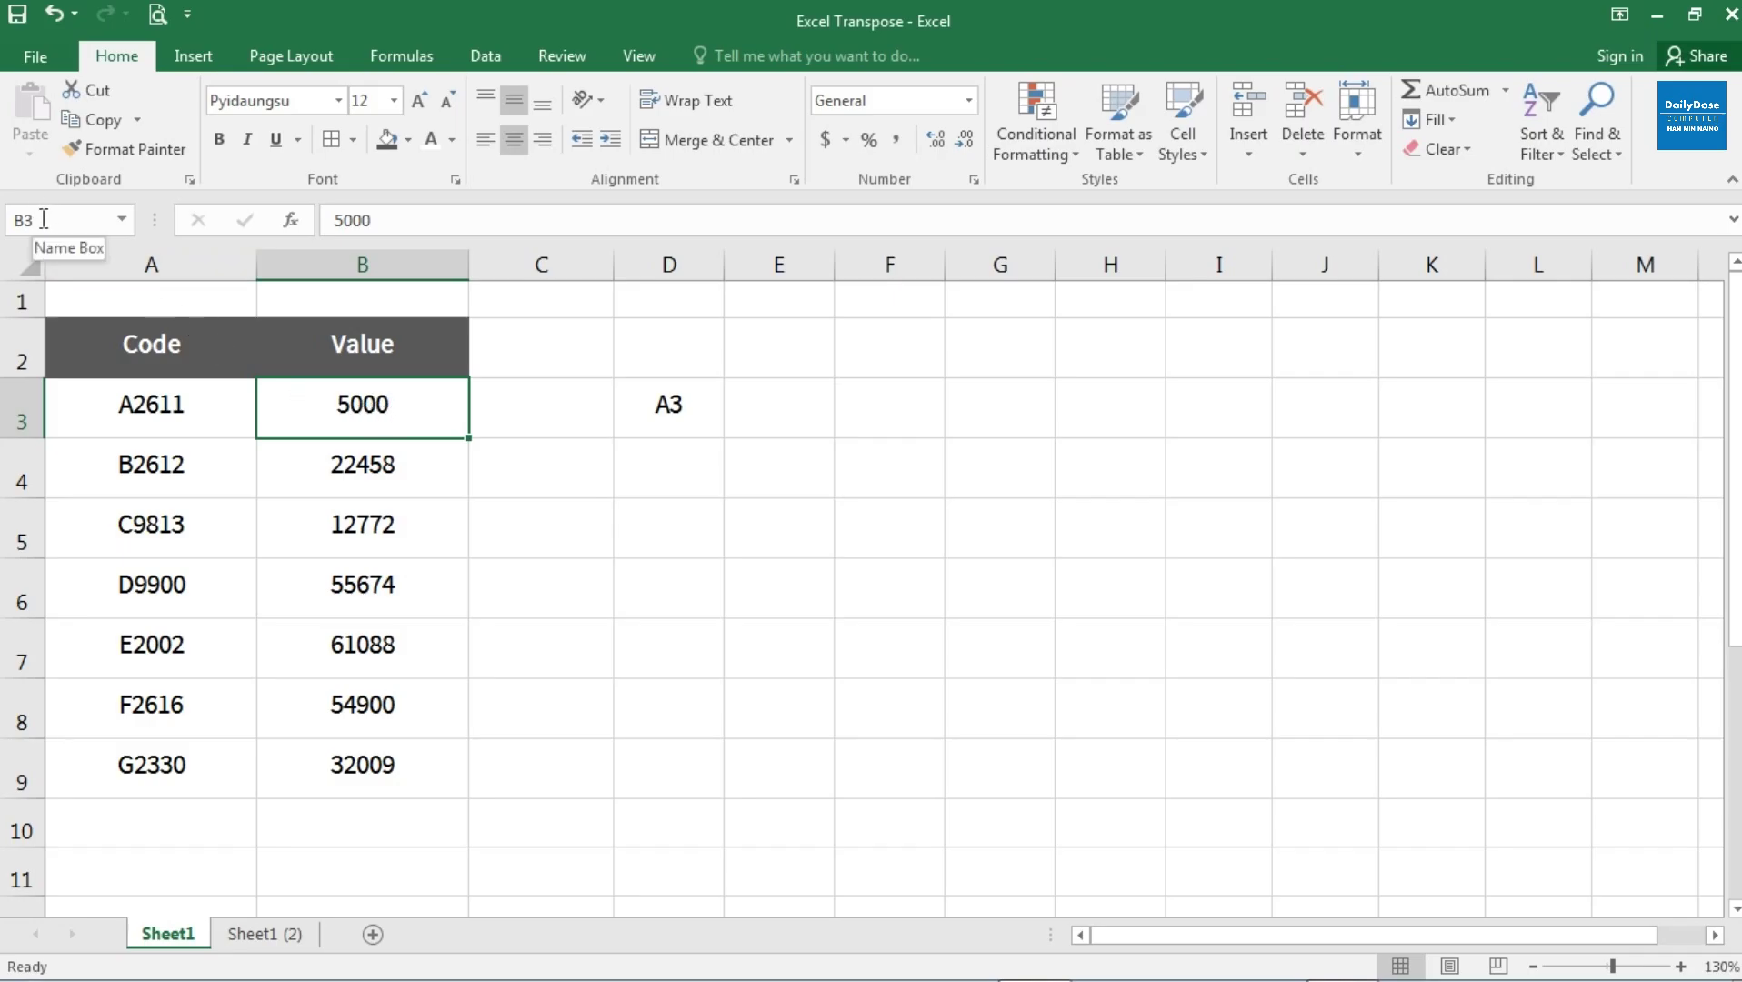
click(671, 474)
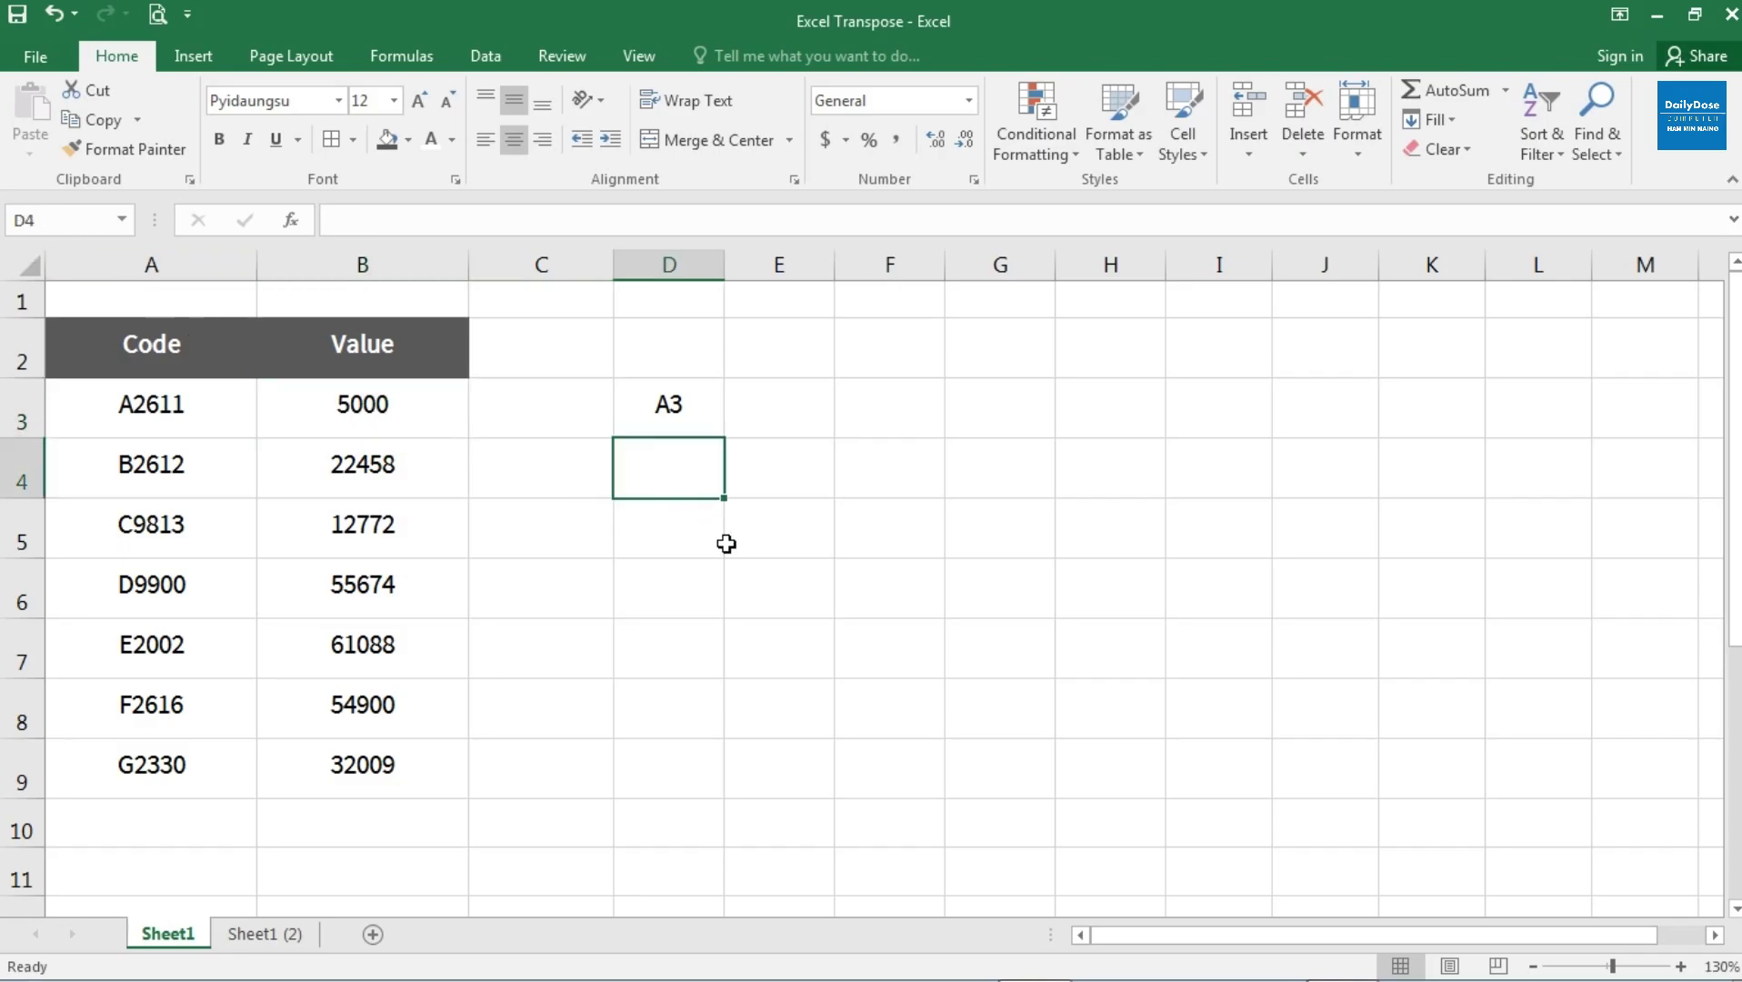
text(B)
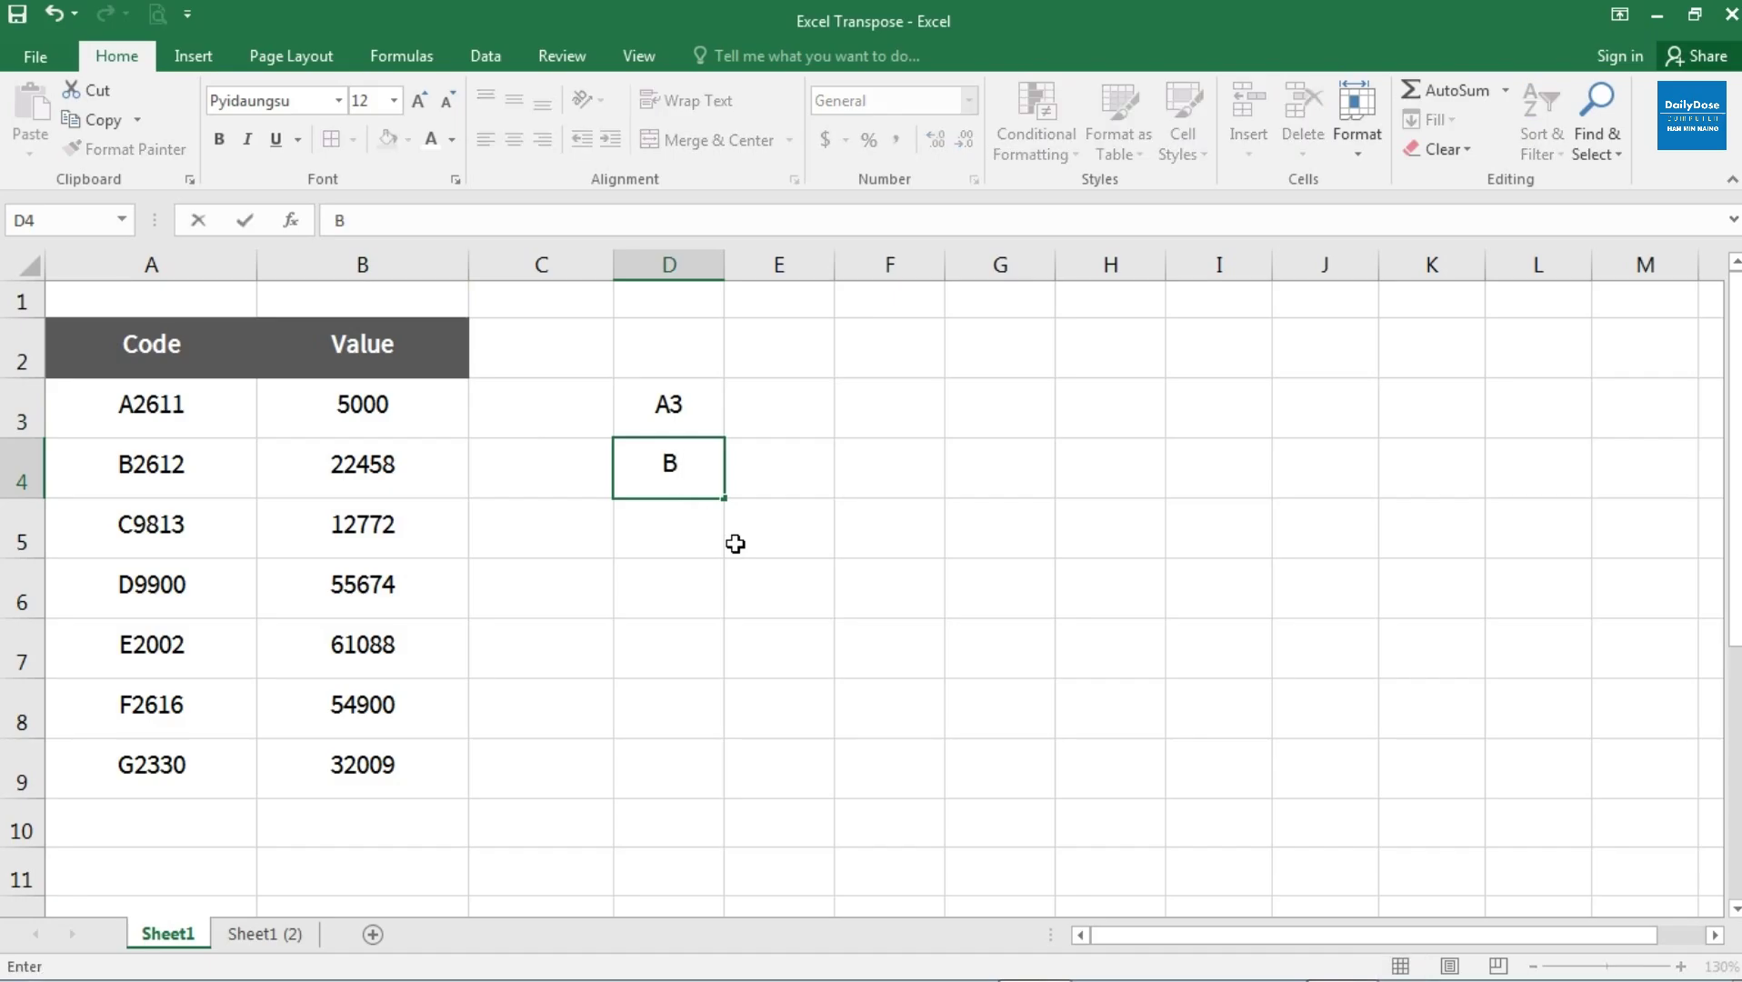
text(3)
click(714, 420)
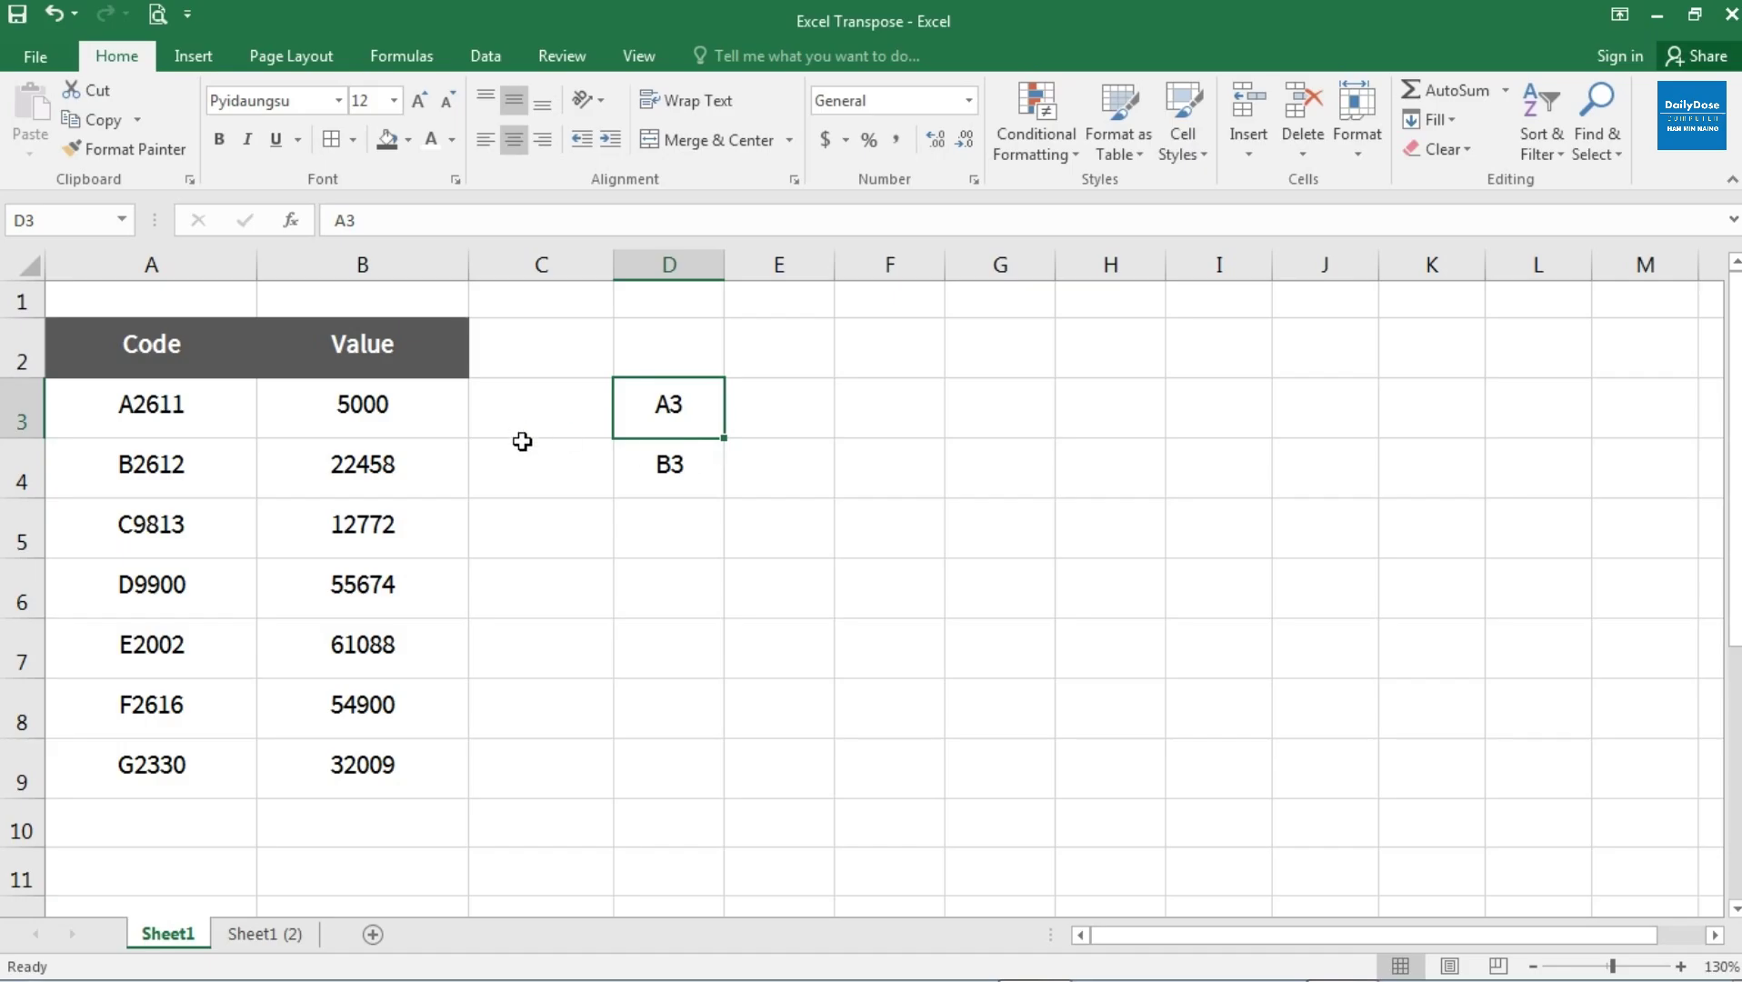
drag(166, 407, 373, 409)
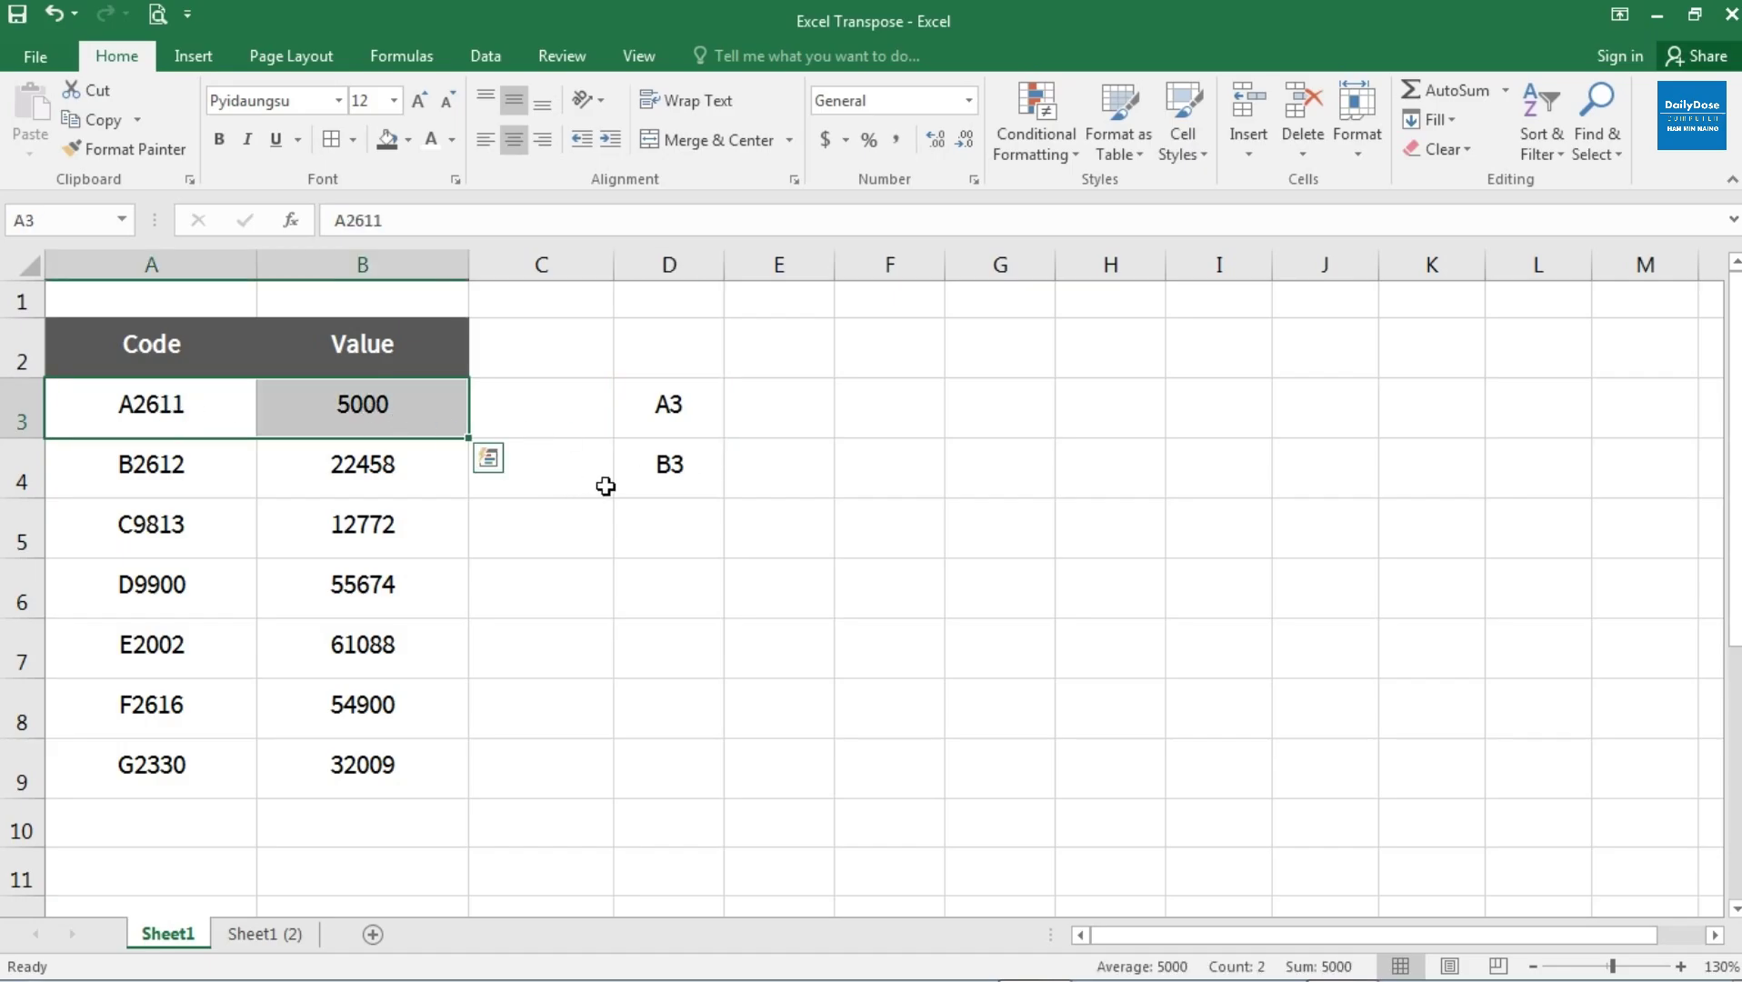
drag(669, 406, 679, 472)
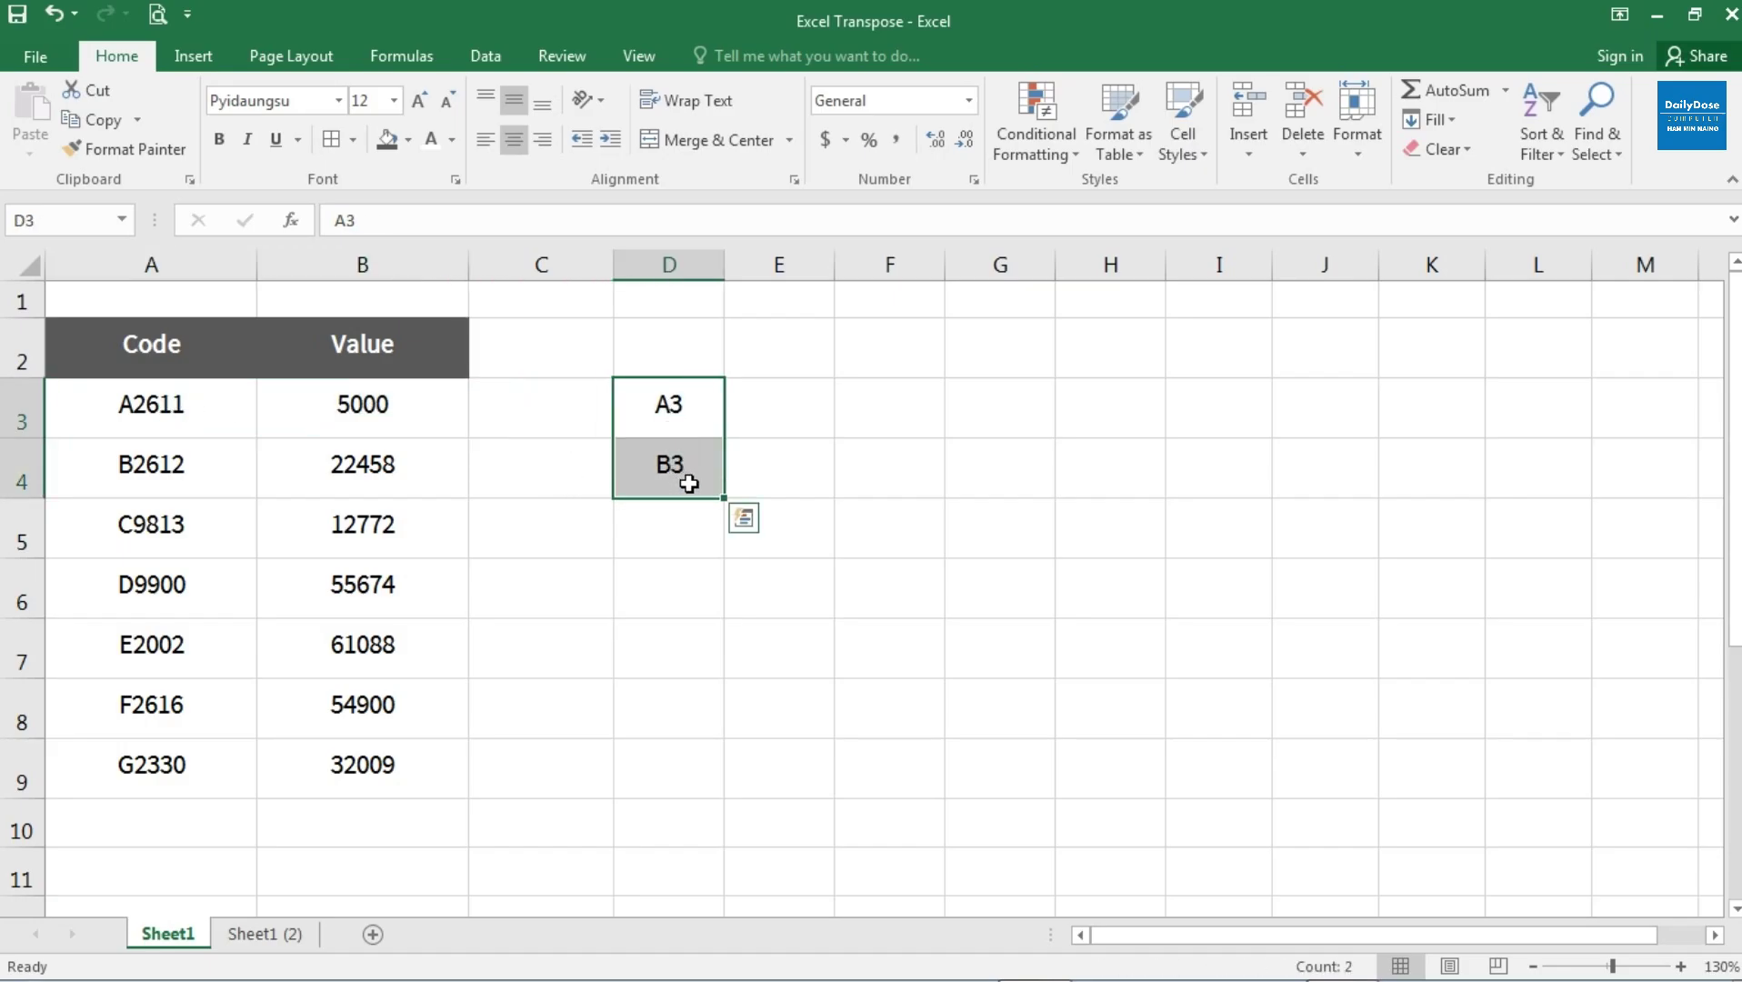
click(666, 415)
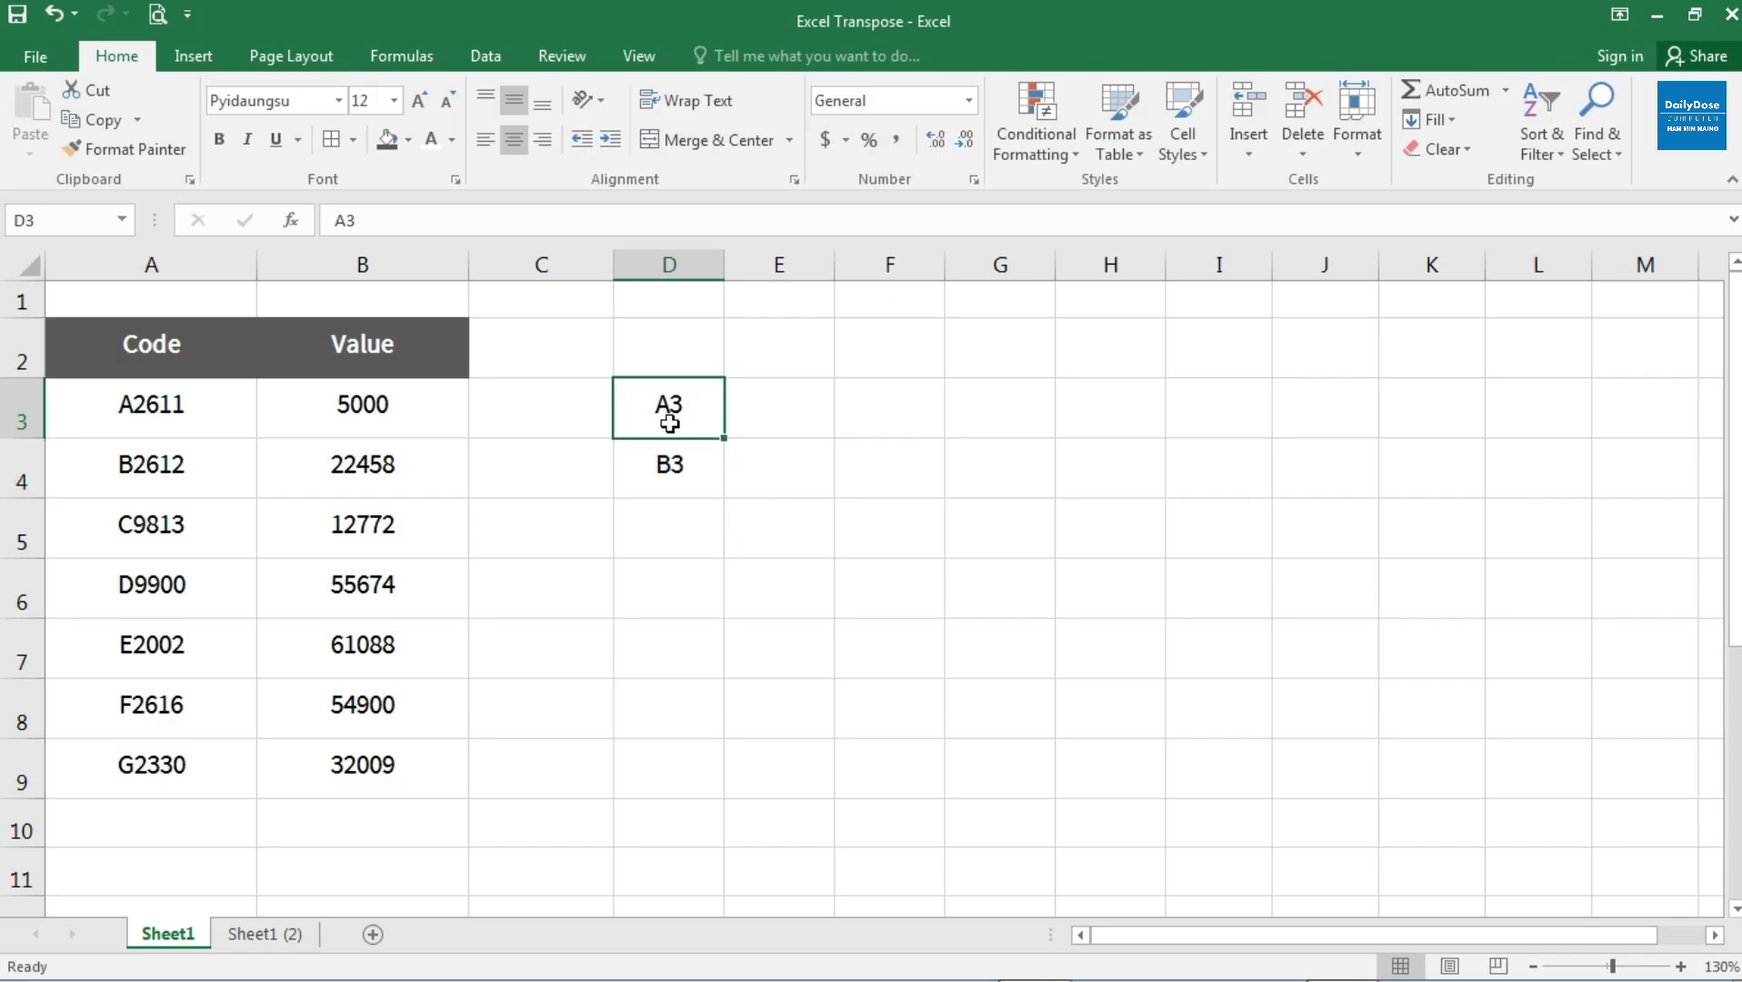
Step: Prefix the text references in D3 and D4 with hmn, giving hmnA3 and hmnB3
double_click(656, 406)
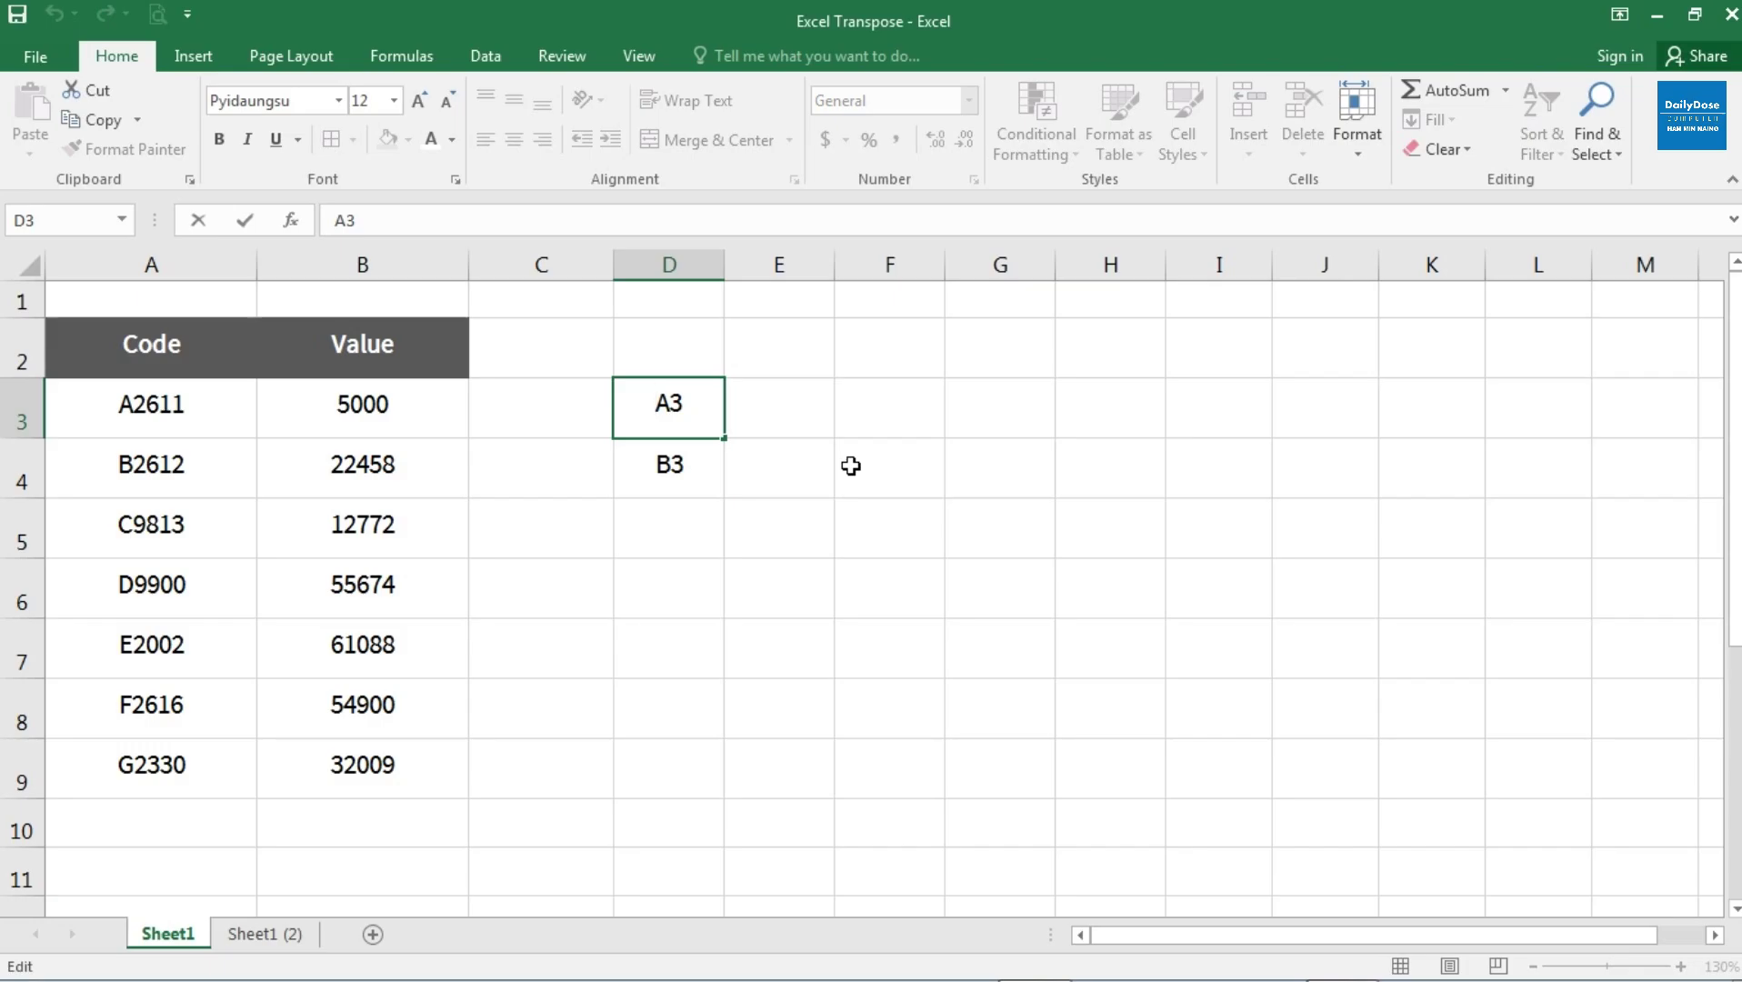
text(hmn)
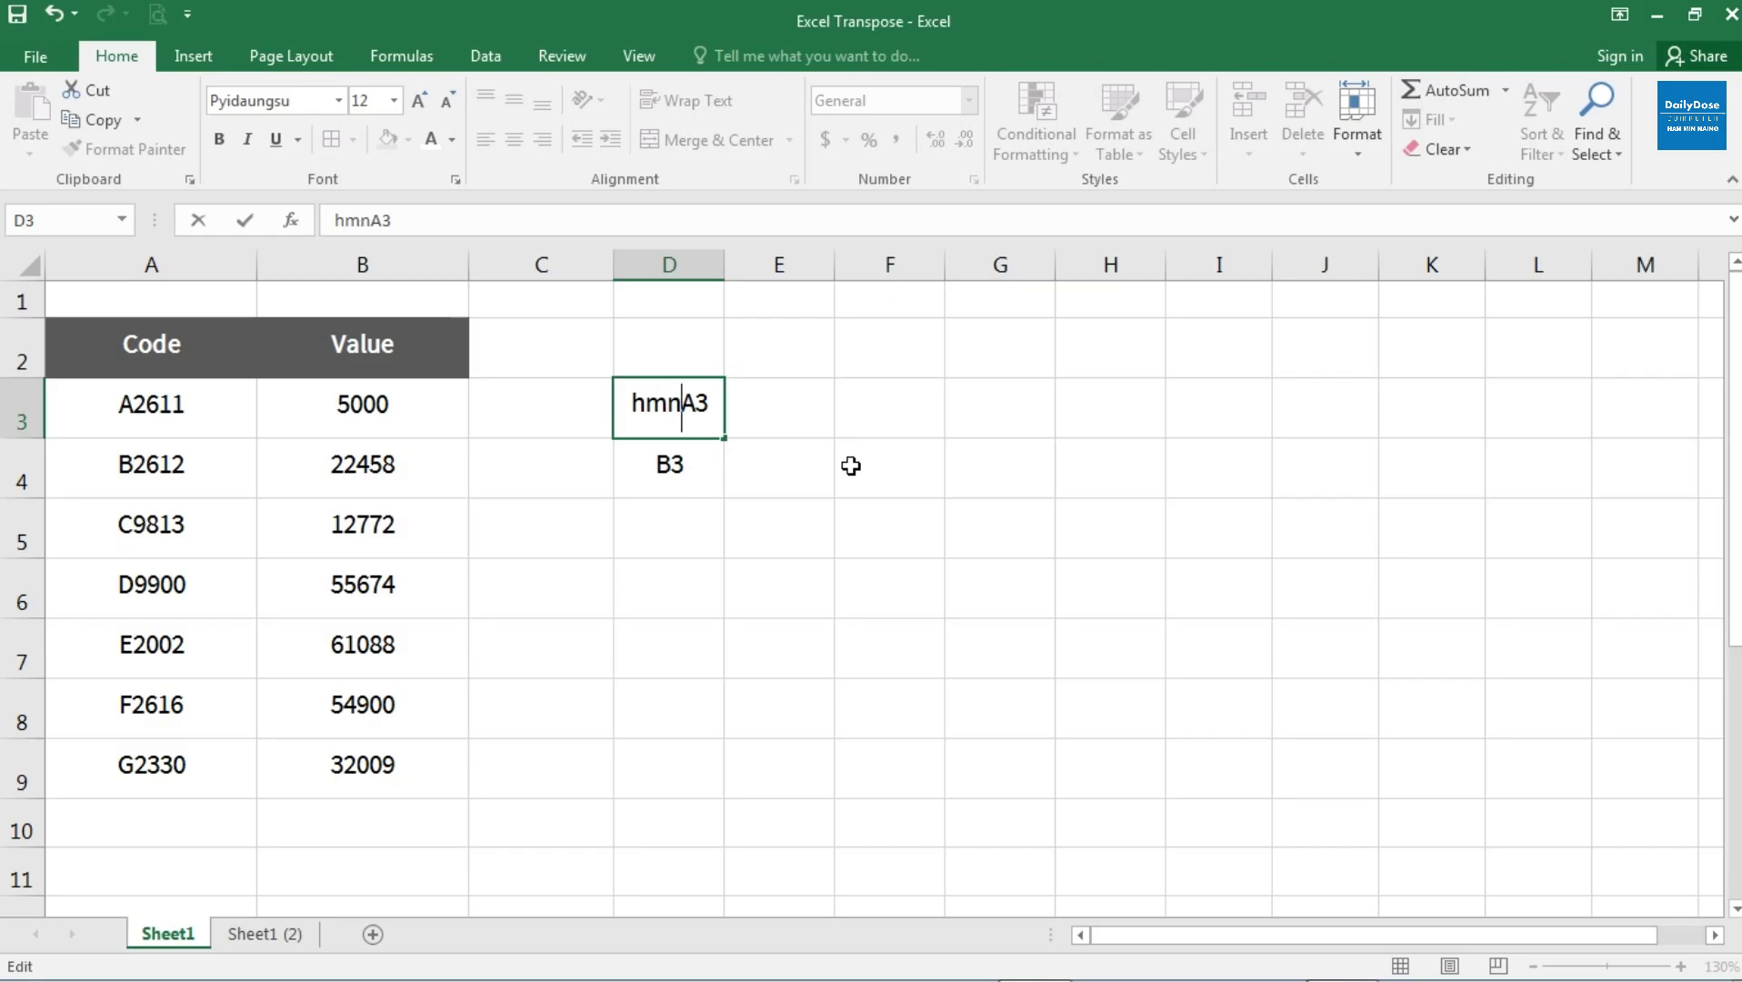
double_click(659, 465)
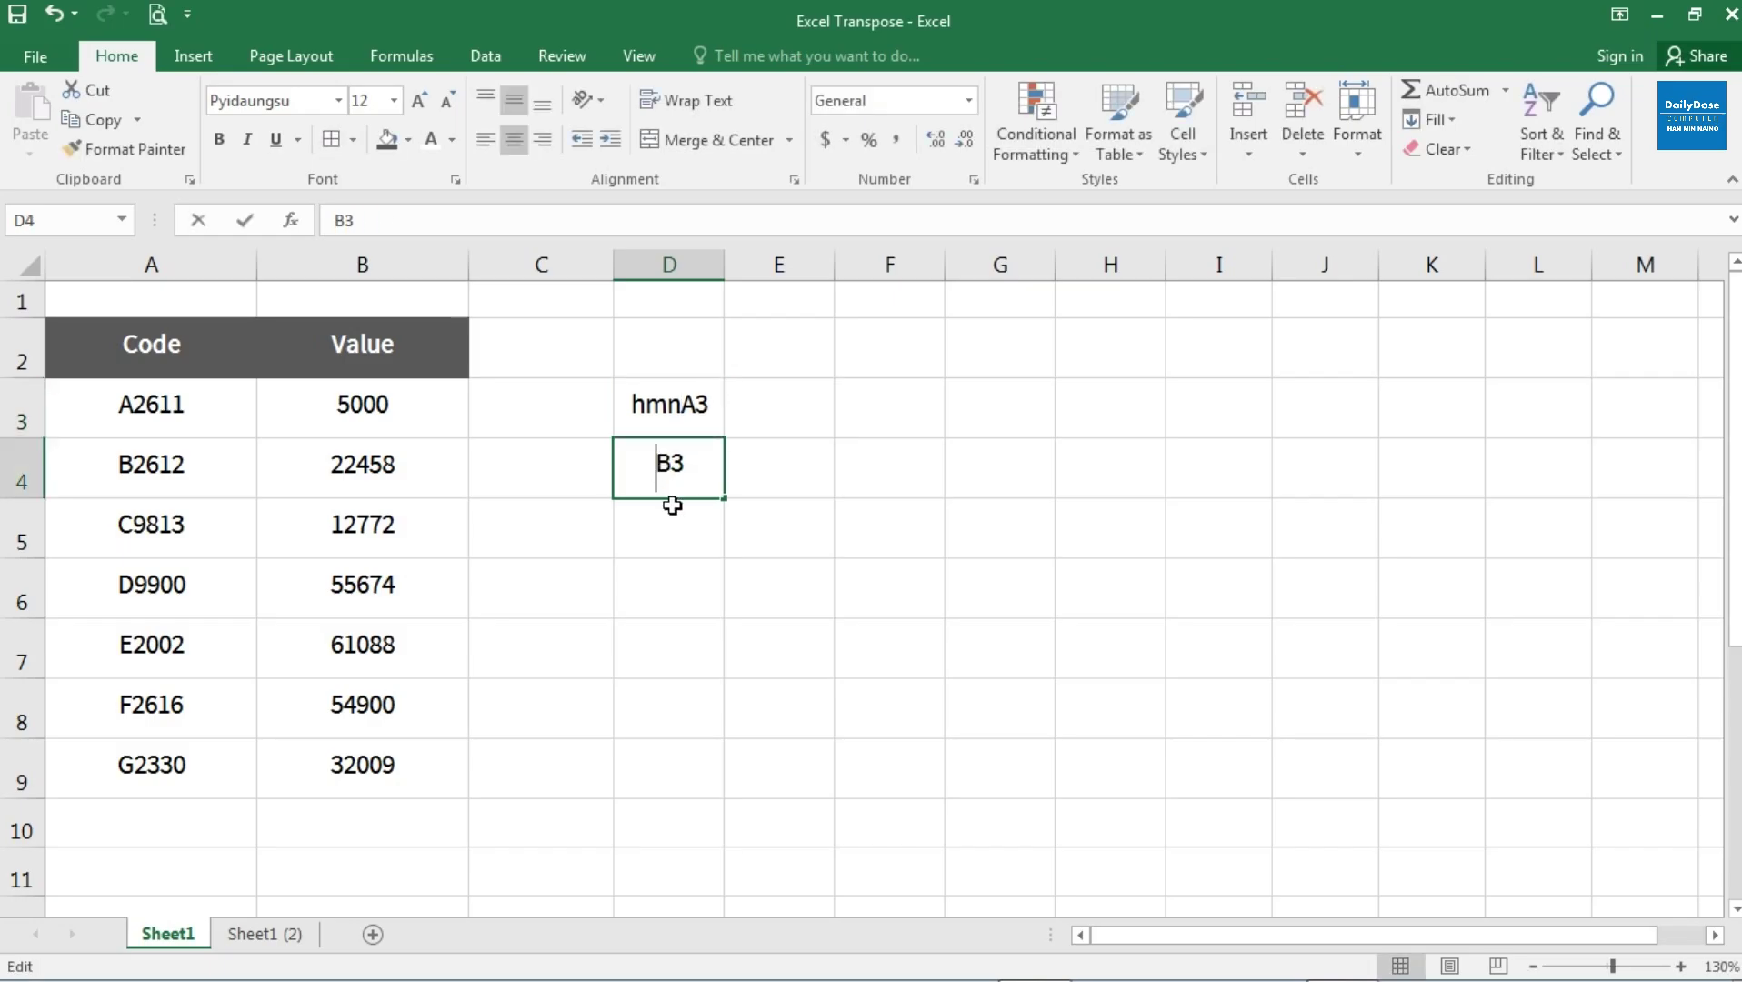
text(hmn)
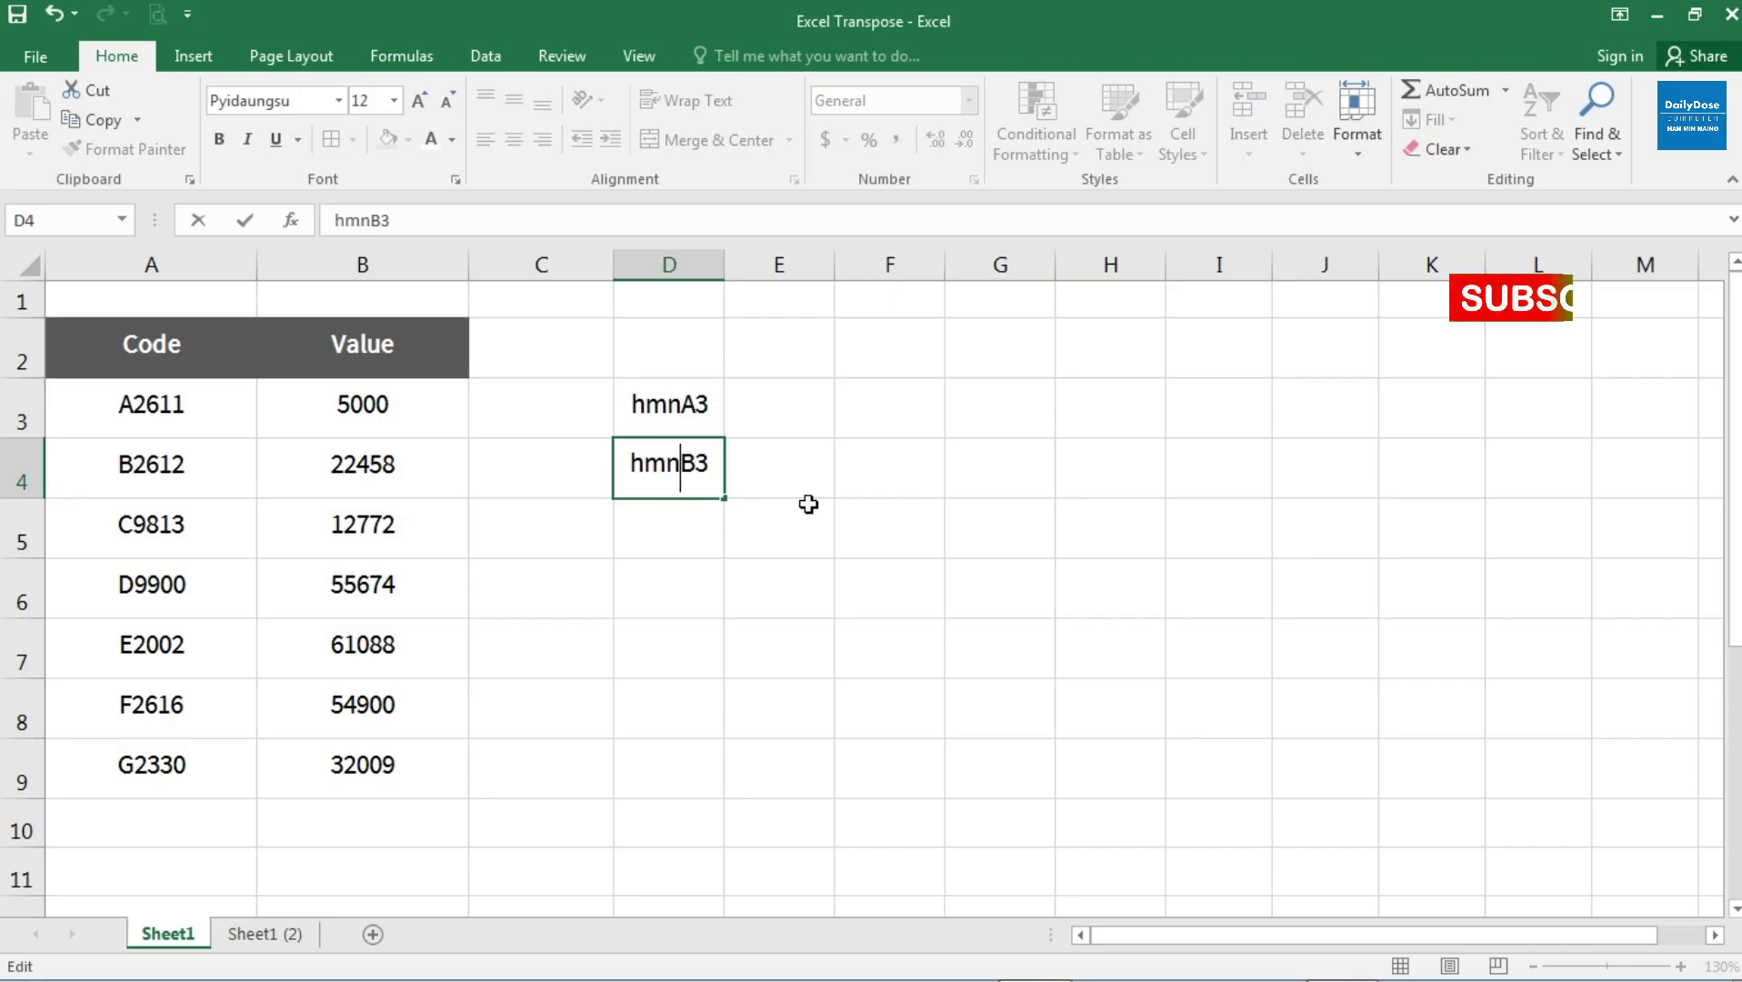
click(791, 496)
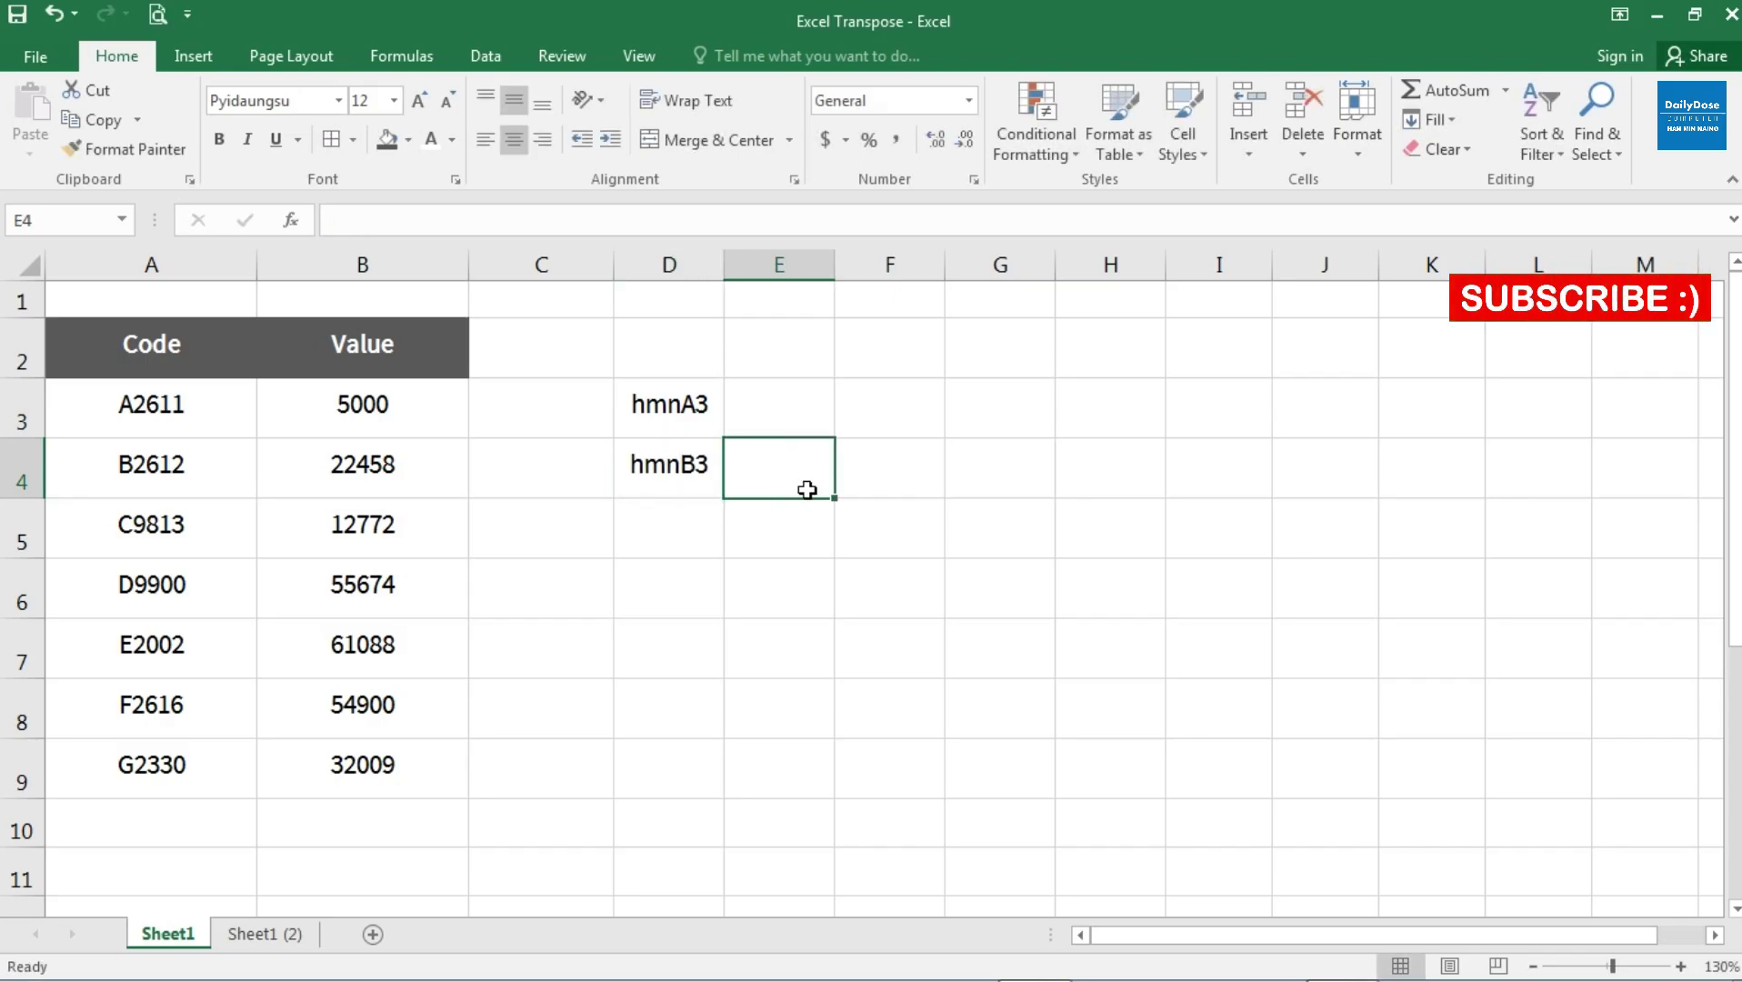
Step: Fill the prefixed references in D3:D4 across to column J, ending with hmnA9 and hmnB9
click(697, 432)
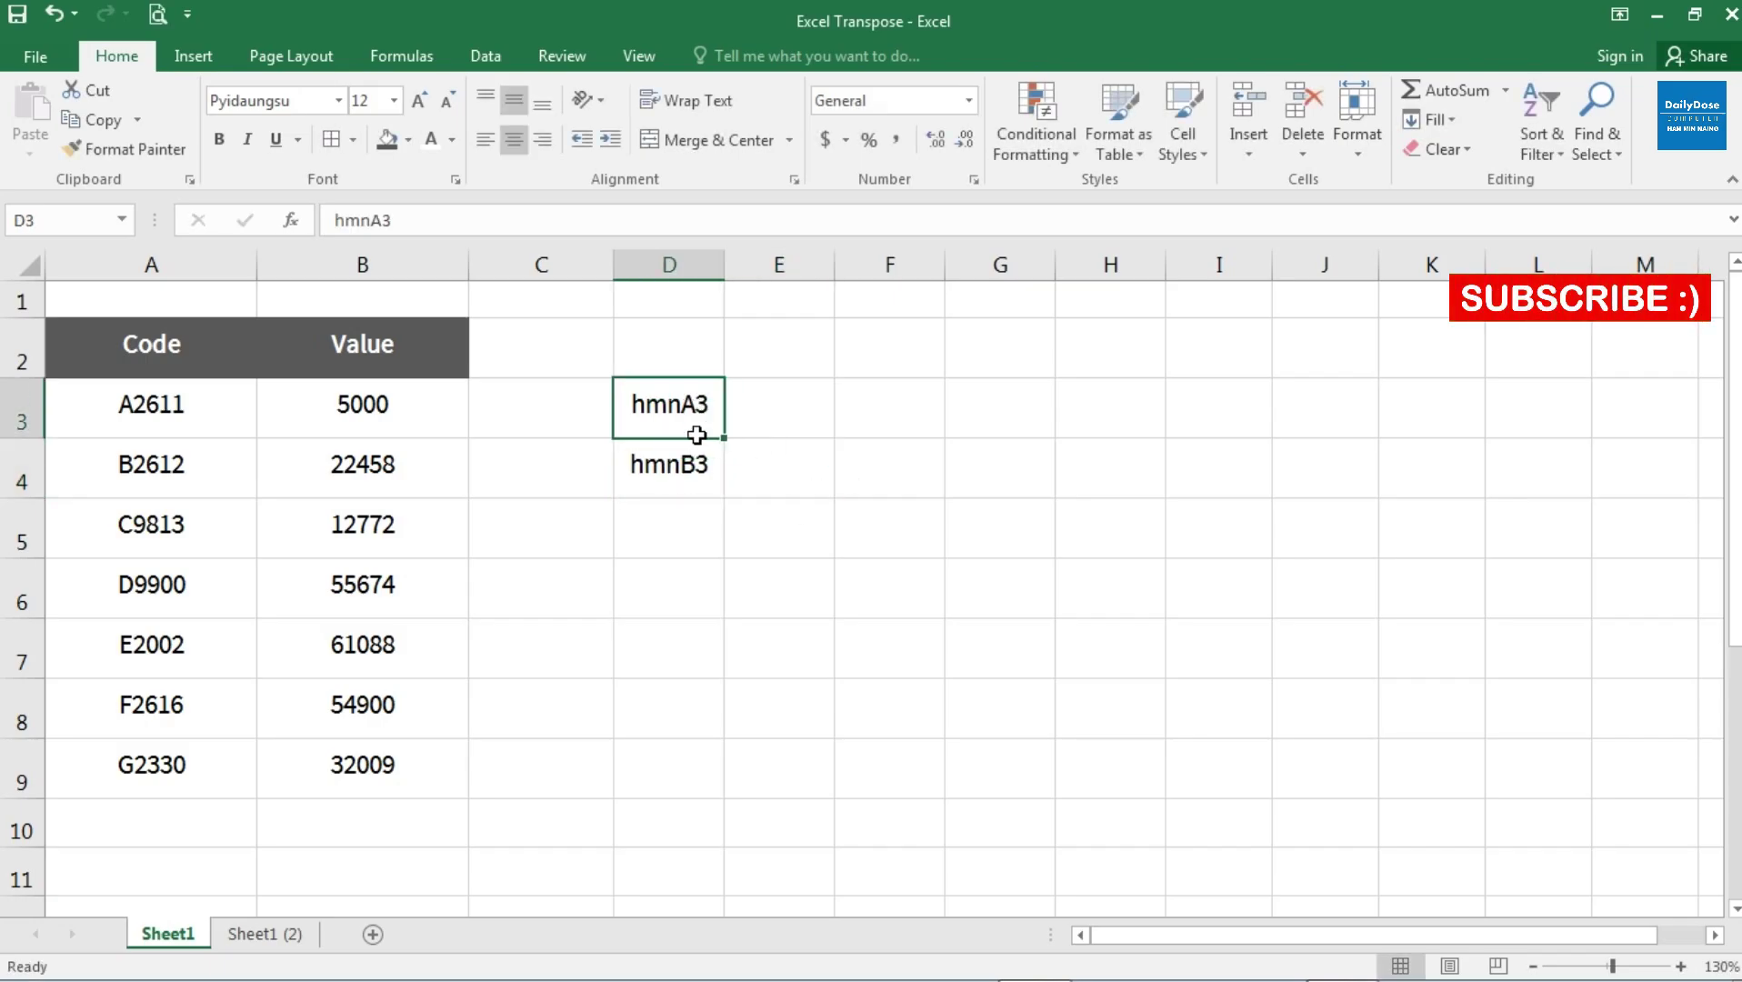
drag(697, 434, 680, 466)
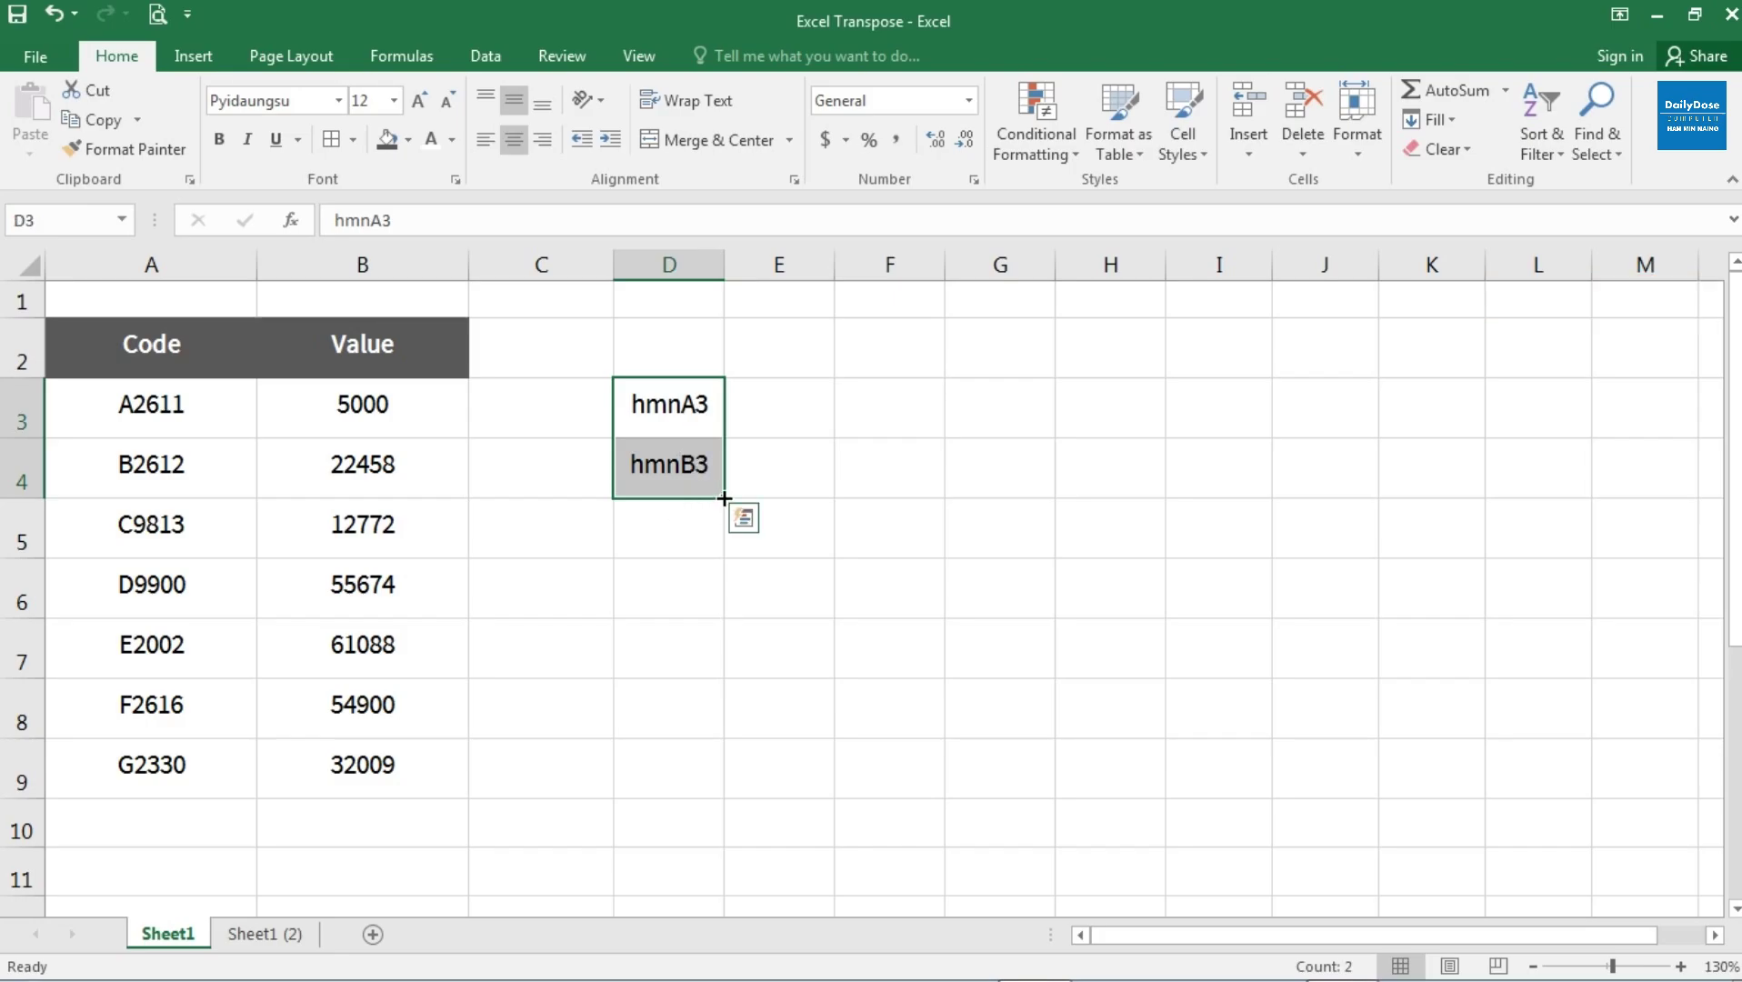
drag(723, 498, 1352, 515)
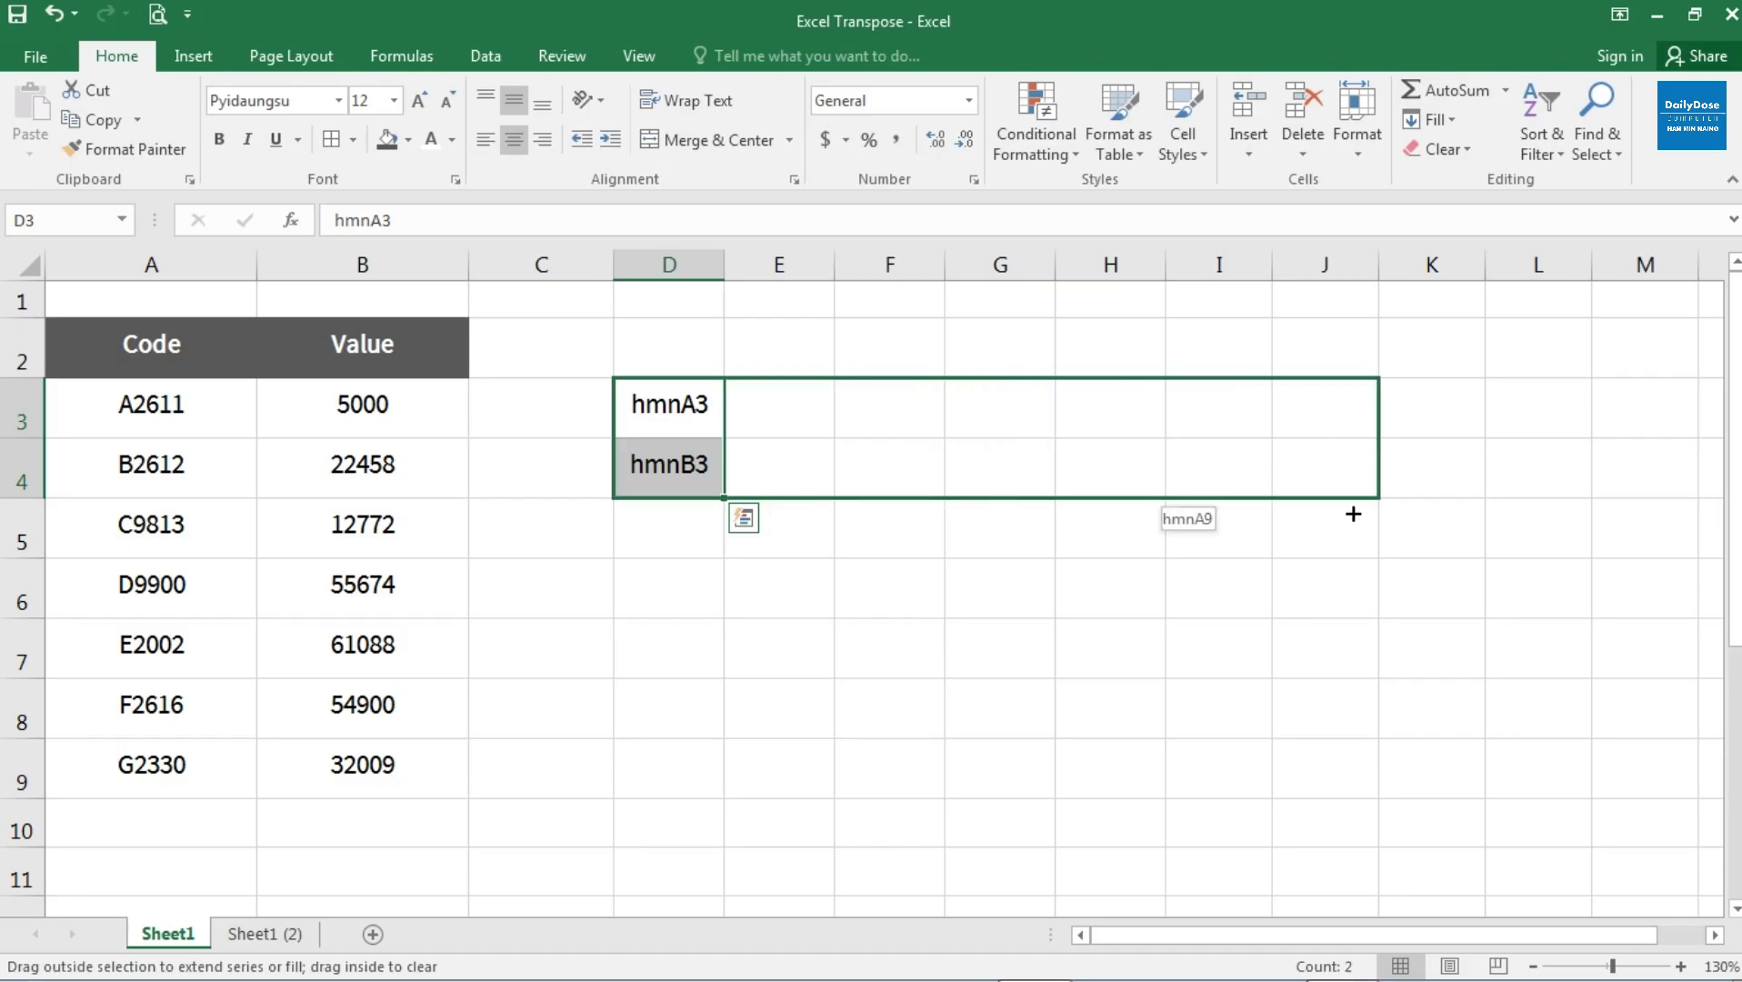
drag(1352, 515, 1350, 510)
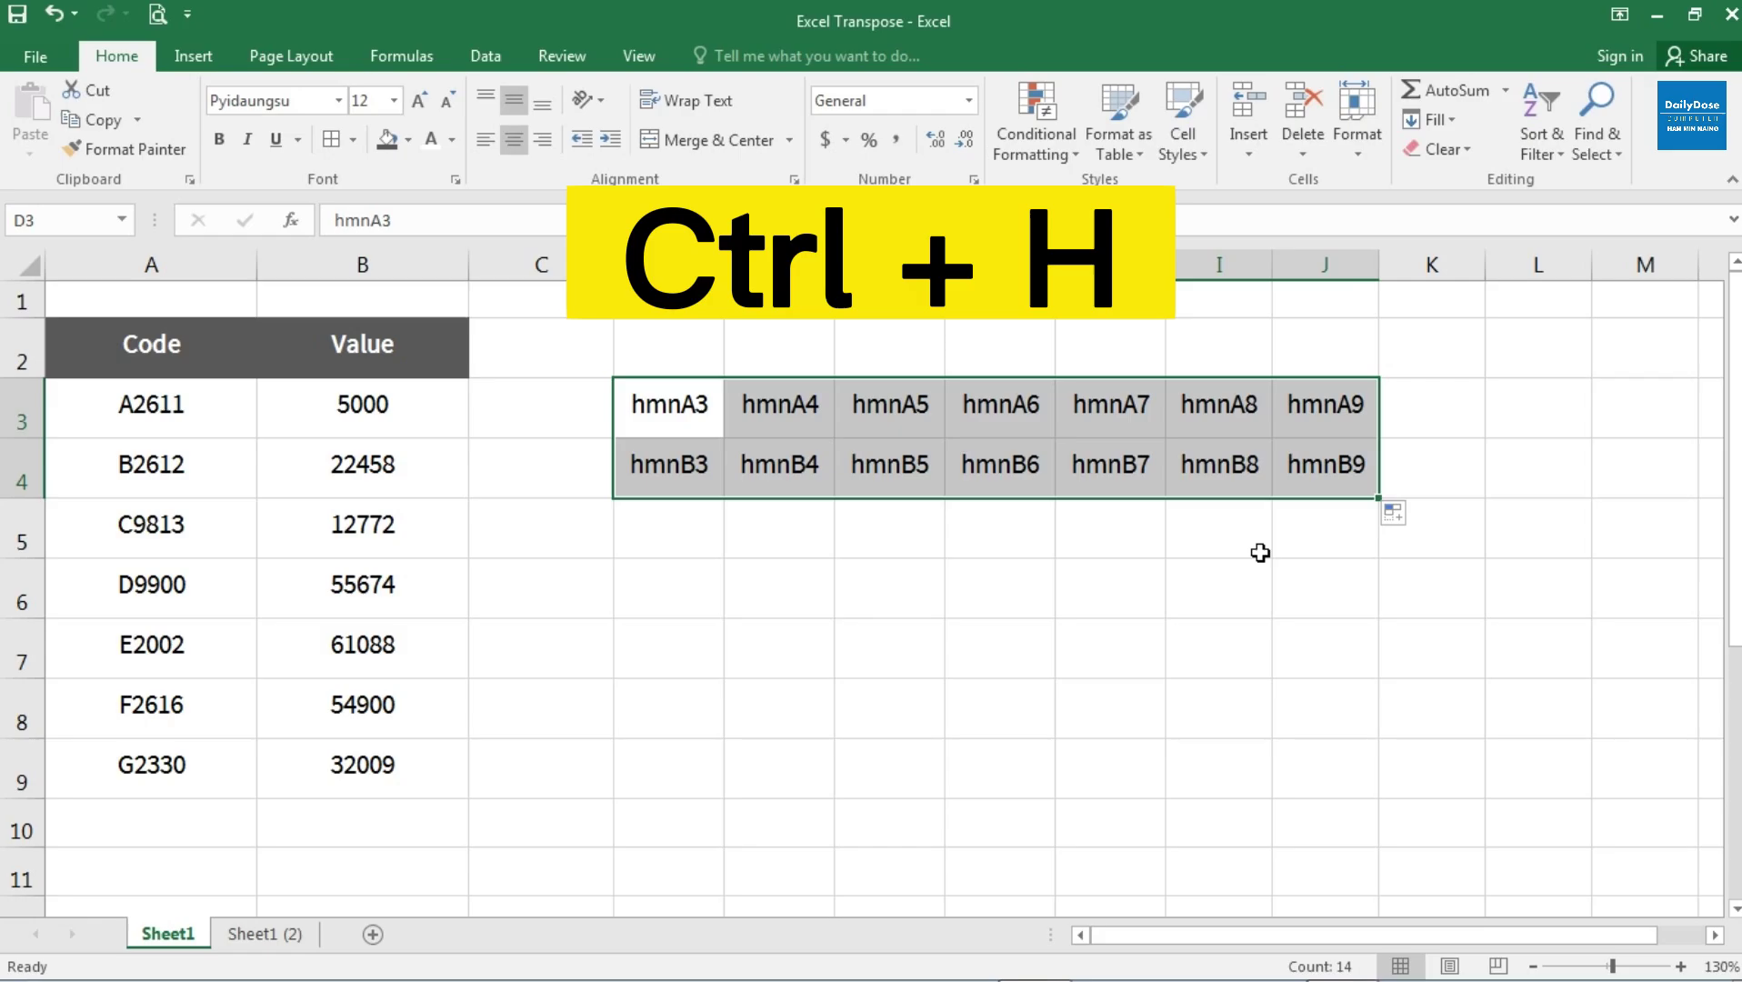
Step: Replace every hmn in D3:J4 with = to turn the text into live cell references, and close the replace dialog
key(ctrl+h)
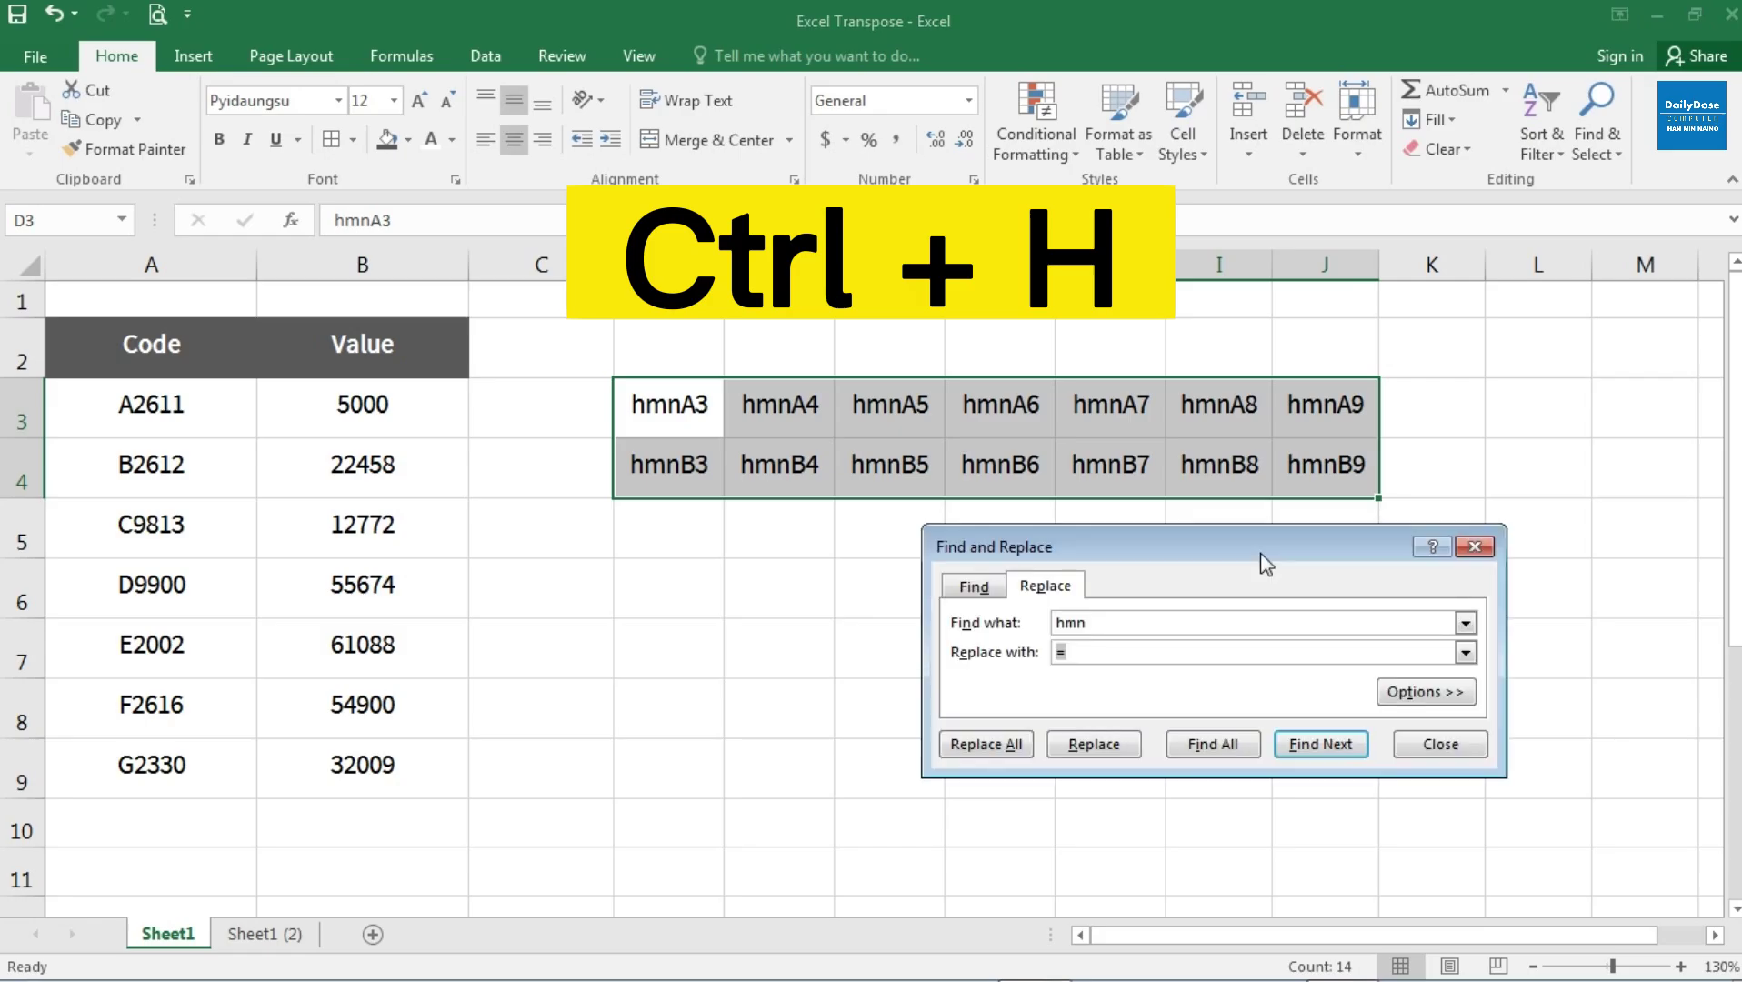
drag(862, 474, 1070, 256)
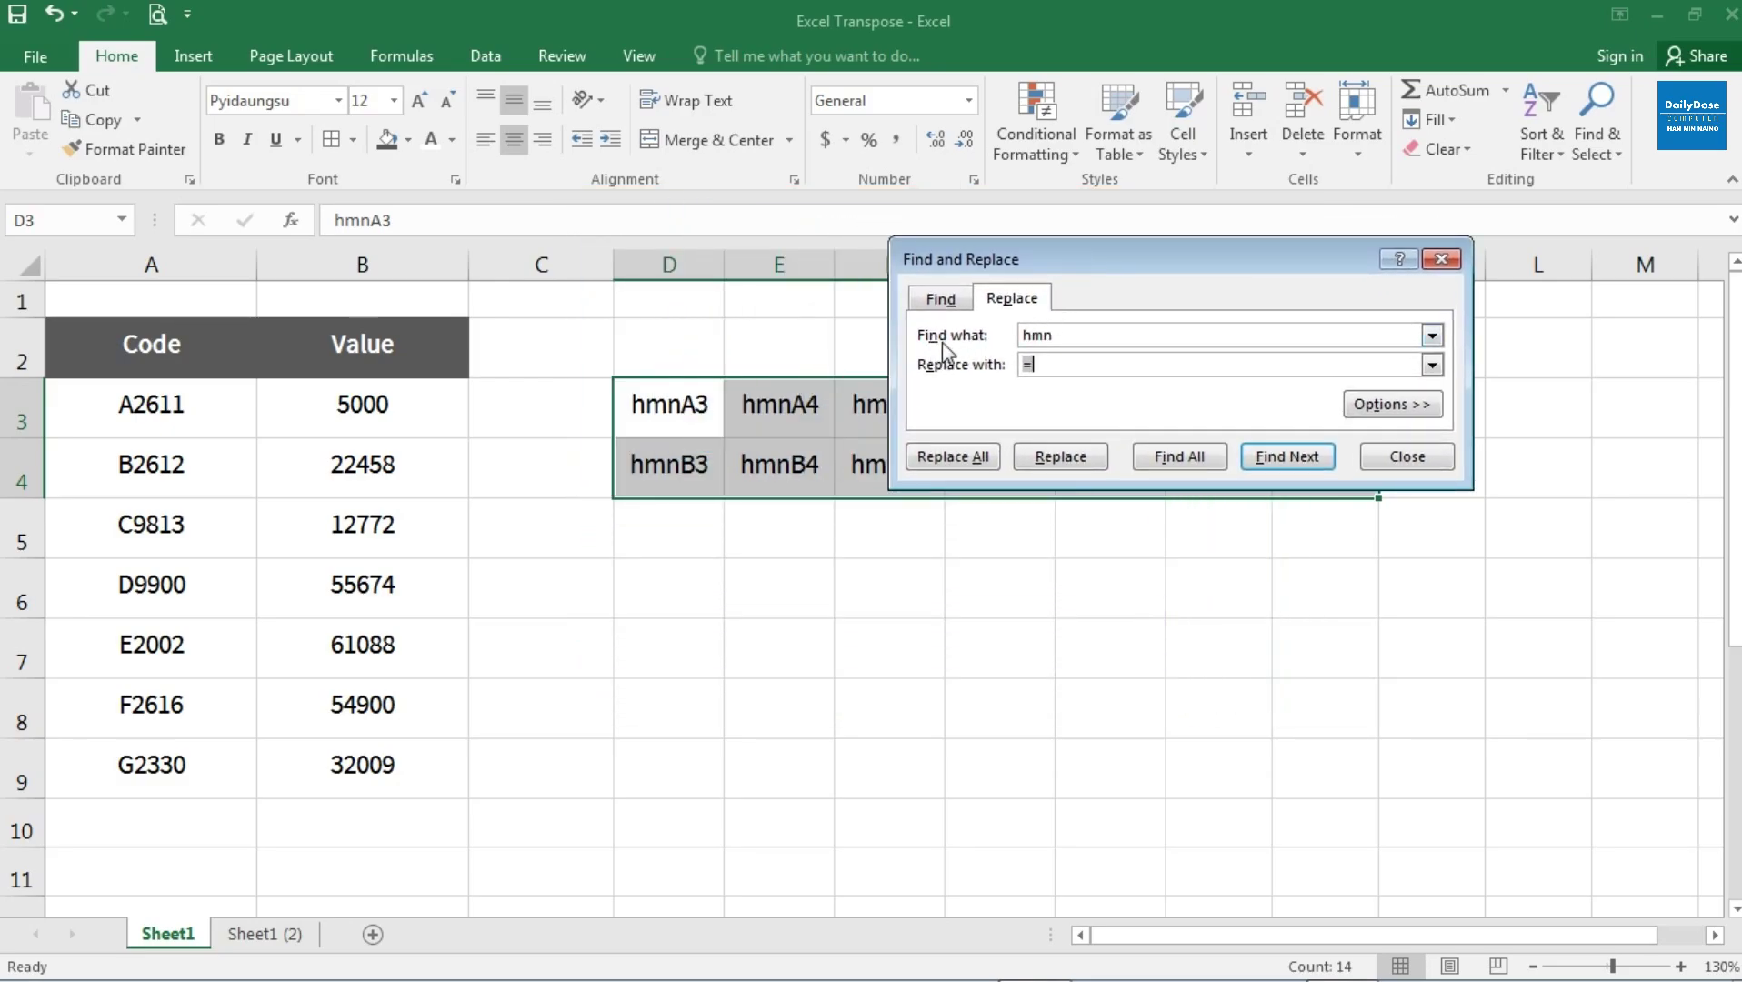
click(1069, 334)
drag(1065, 334, 1020, 335)
click(1064, 337)
drag(1055, 258, 1067, 297)
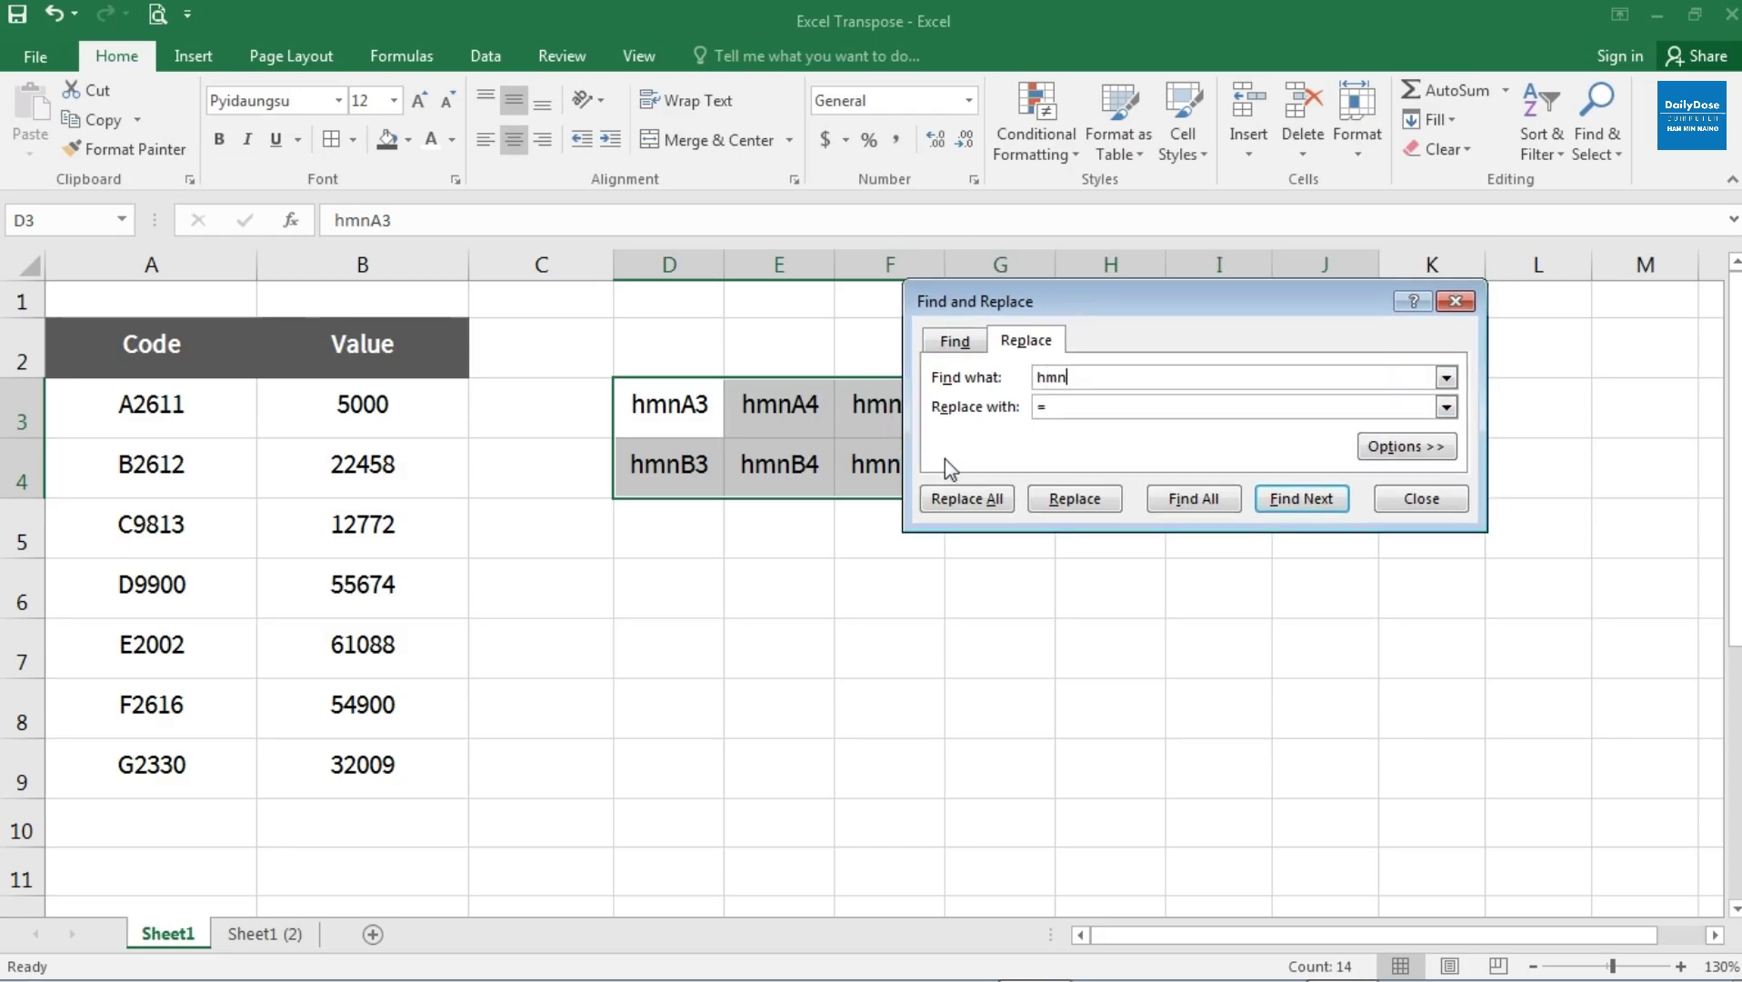
click(1041, 405)
key(End)
drag(1193, 304, 1245, 414)
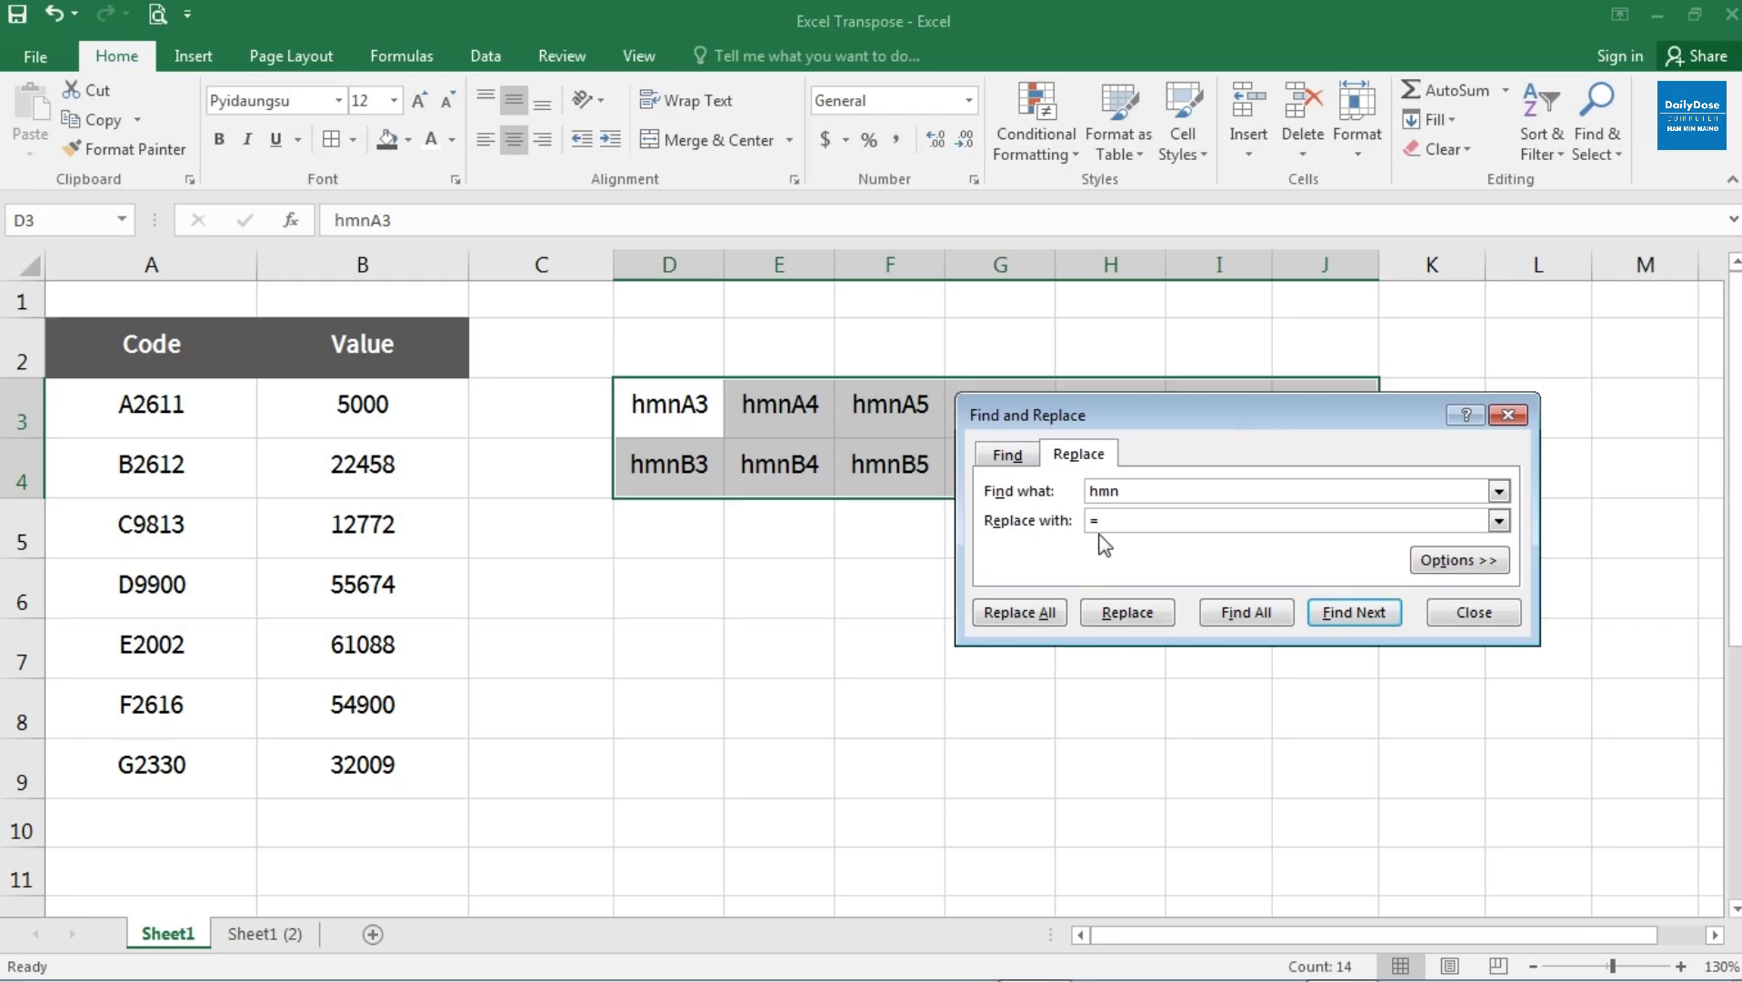
click(1028, 613)
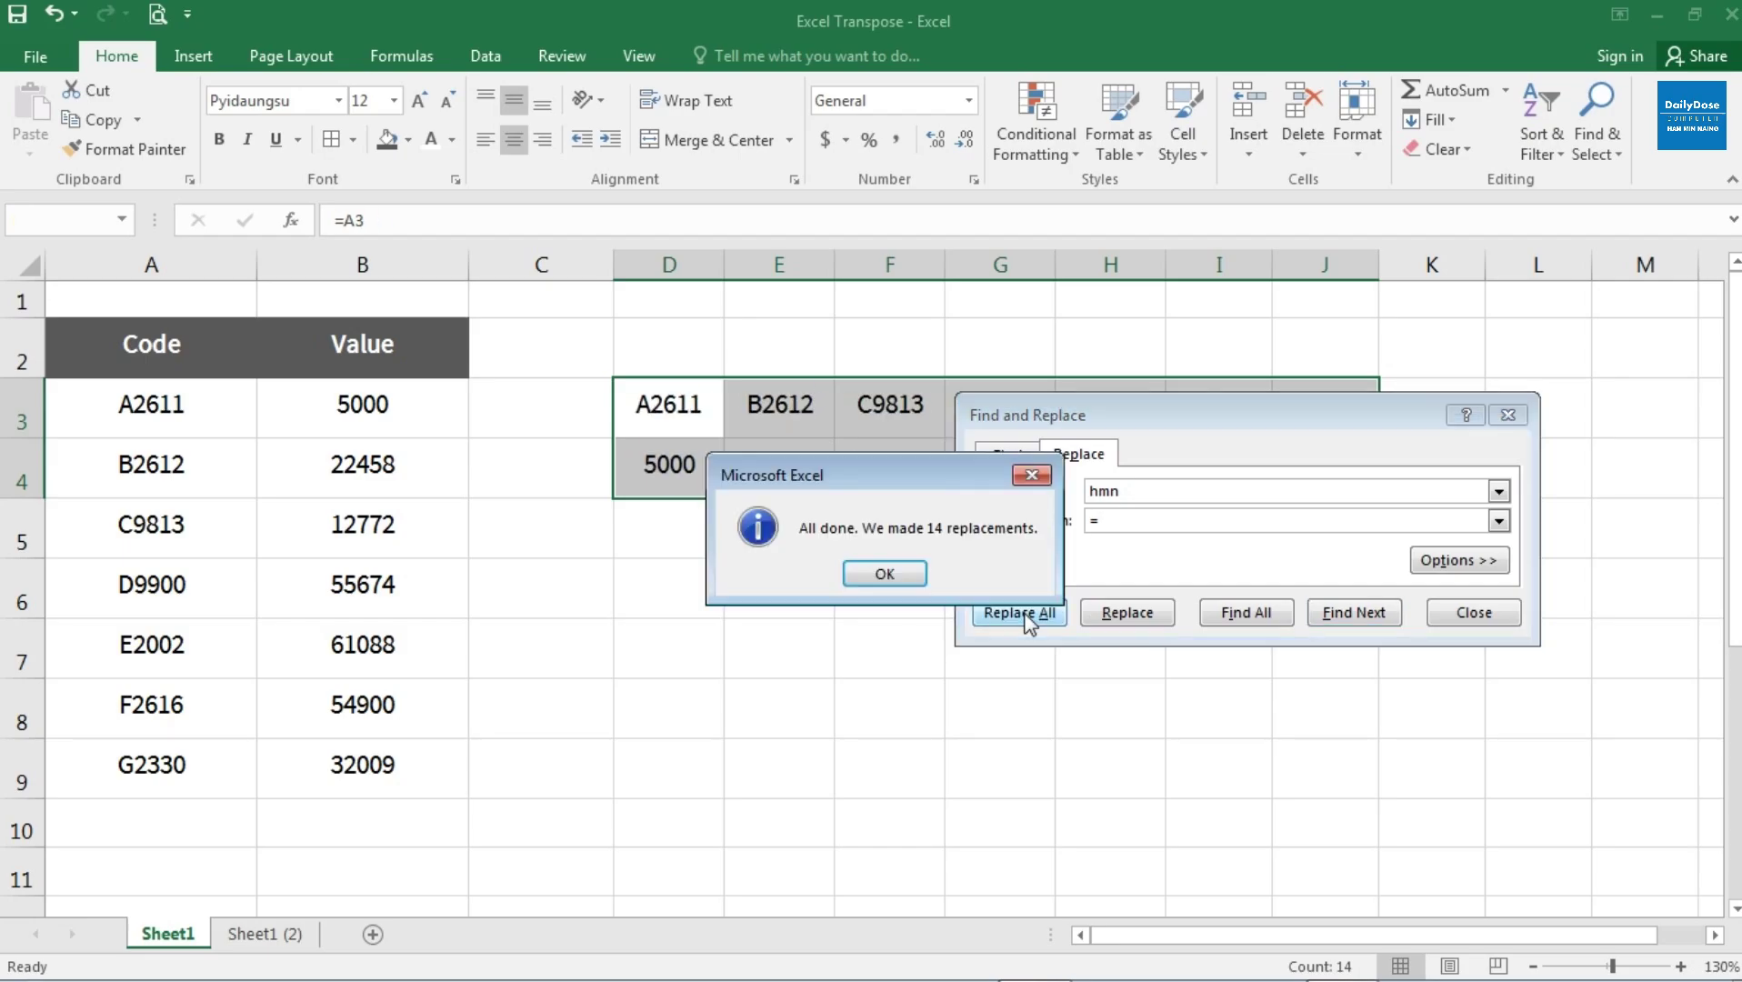
click(884, 576)
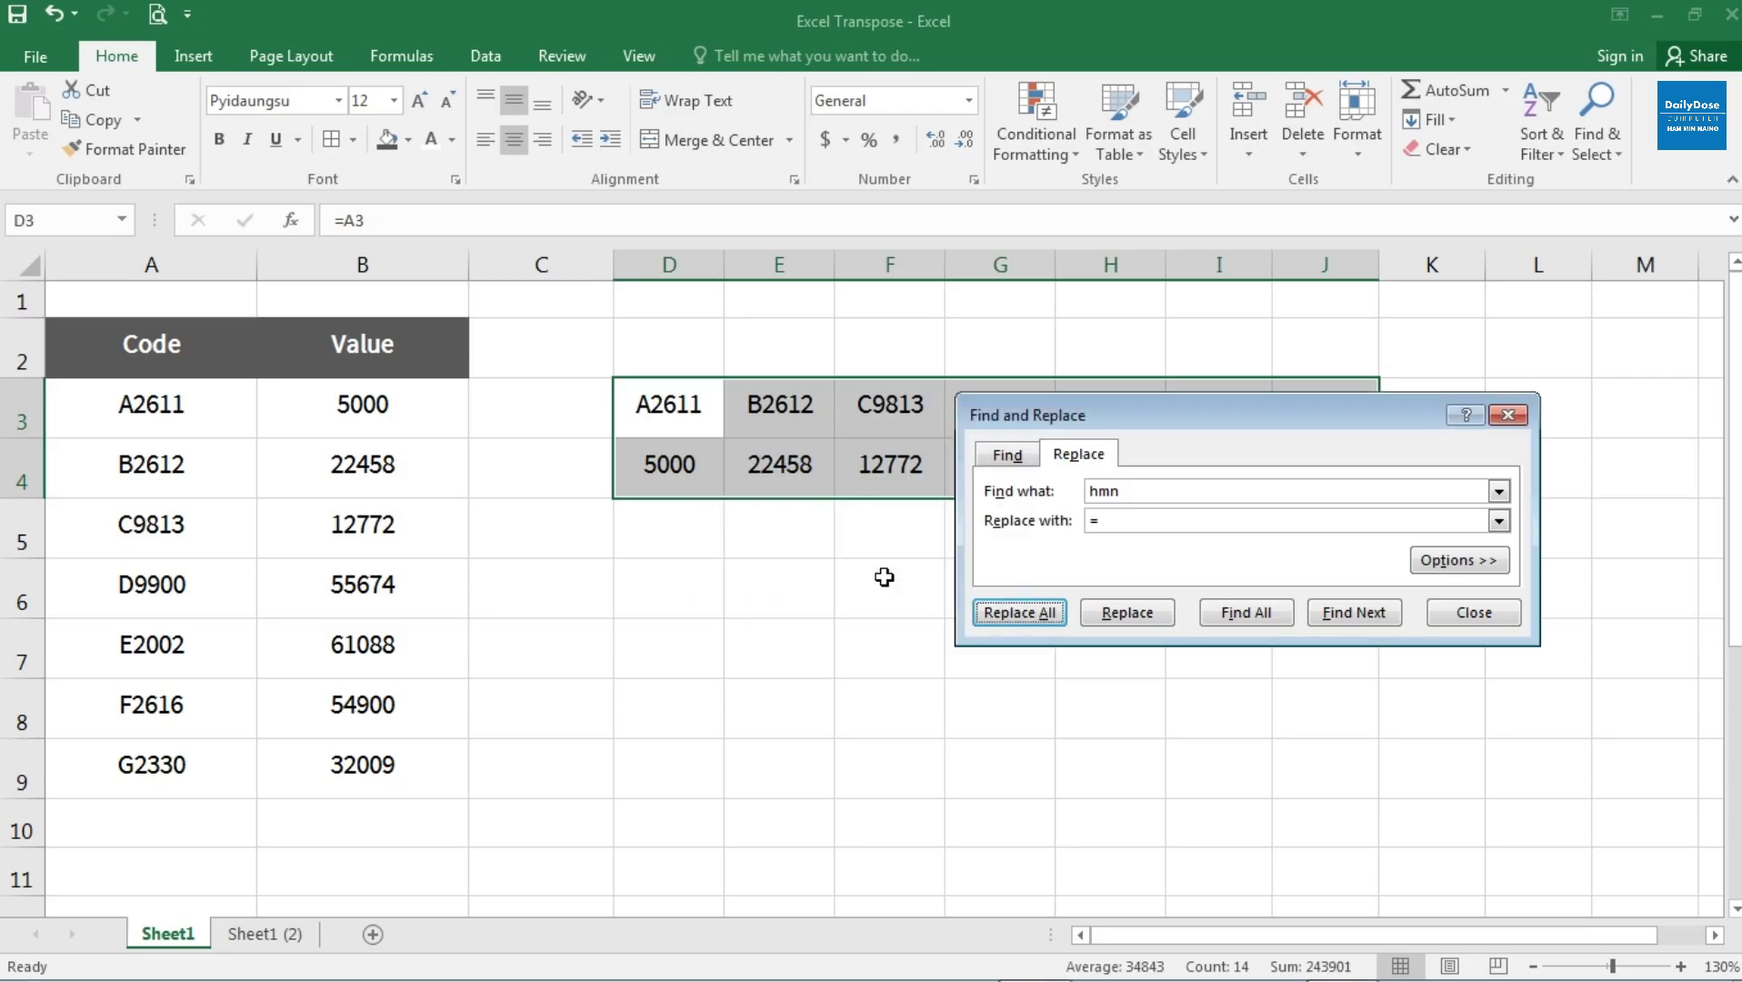
click(1477, 615)
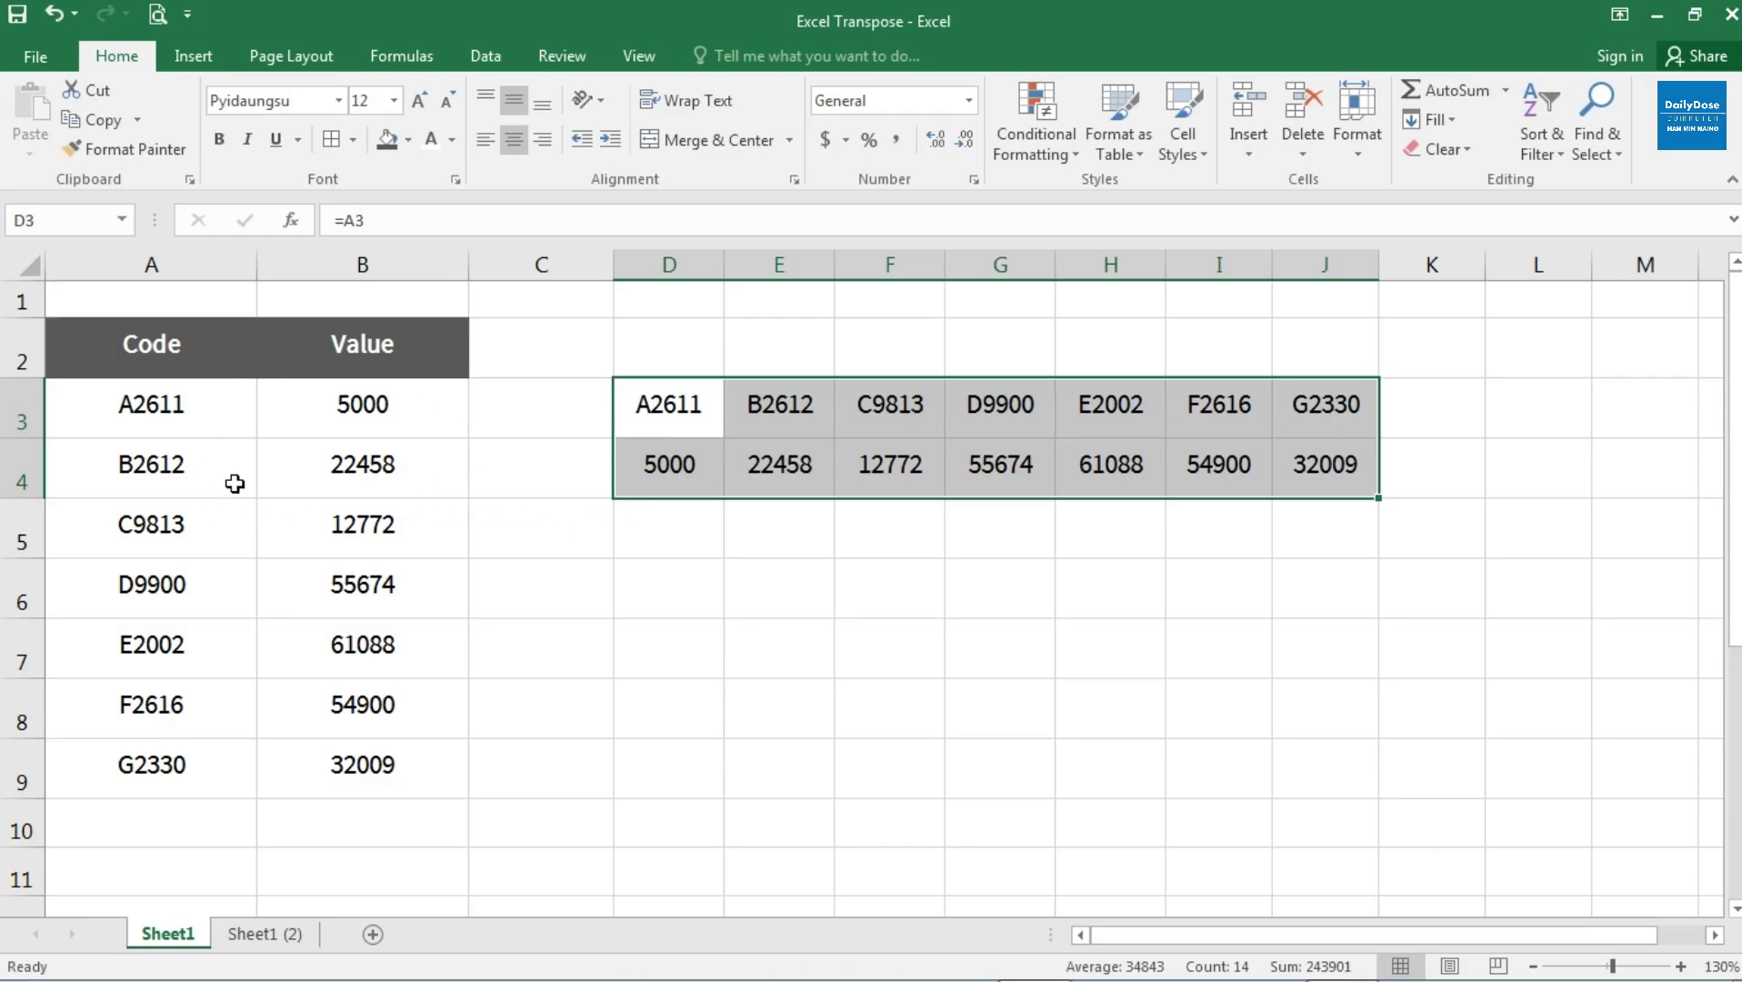
Step: Change the first value in B3 to 1000 and check the linked cell D4 in the transposed table
drag(653, 408, 1315, 495)
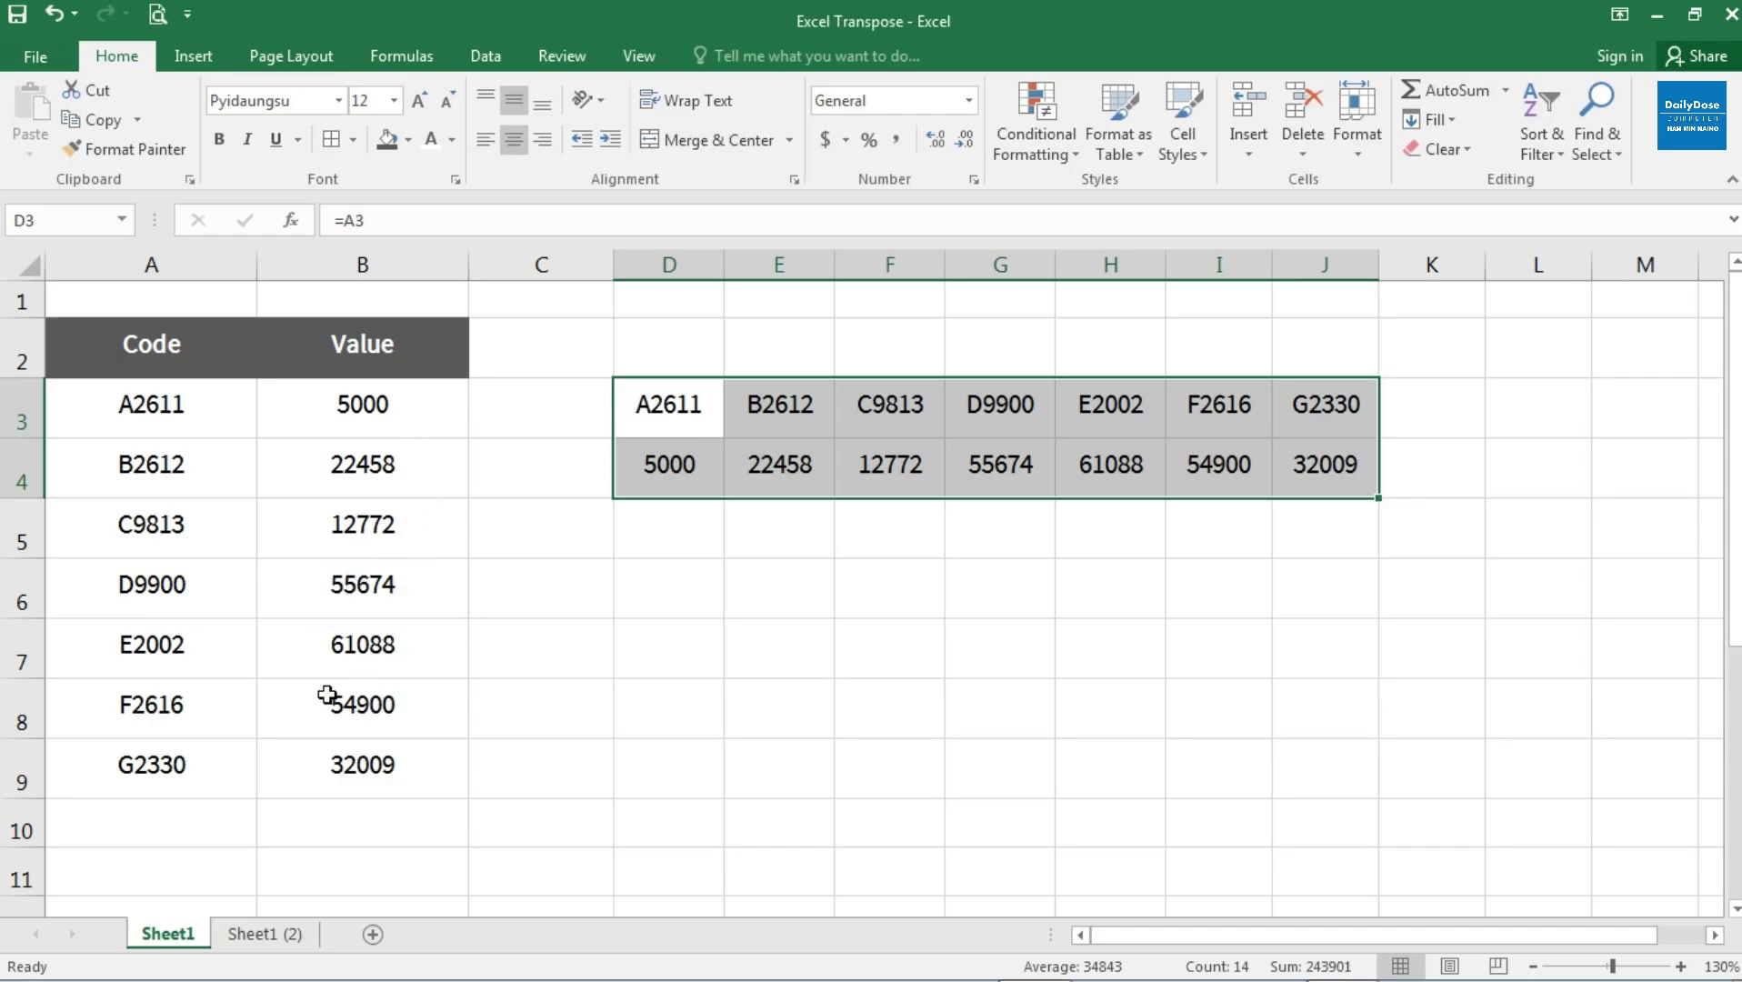
click(362, 414)
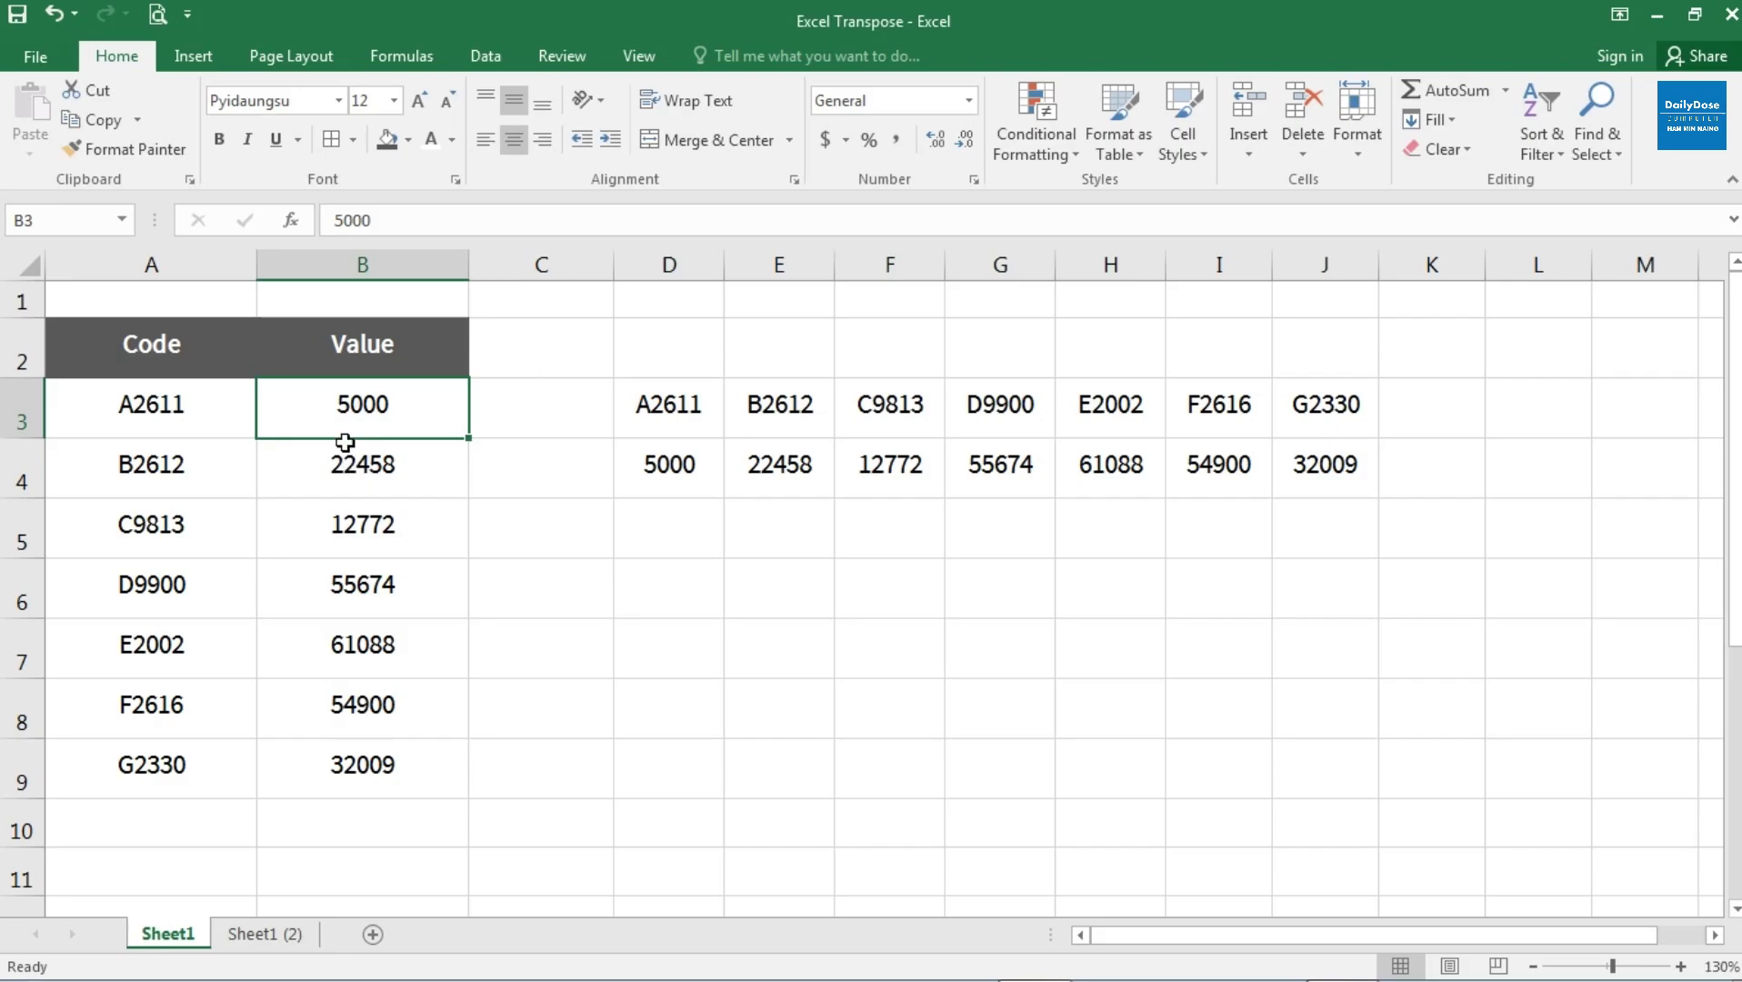
text(1)
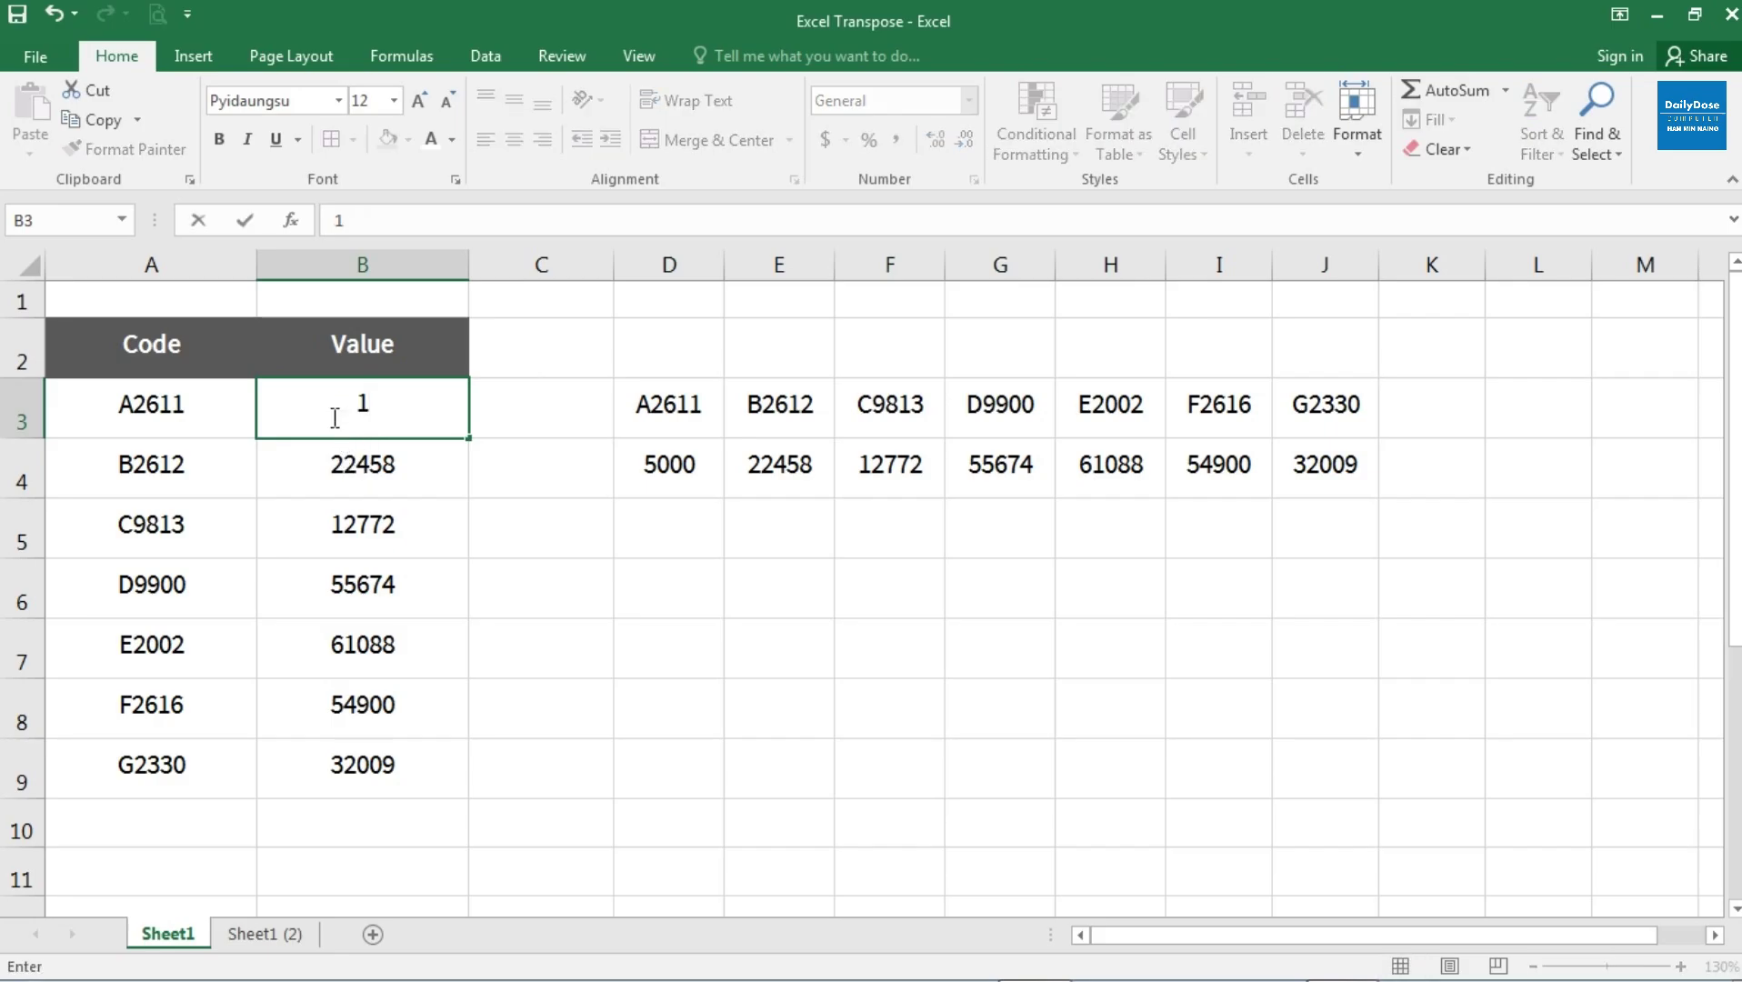
text(000)
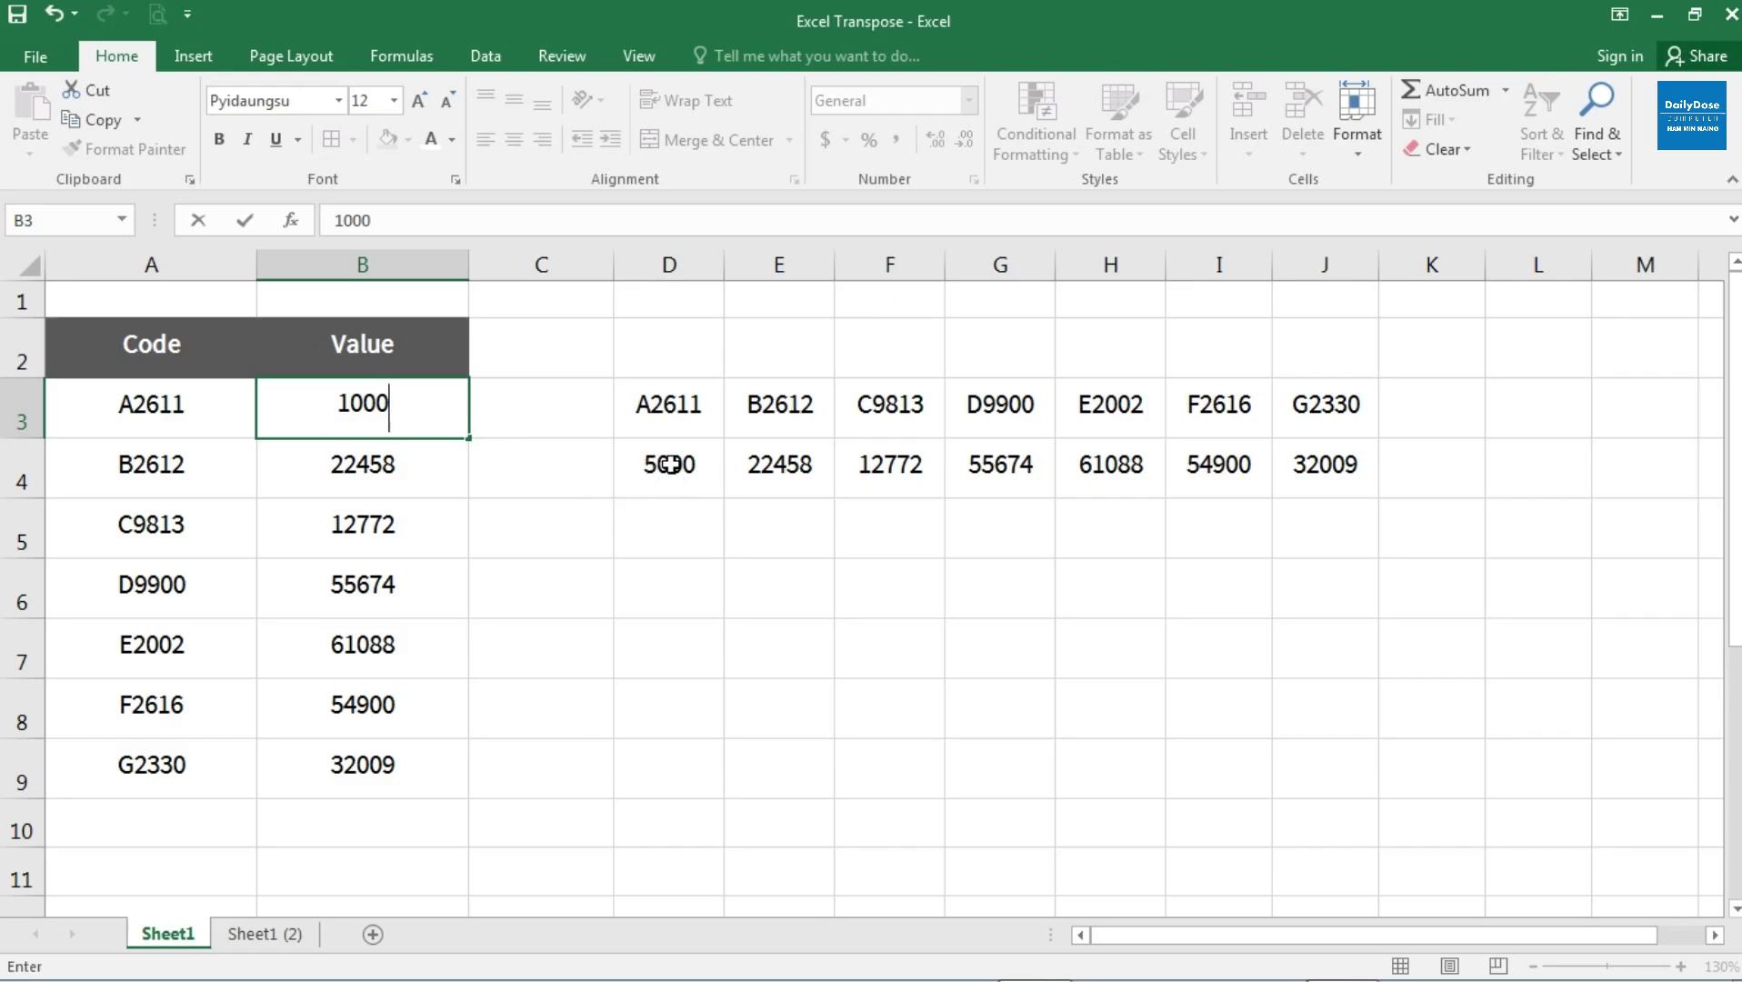
key(Return)
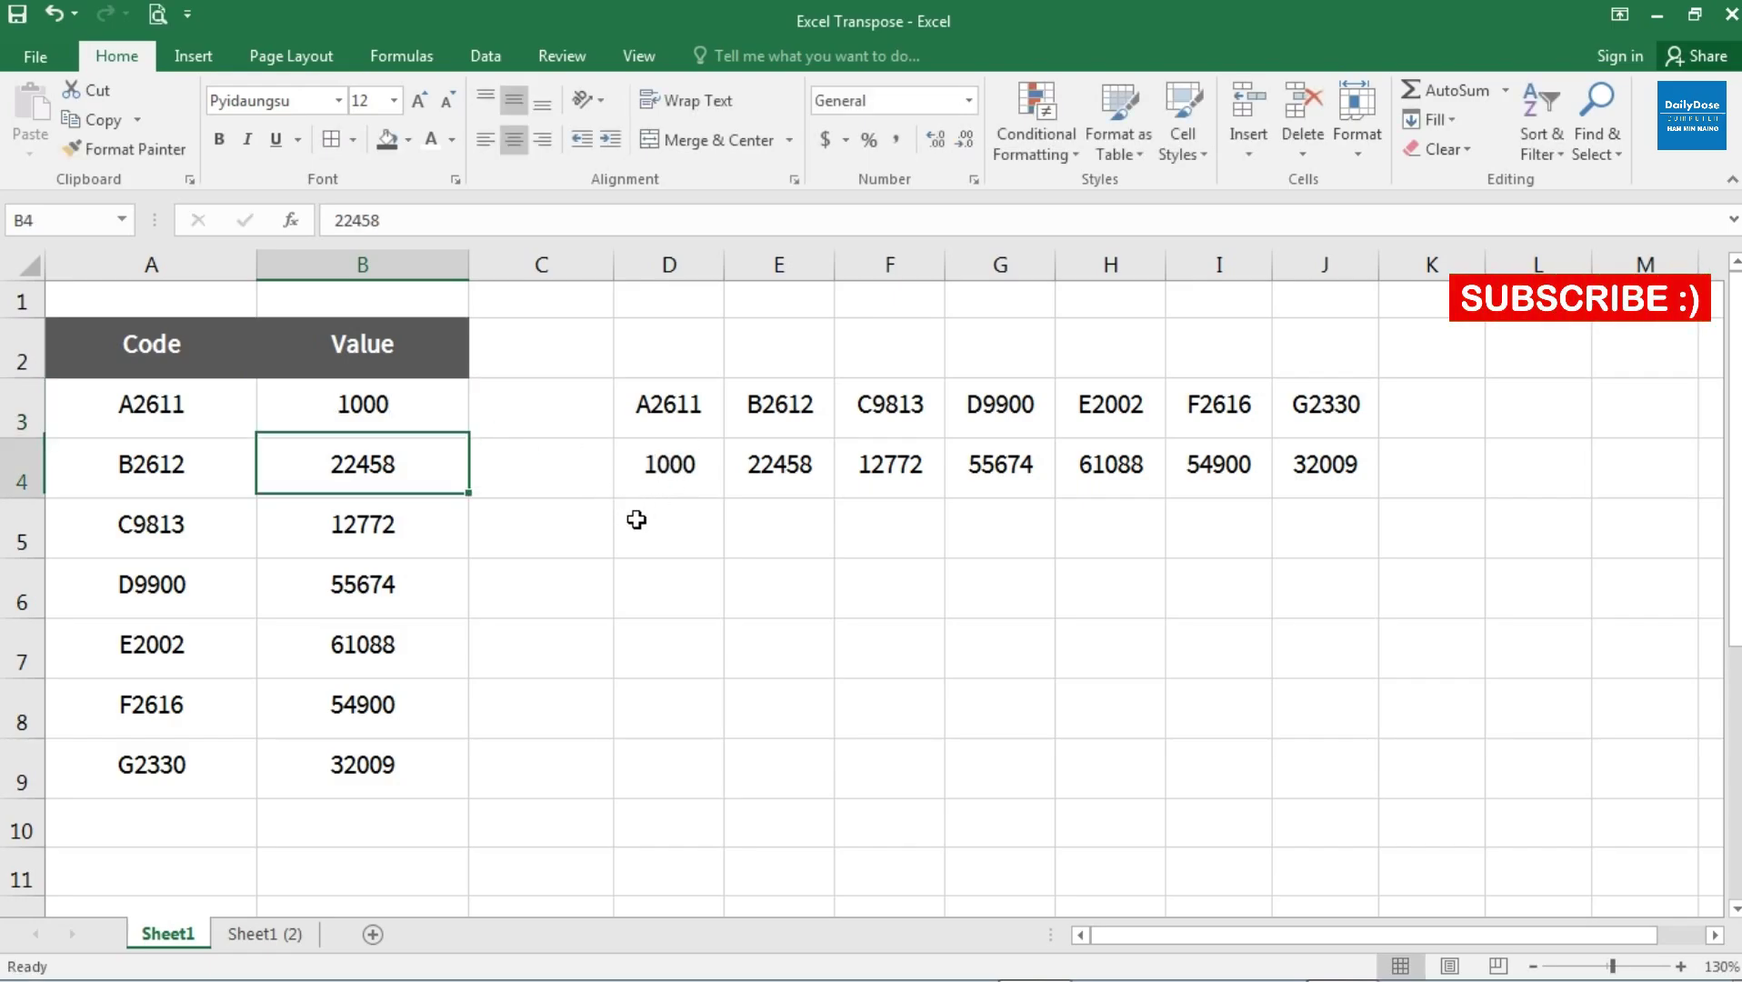
click(662, 465)
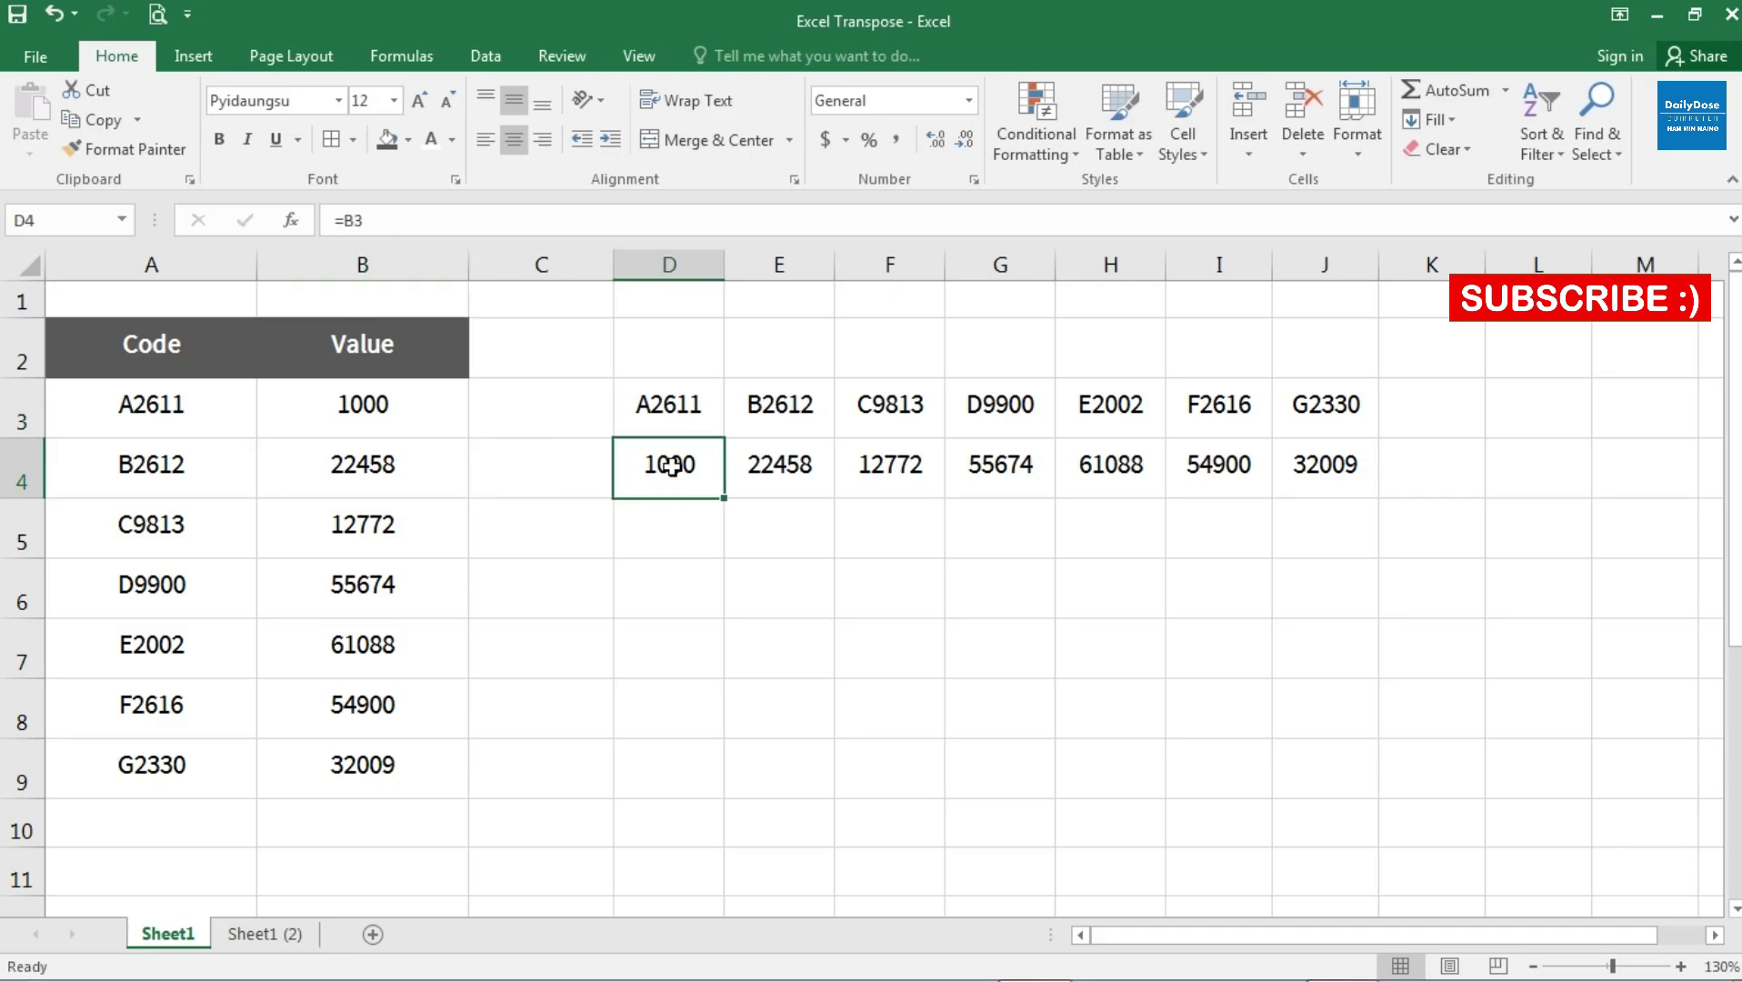